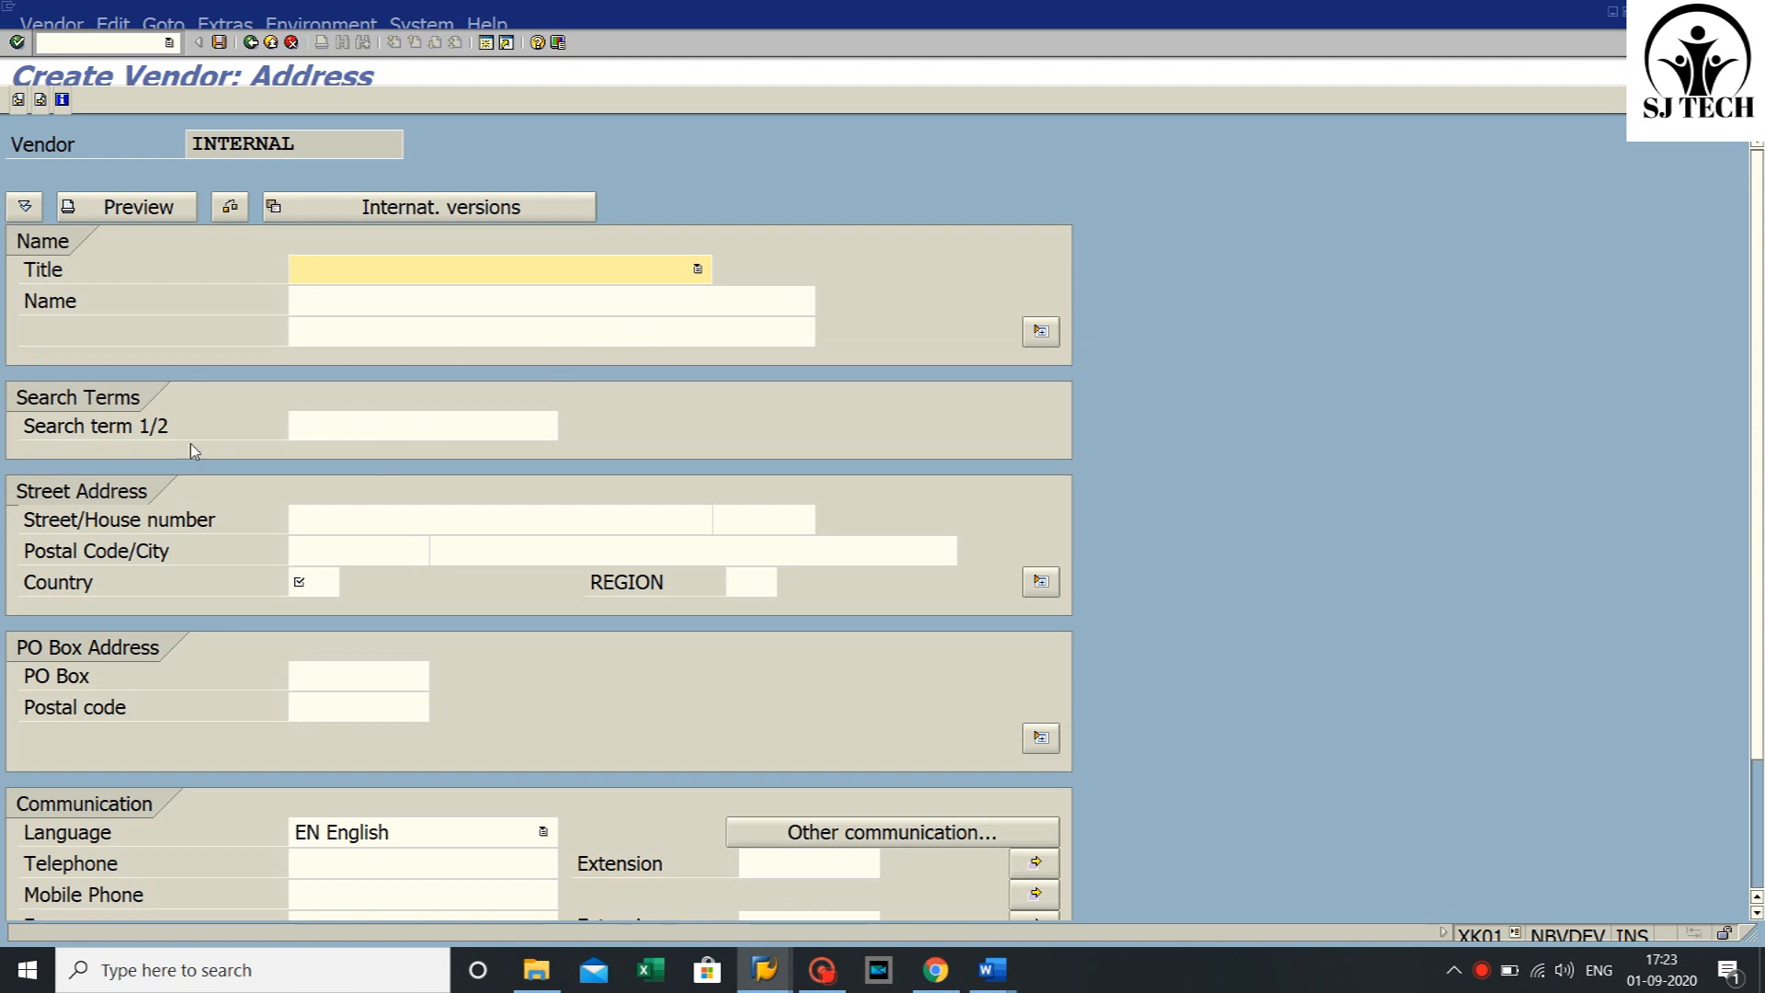
- Set the new vendor's country to IN and go through the control, payment and contact person screens to accounting information
click(312, 582)
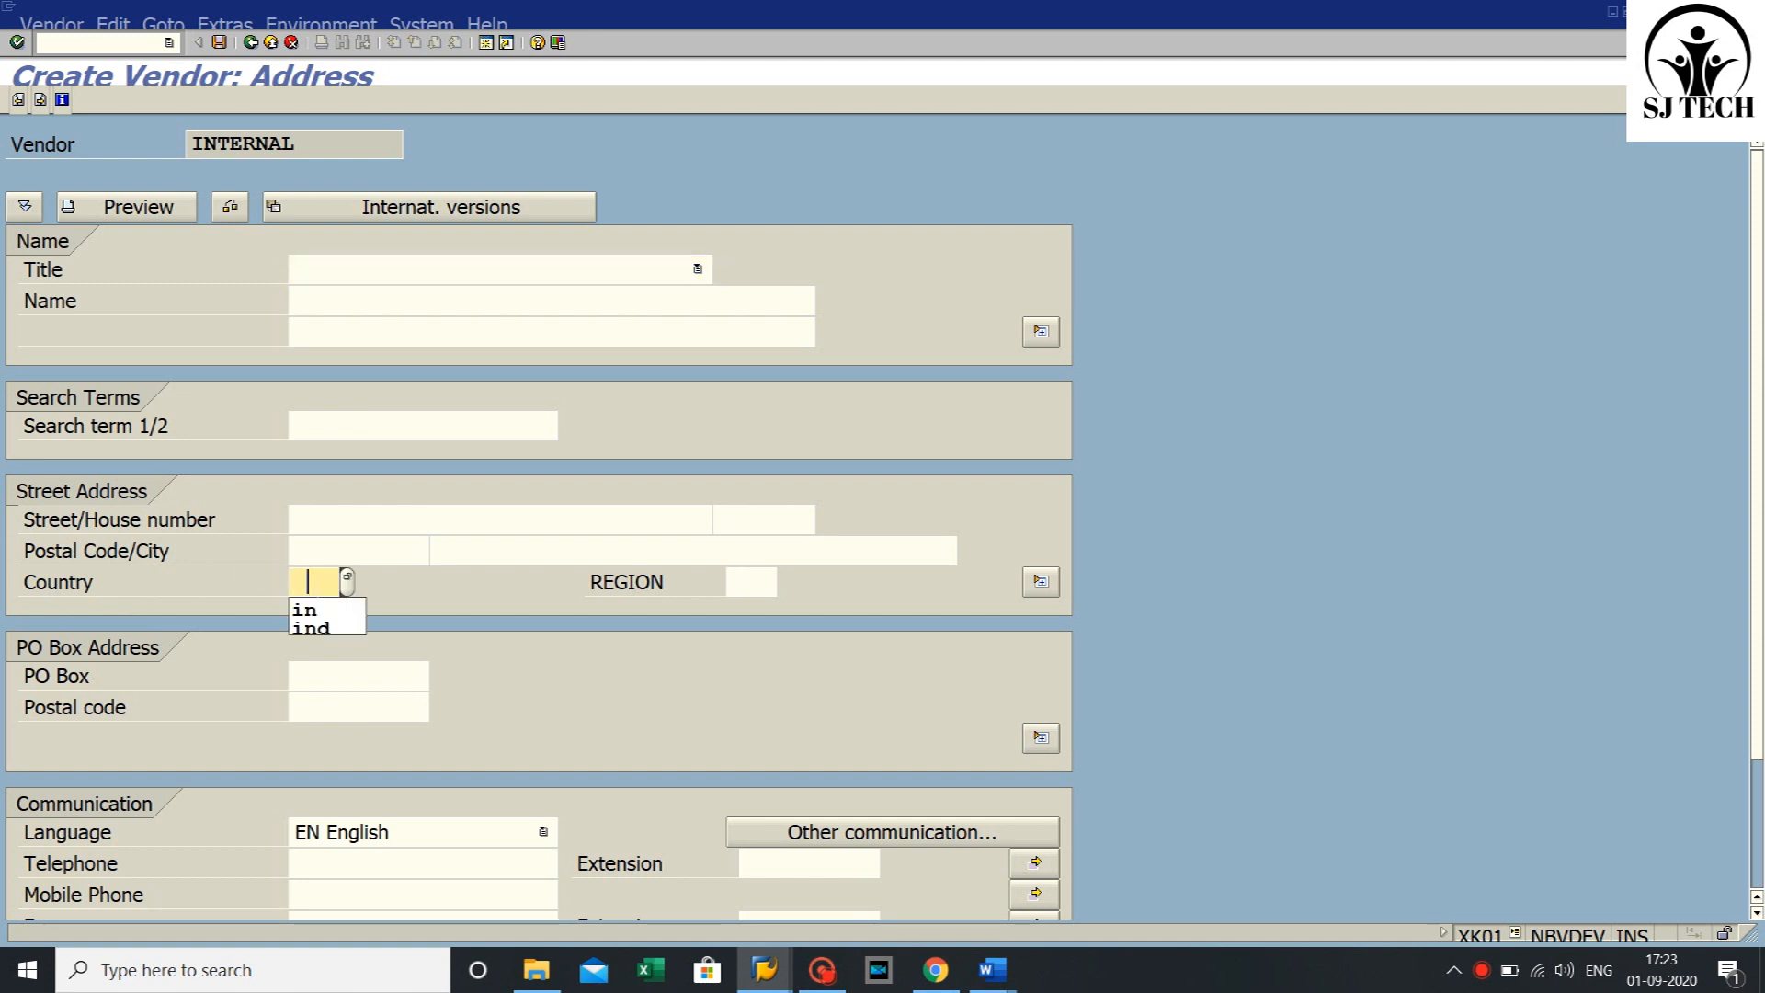
click(307, 610)
click(40, 100)
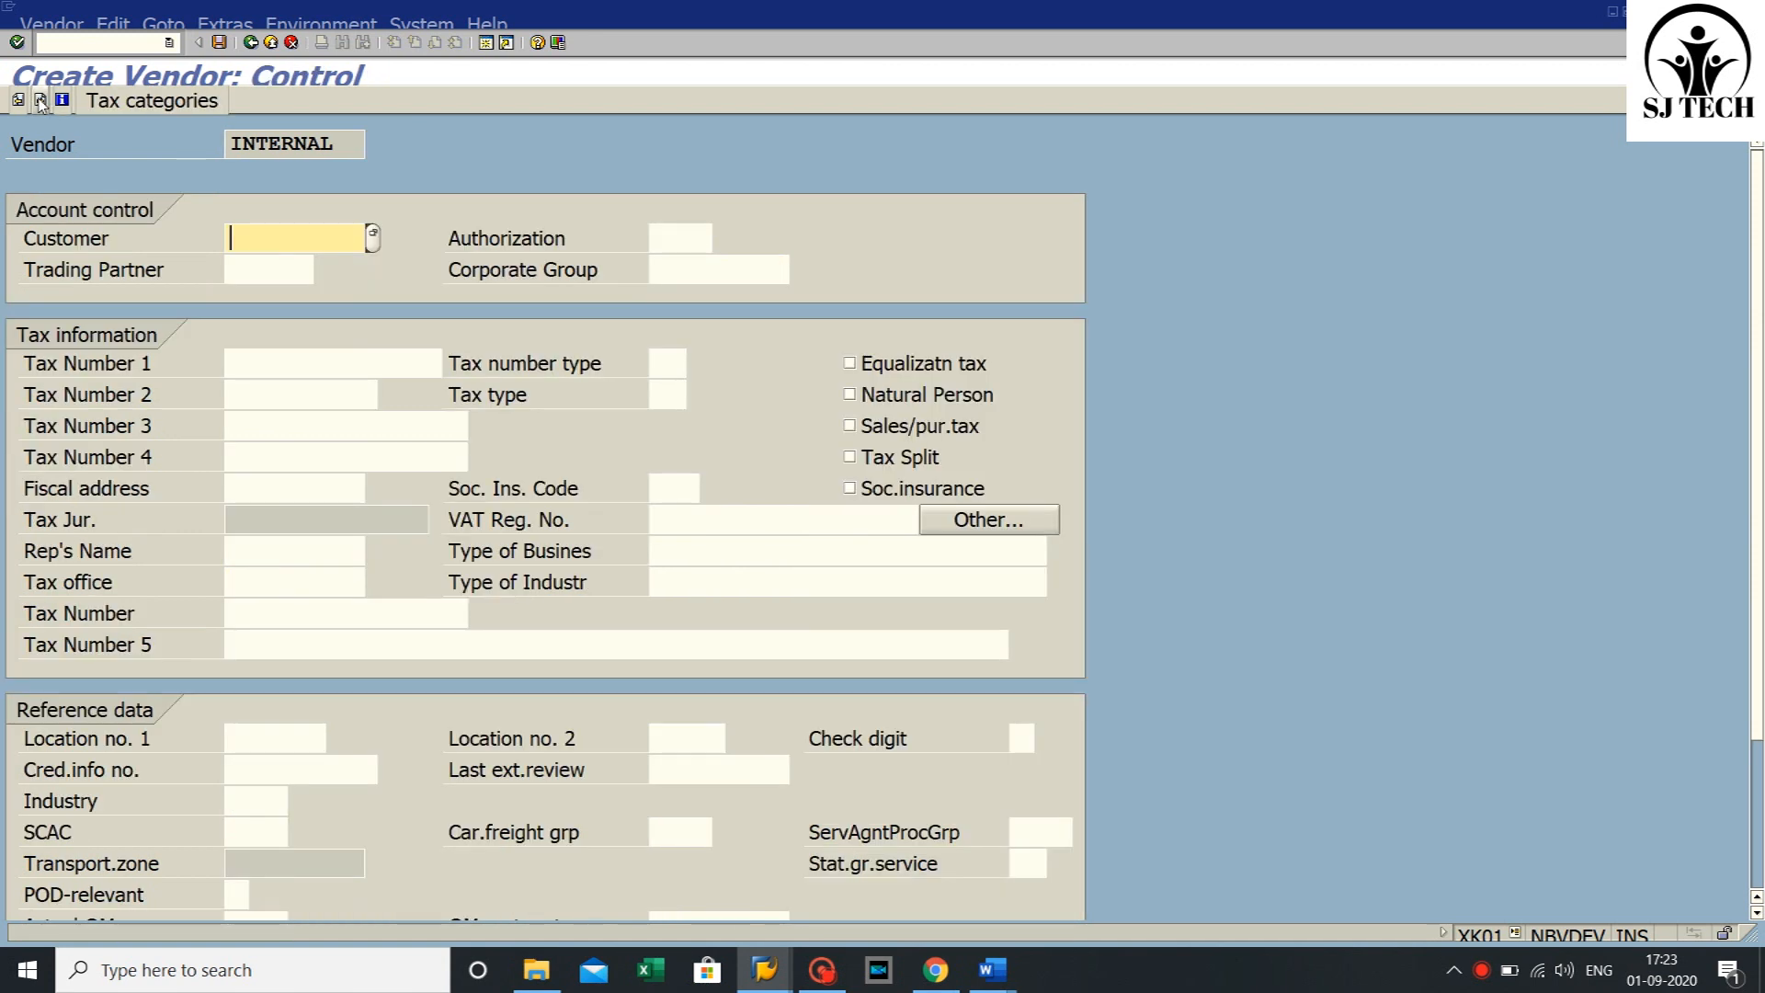
click(39, 100)
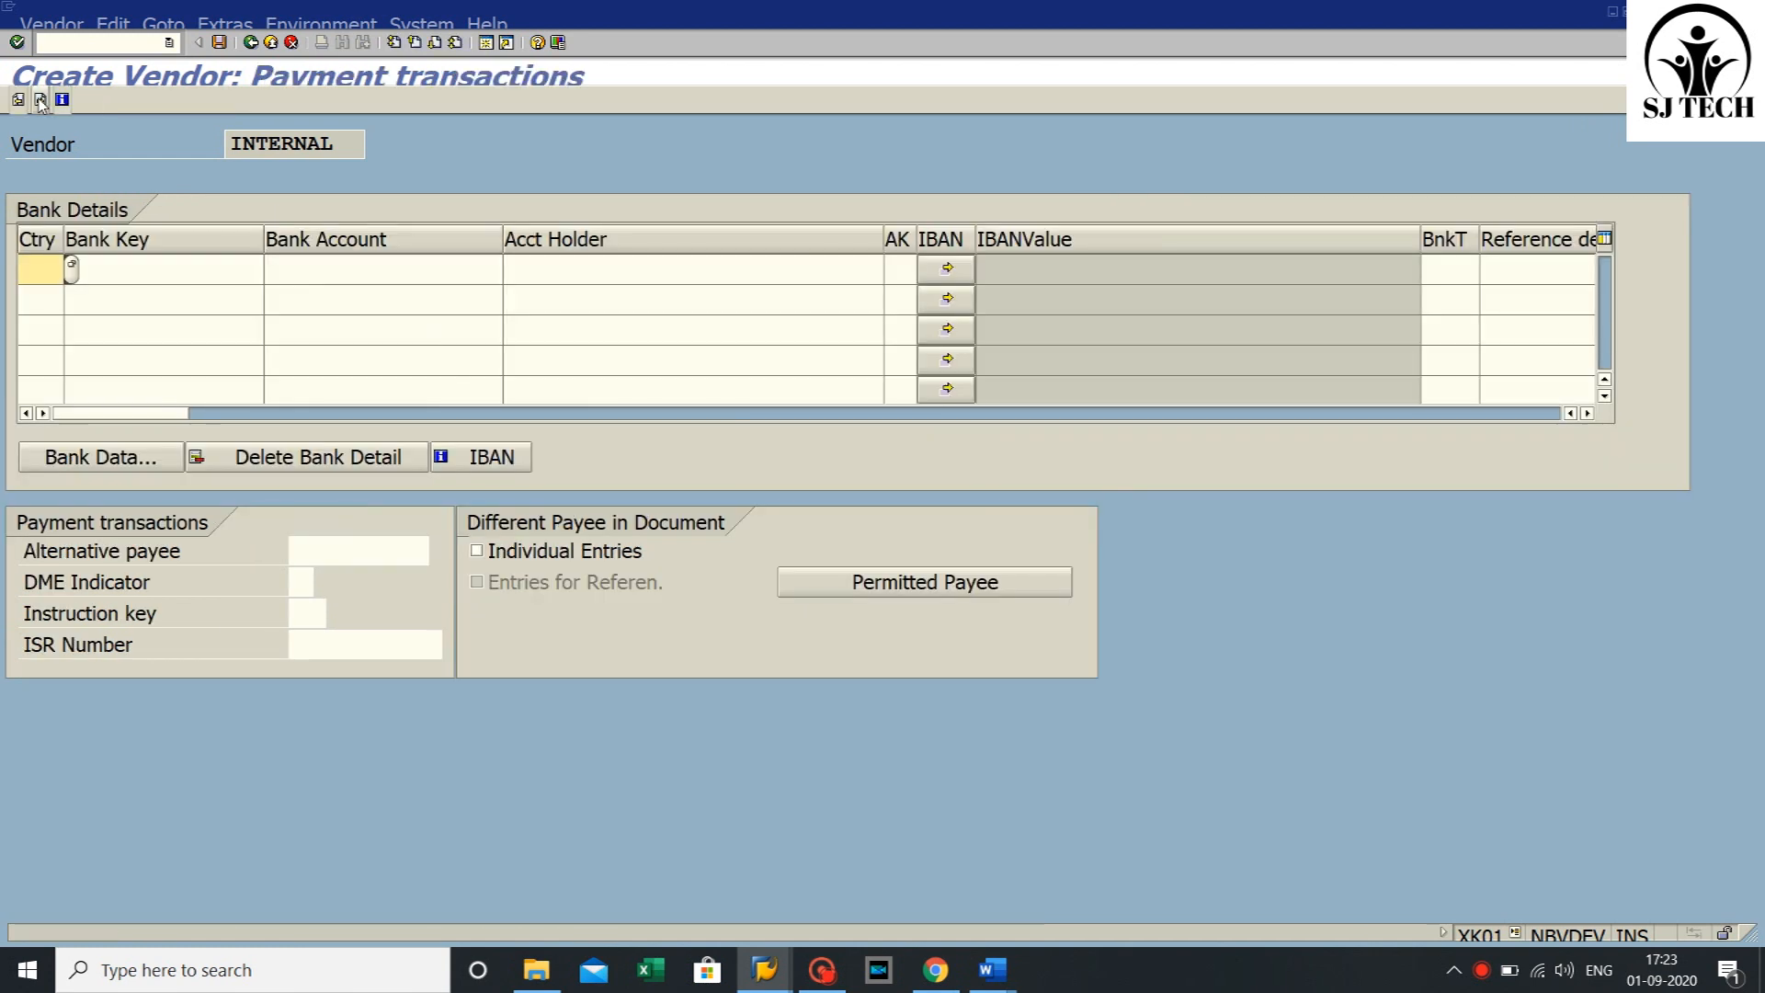
click(40, 100)
click(40, 100)
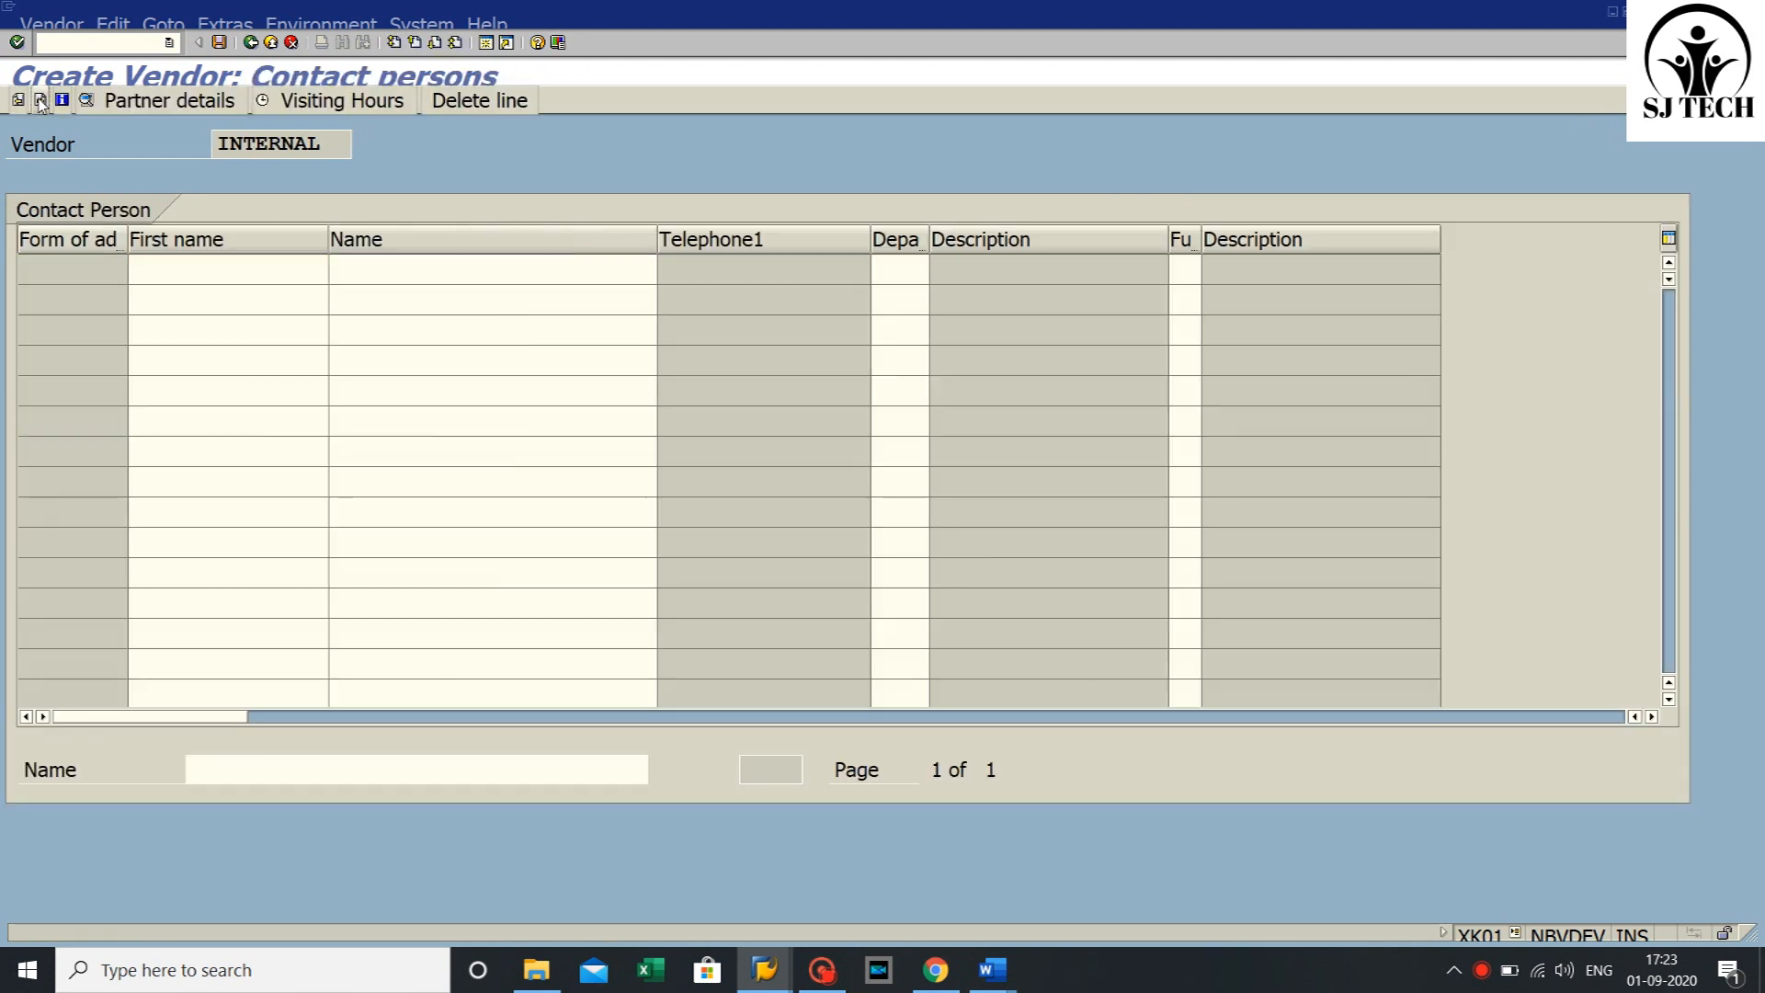
- Set the reconciliation account to 31000, continue through to purchasing data, and exit vendor creation without saving
text(31000)
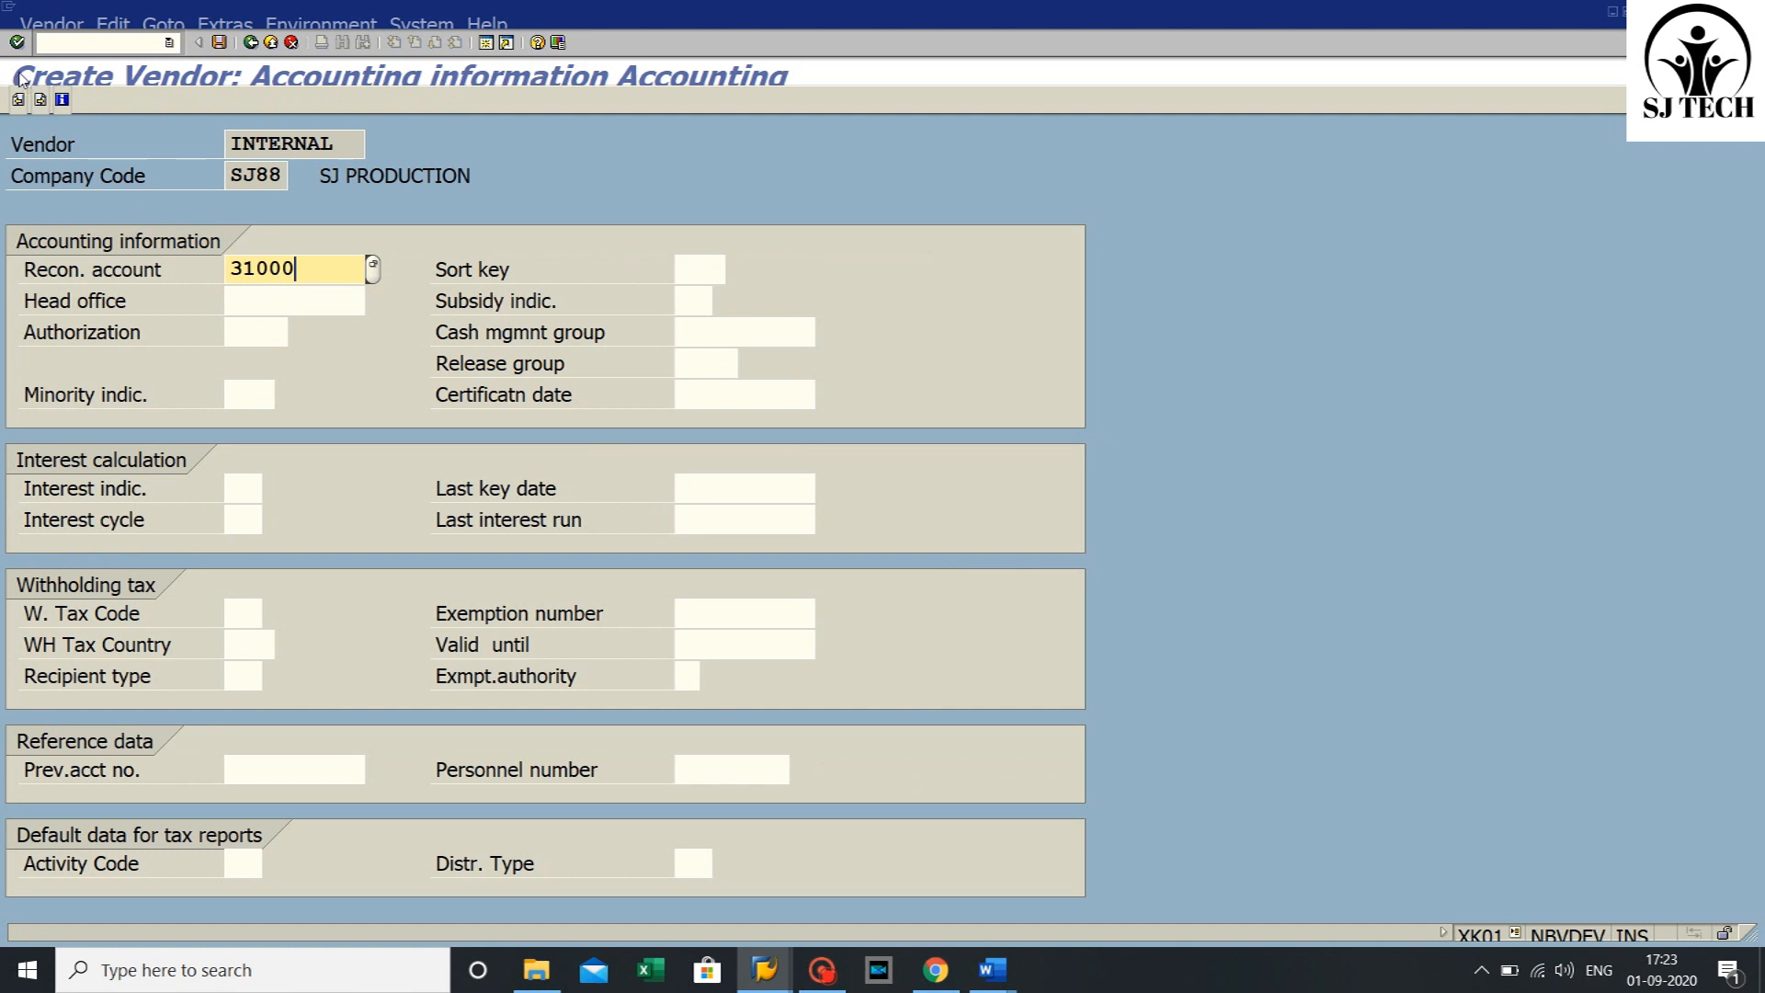
click(41, 100)
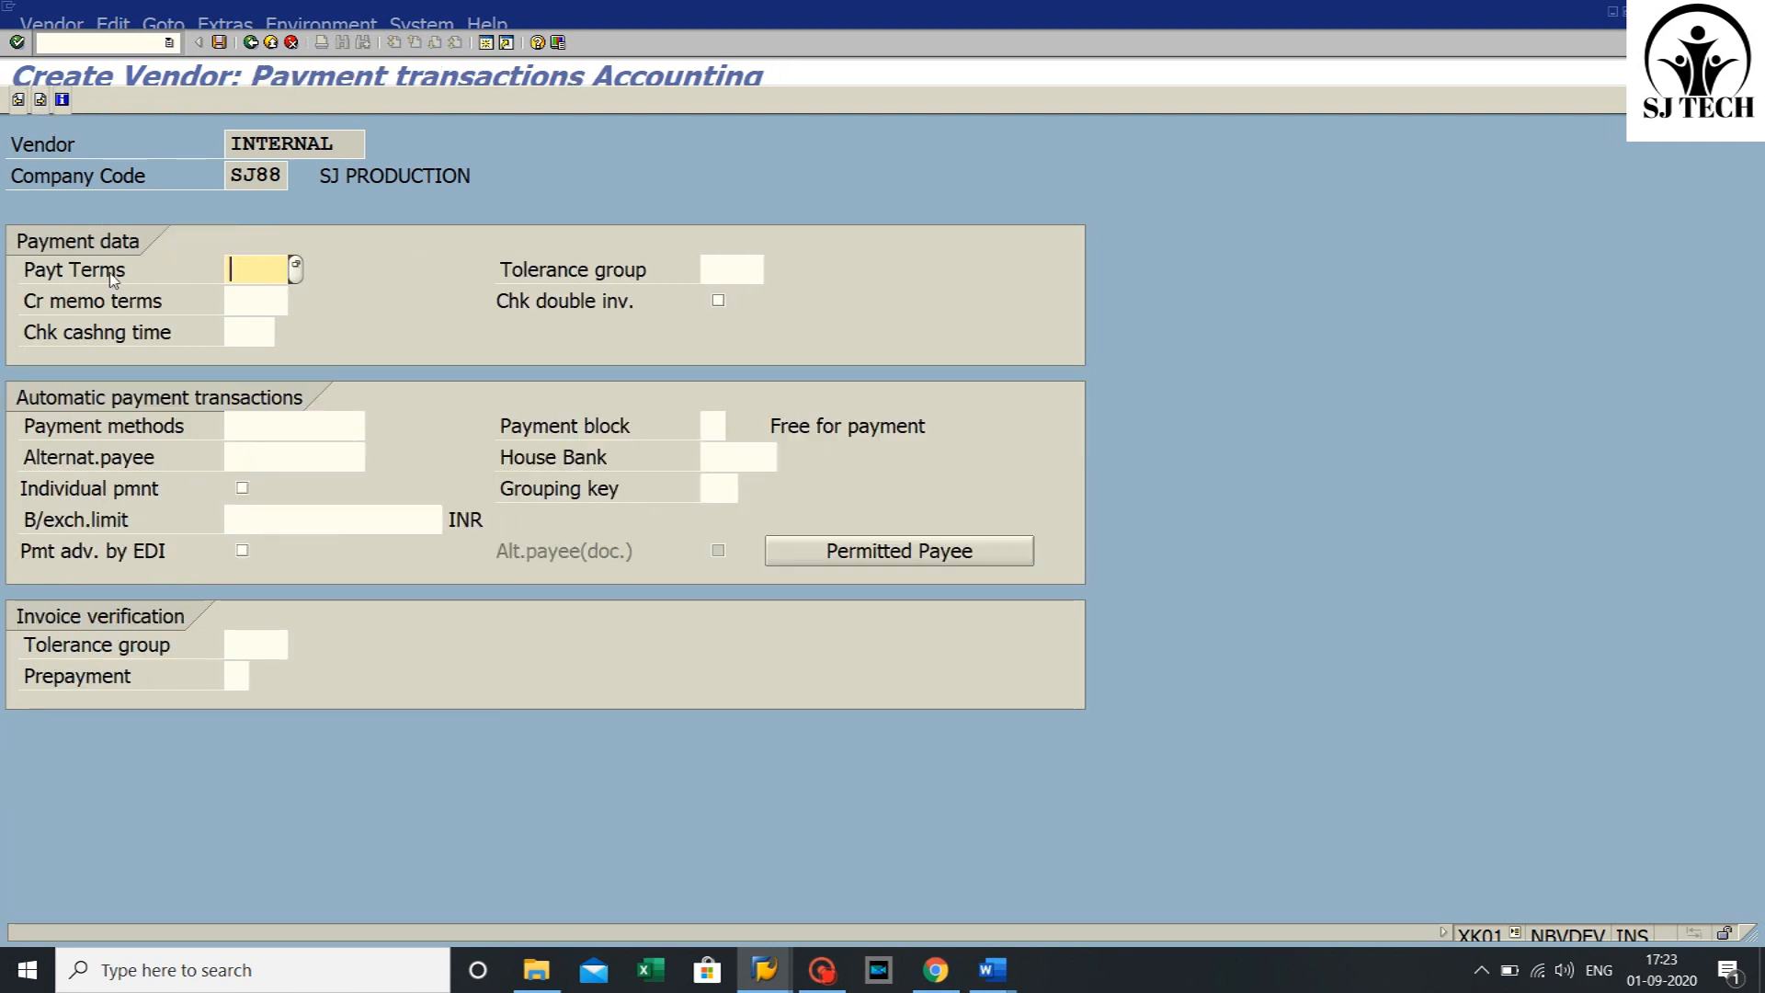
click(40, 101)
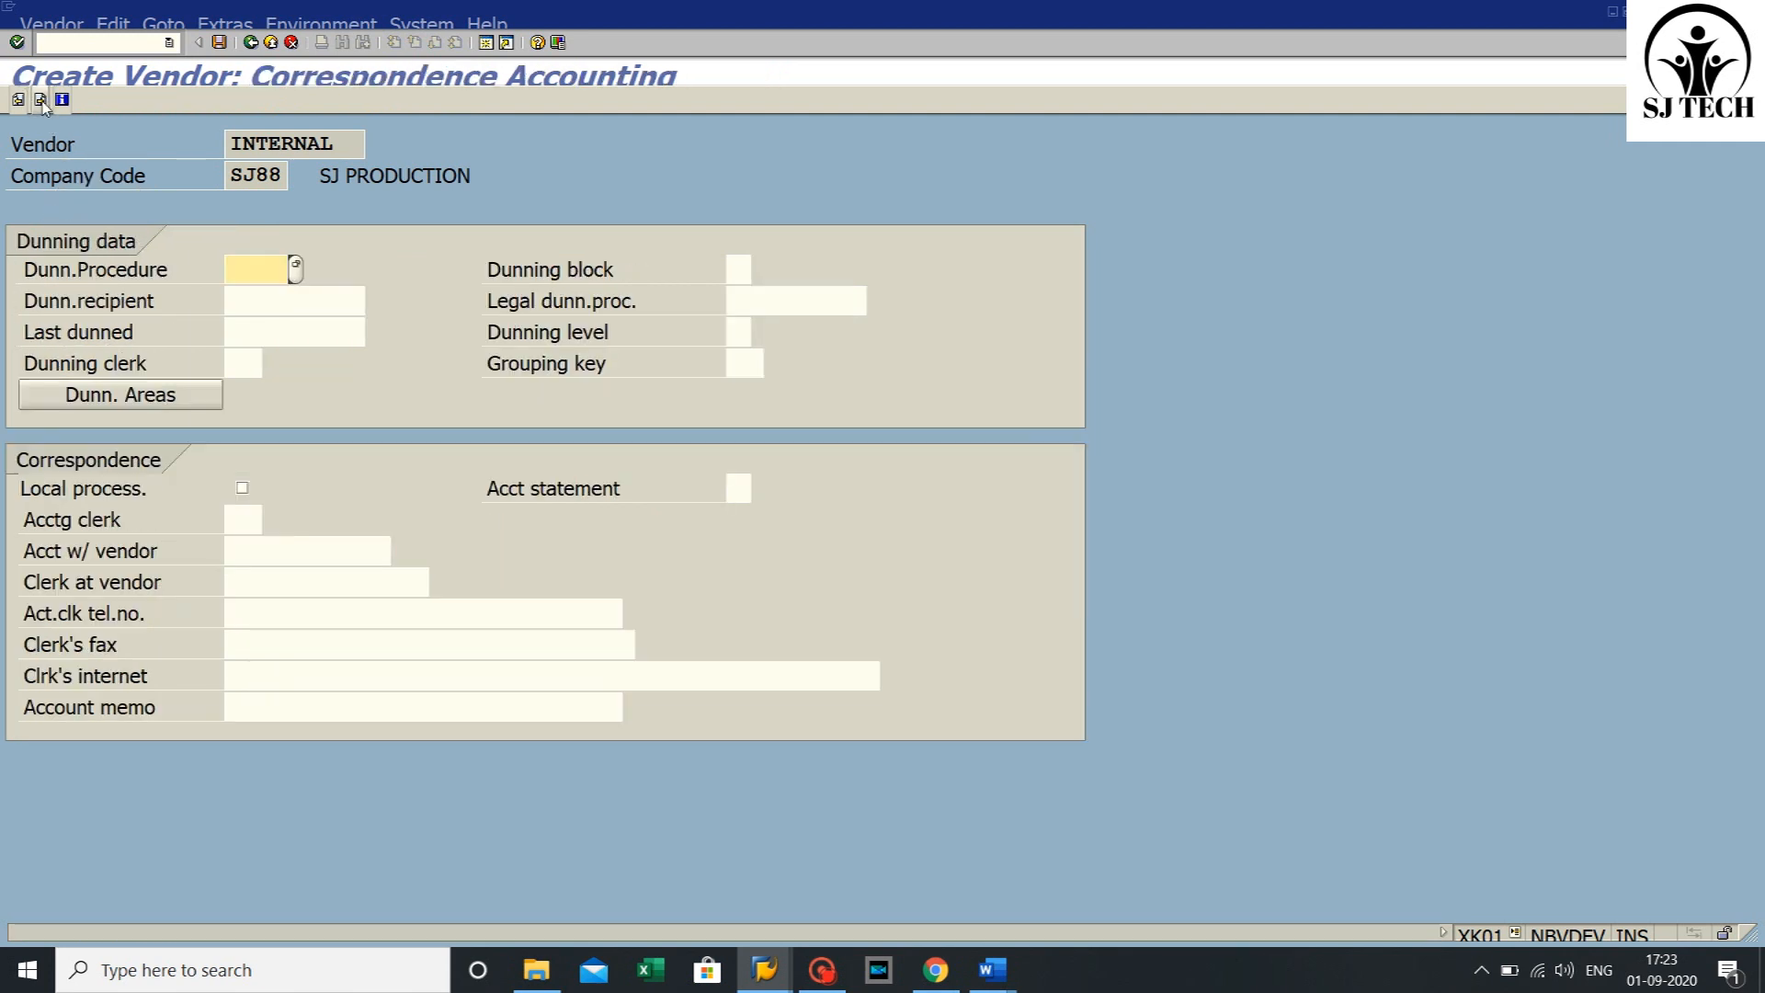
click(40, 100)
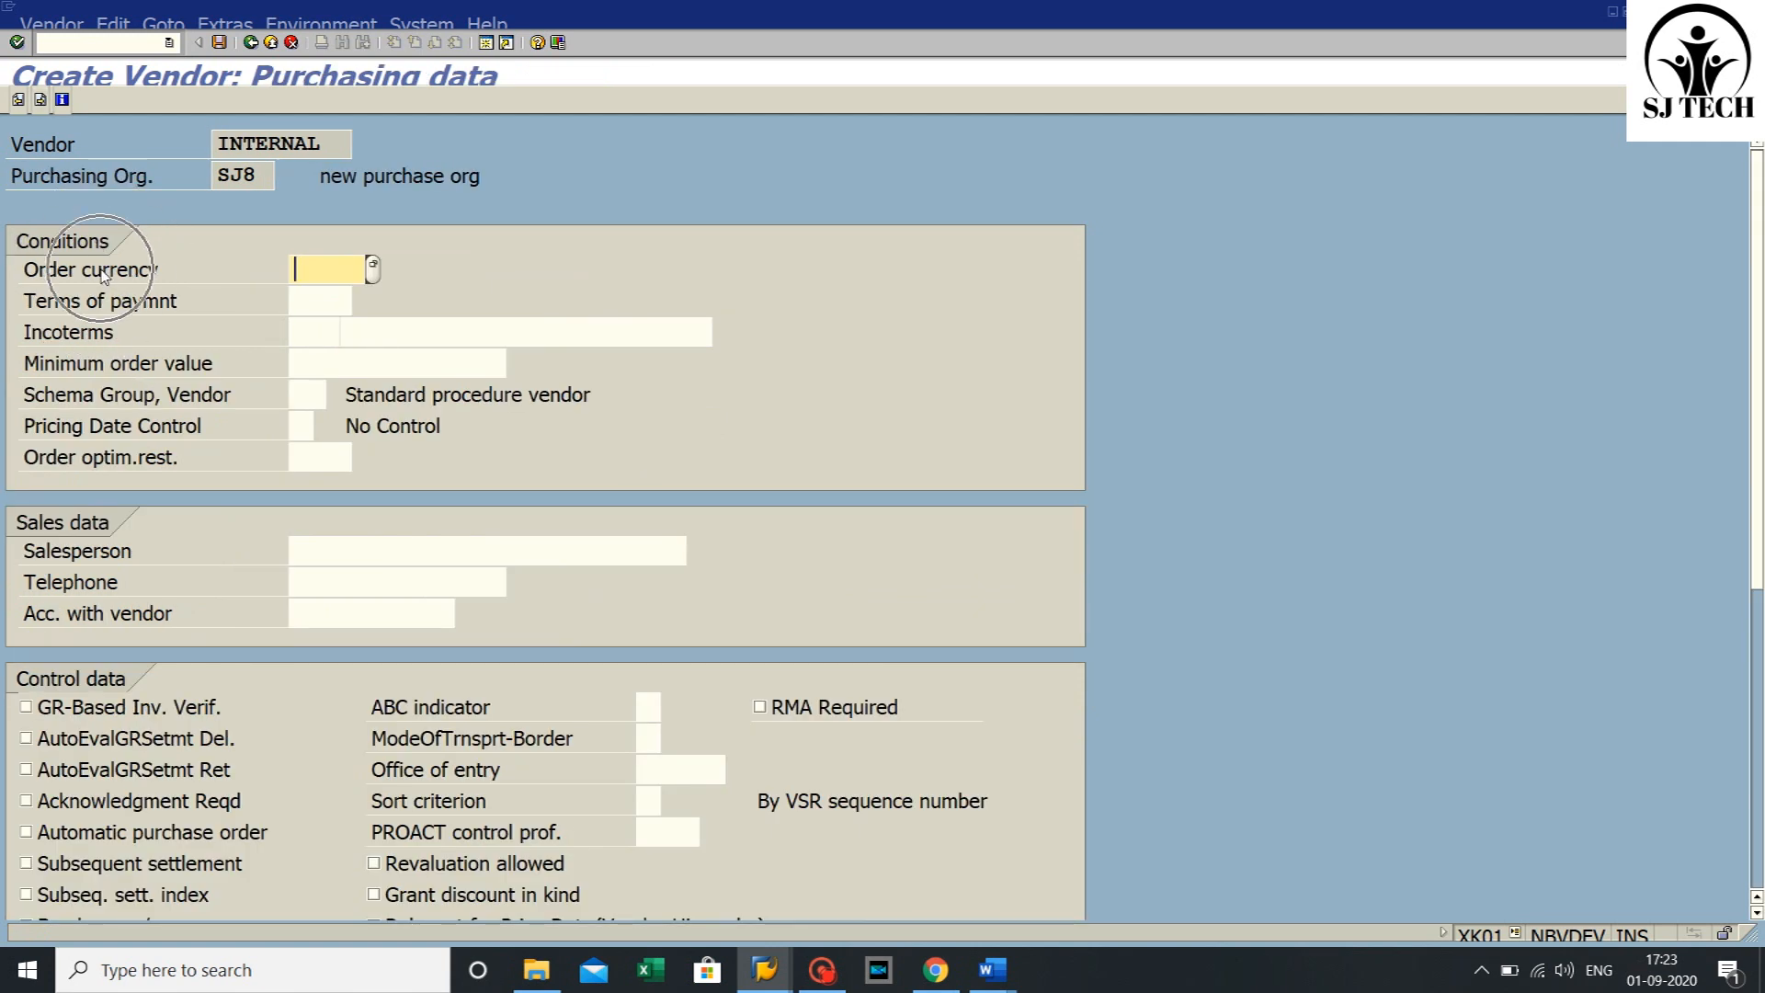
click(270, 43)
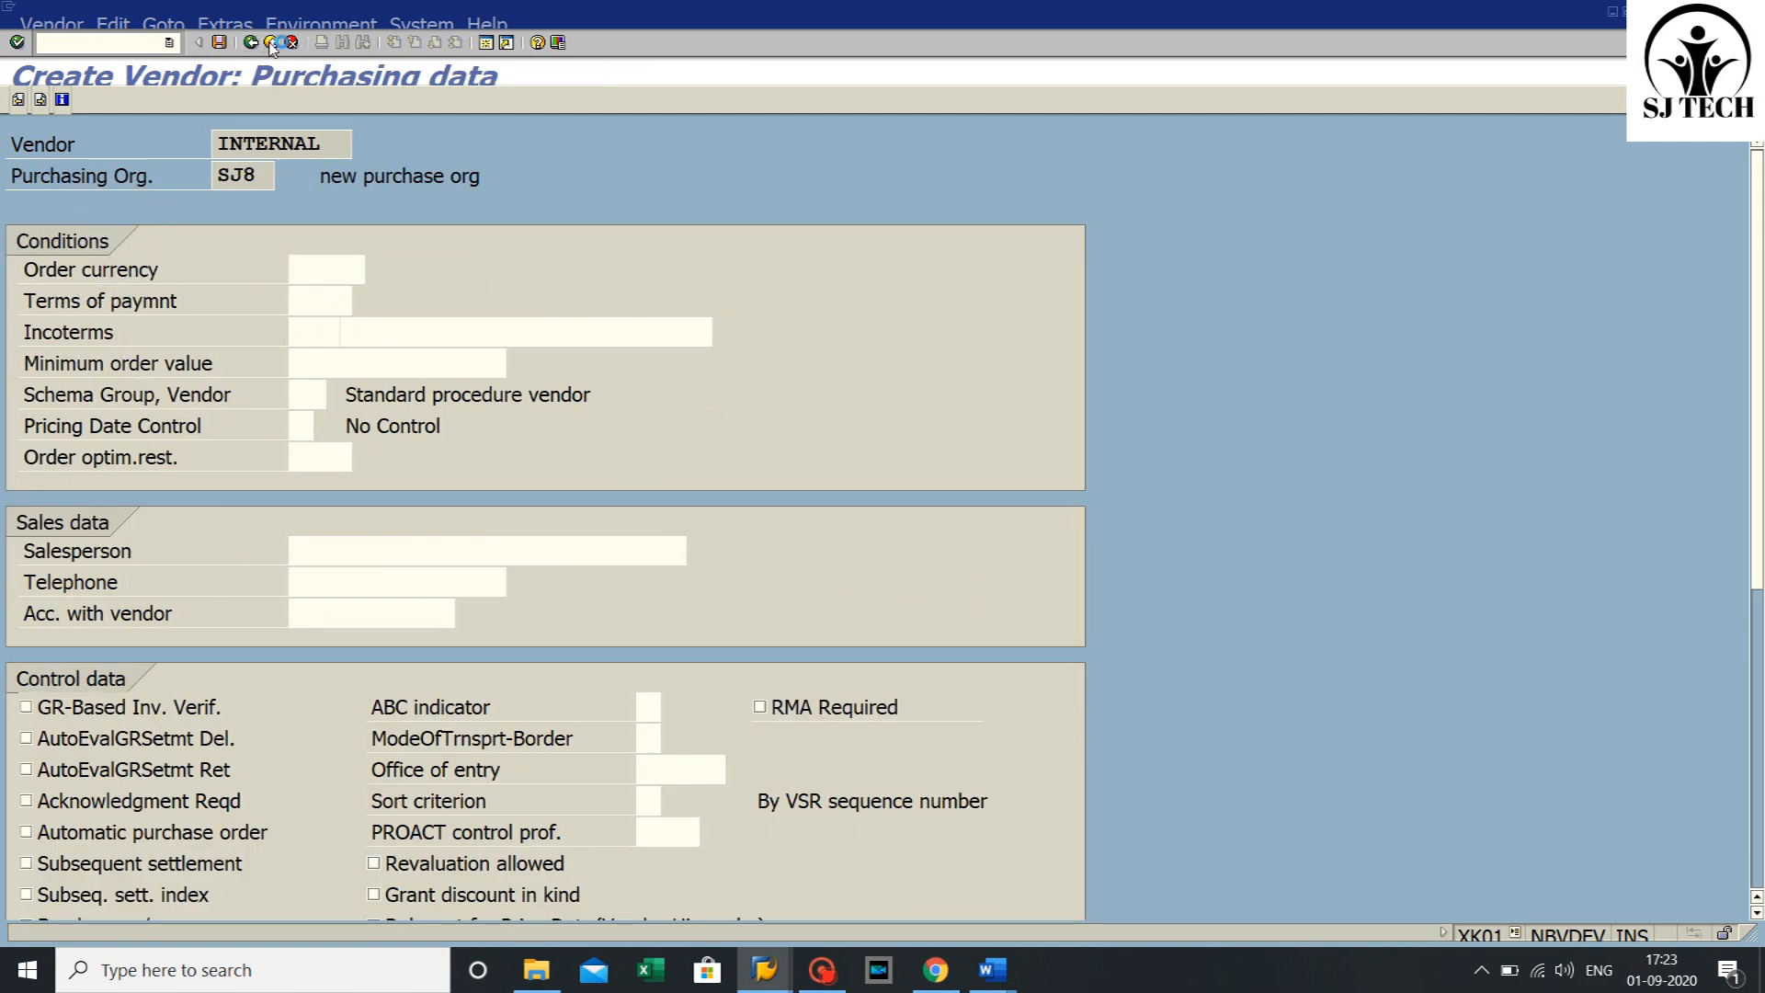
click(690, 426)
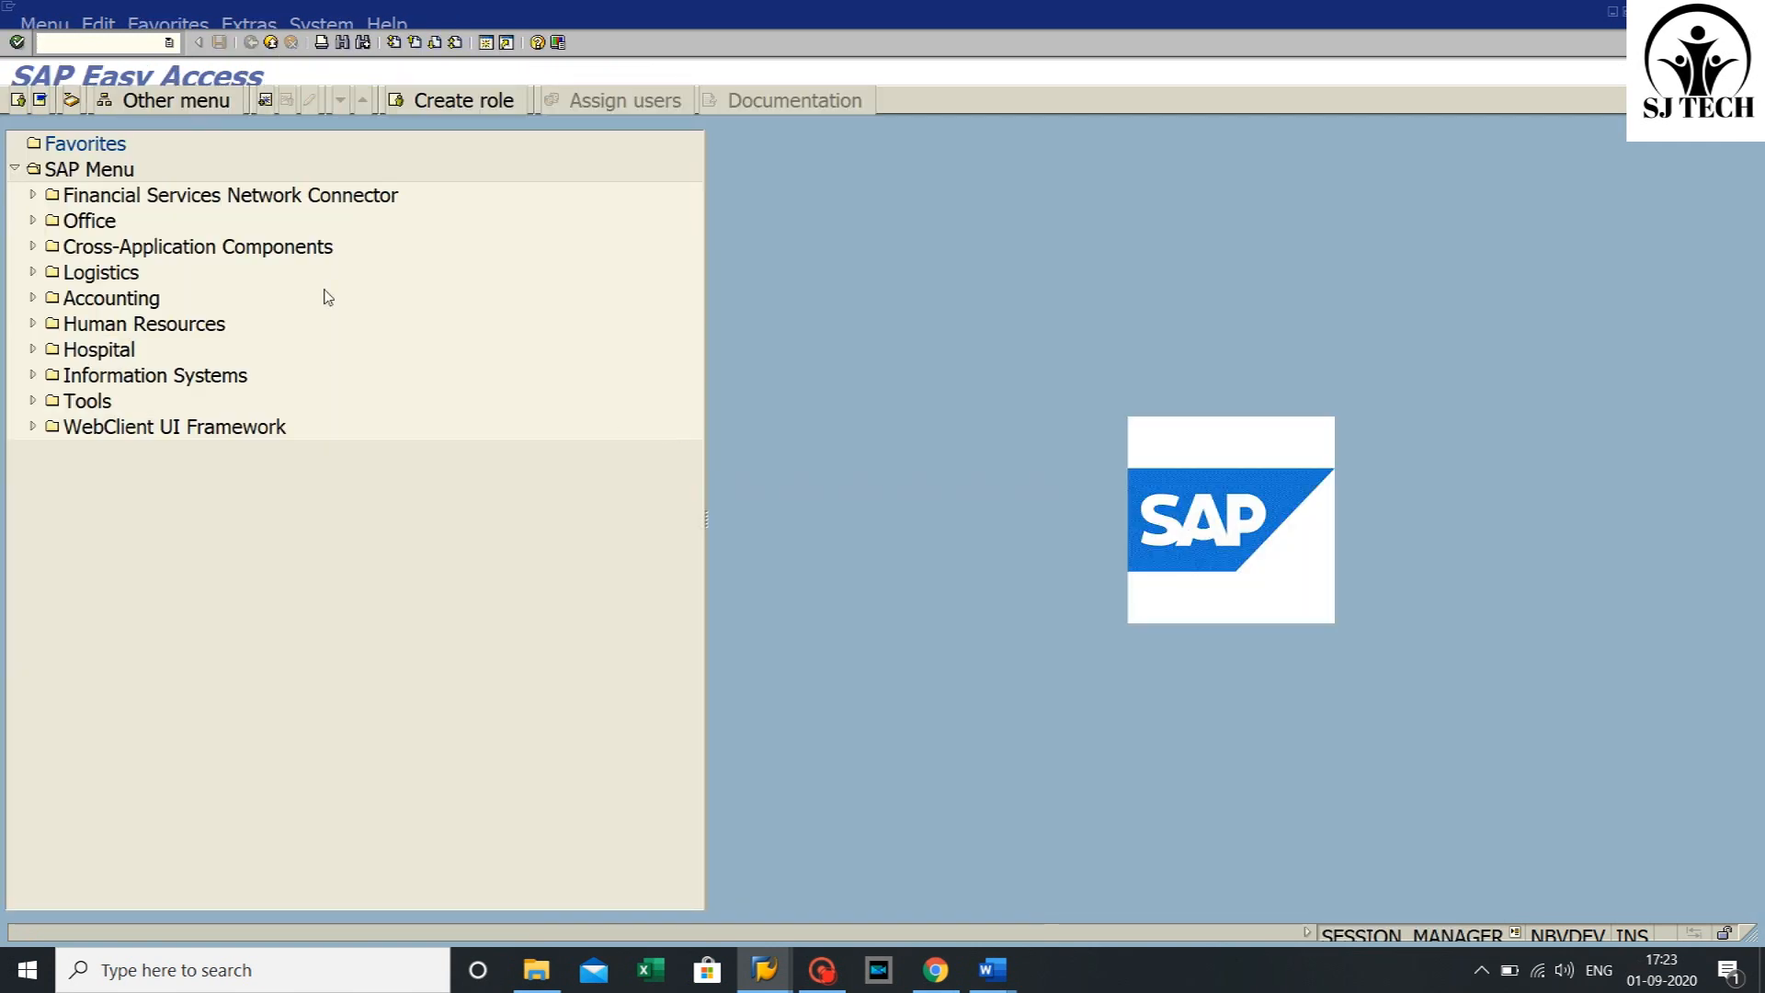
- Start the SPRO customizing transaction and open the SAP Reference IMG
click(169, 43)
click(83, 57)
click(16, 43)
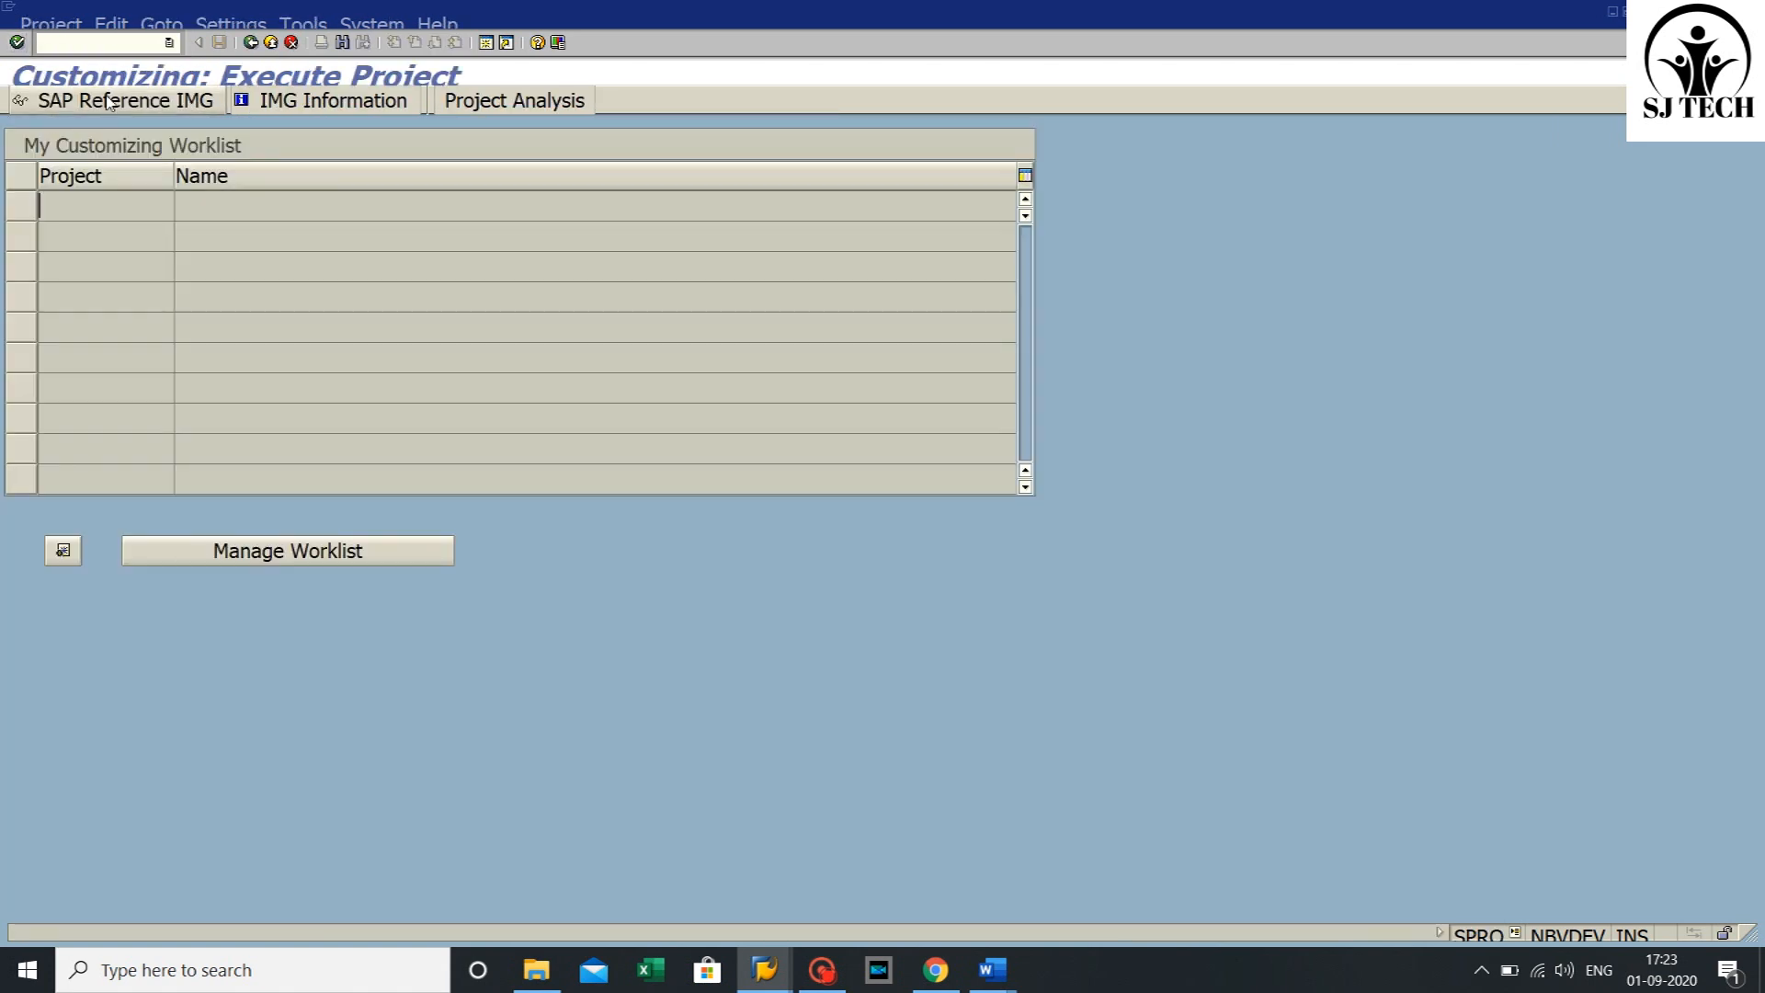
click(107, 101)
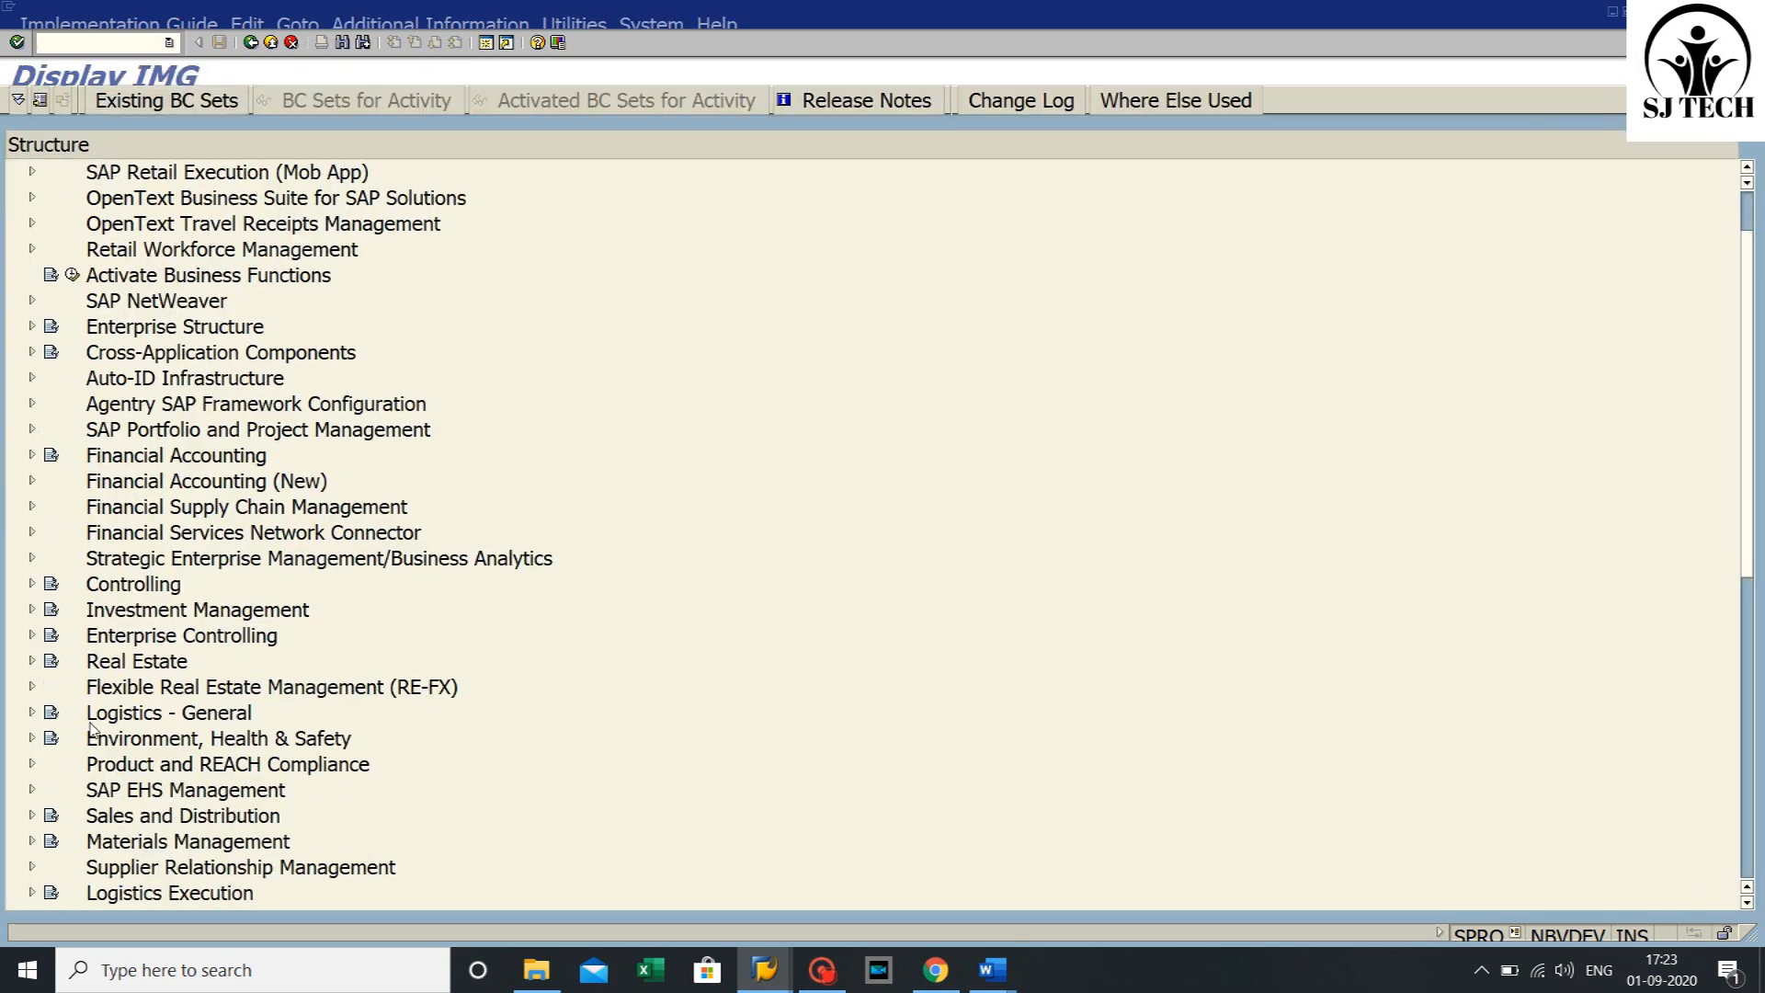
- Open Define Account Groups and Field Selection (Vendor) under Logistics - General, Business Partner, Vendors, Control
click(31, 714)
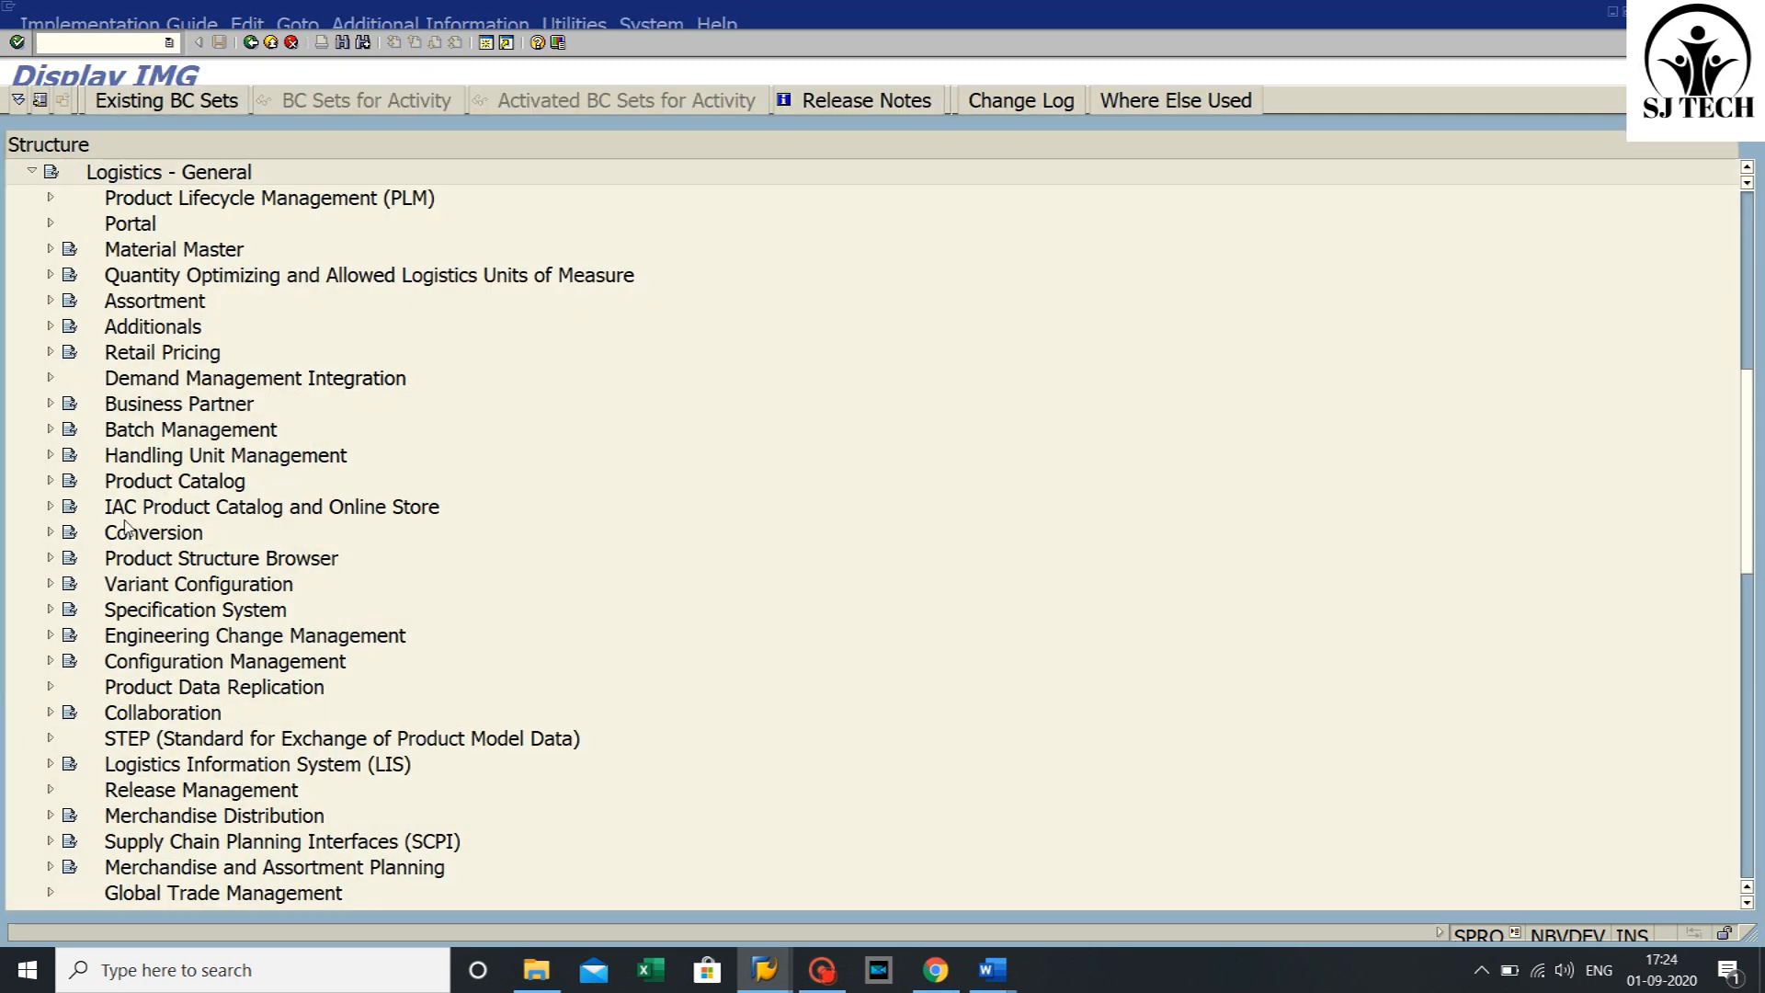
click(50, 405)
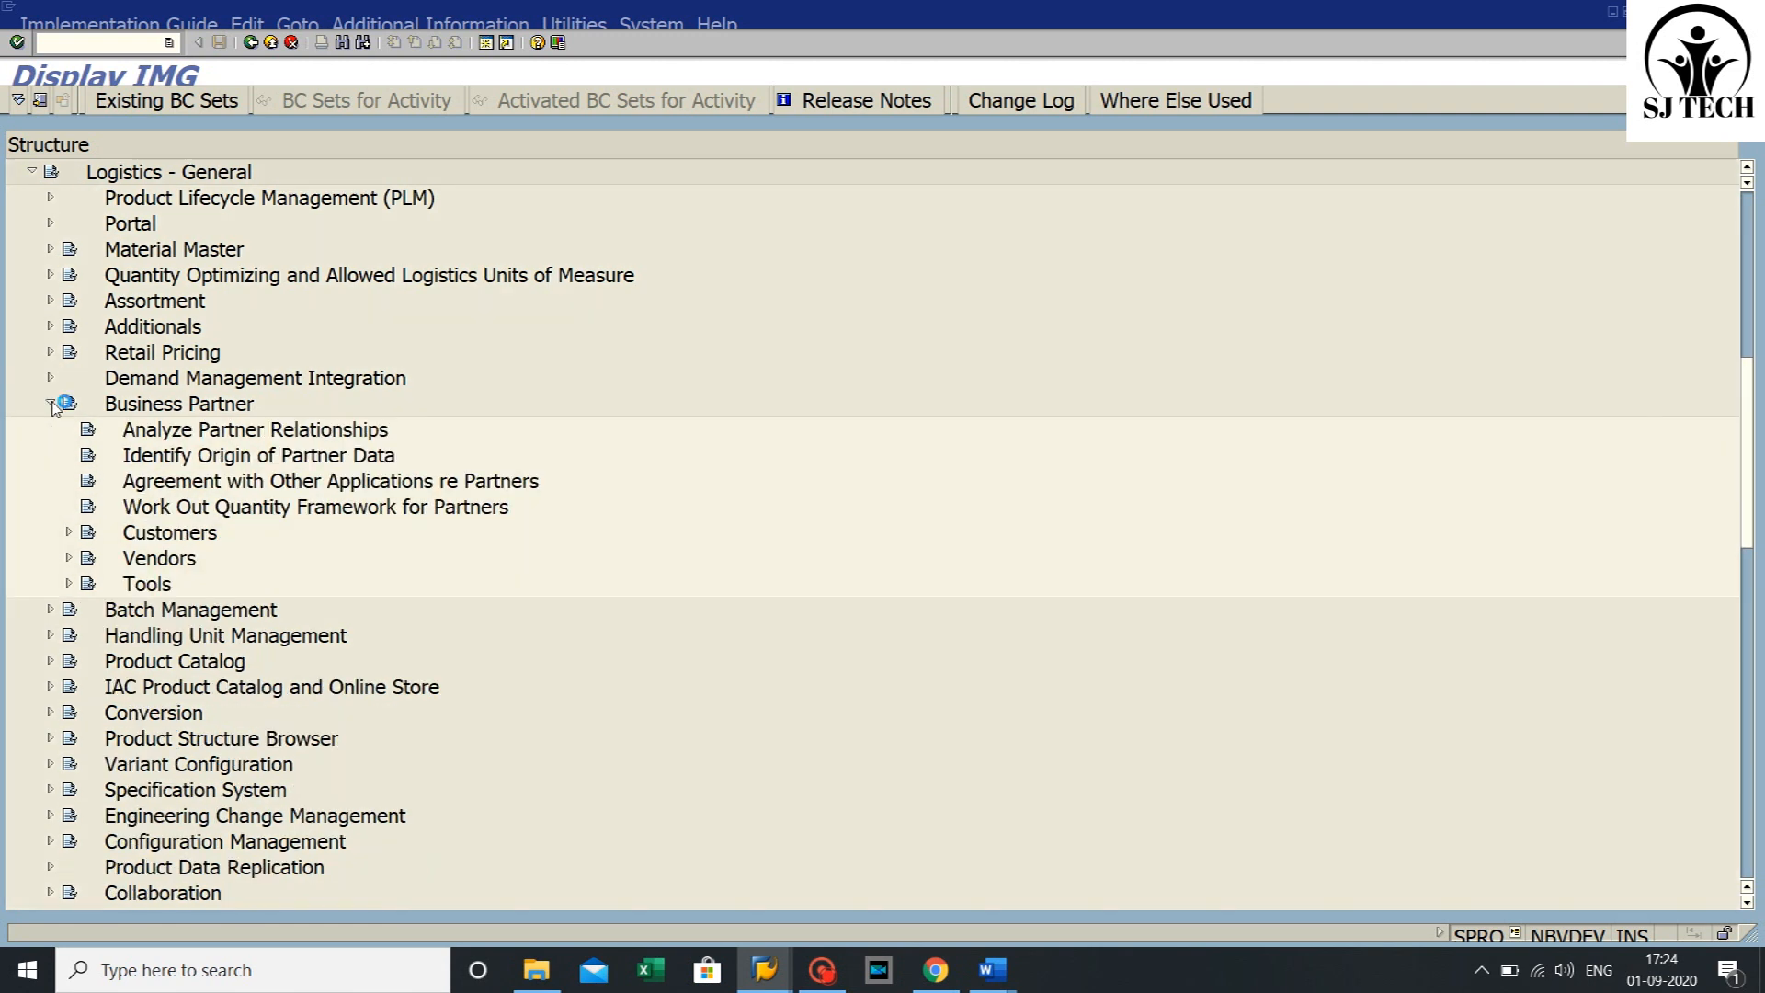
click(69, 559)
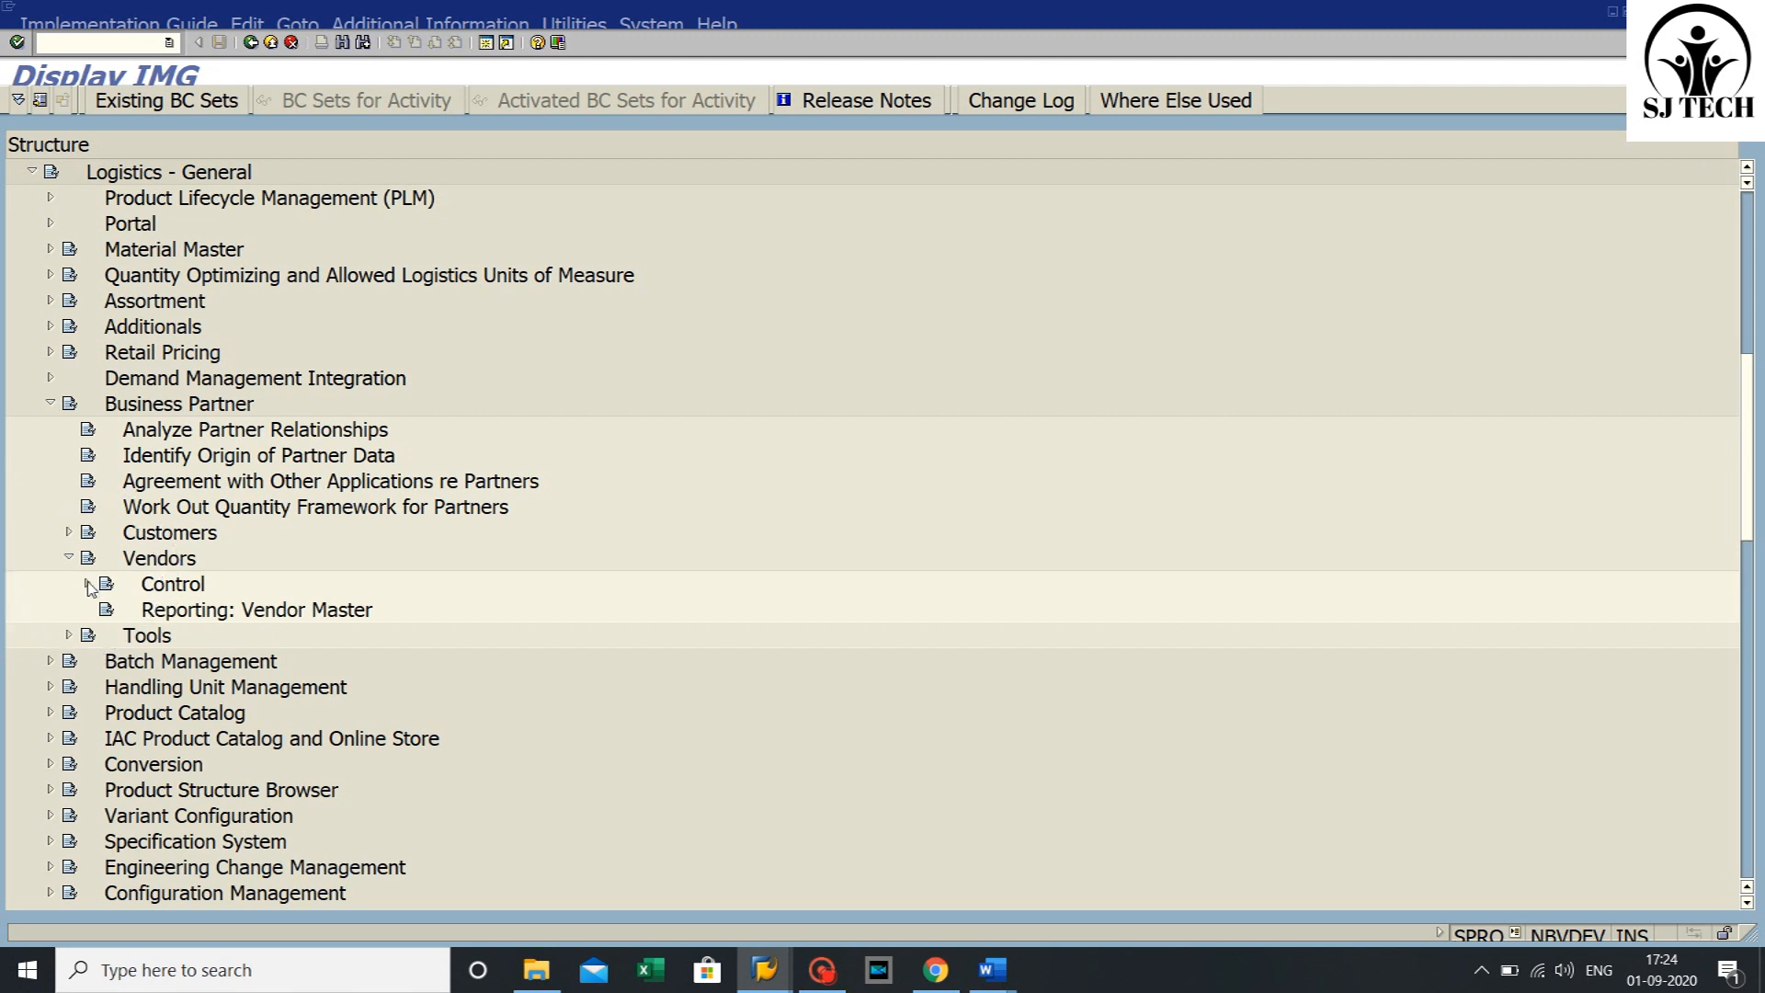
click(88, 585)
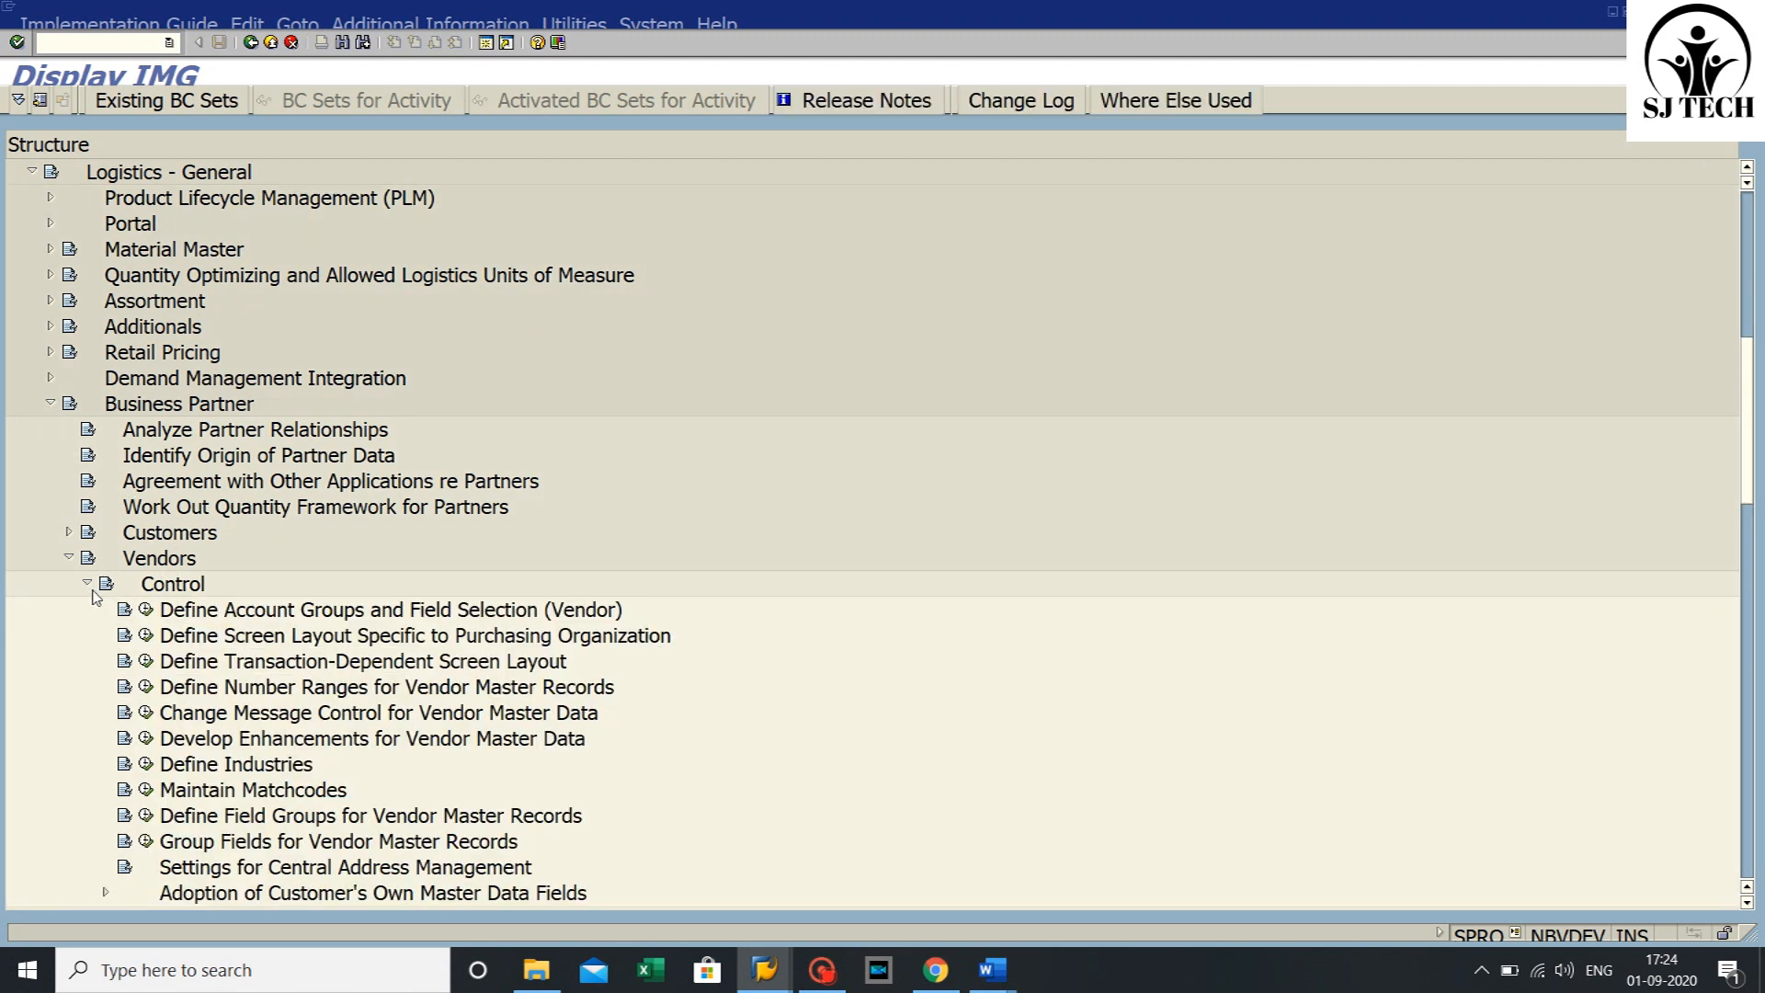
click(146, 611)
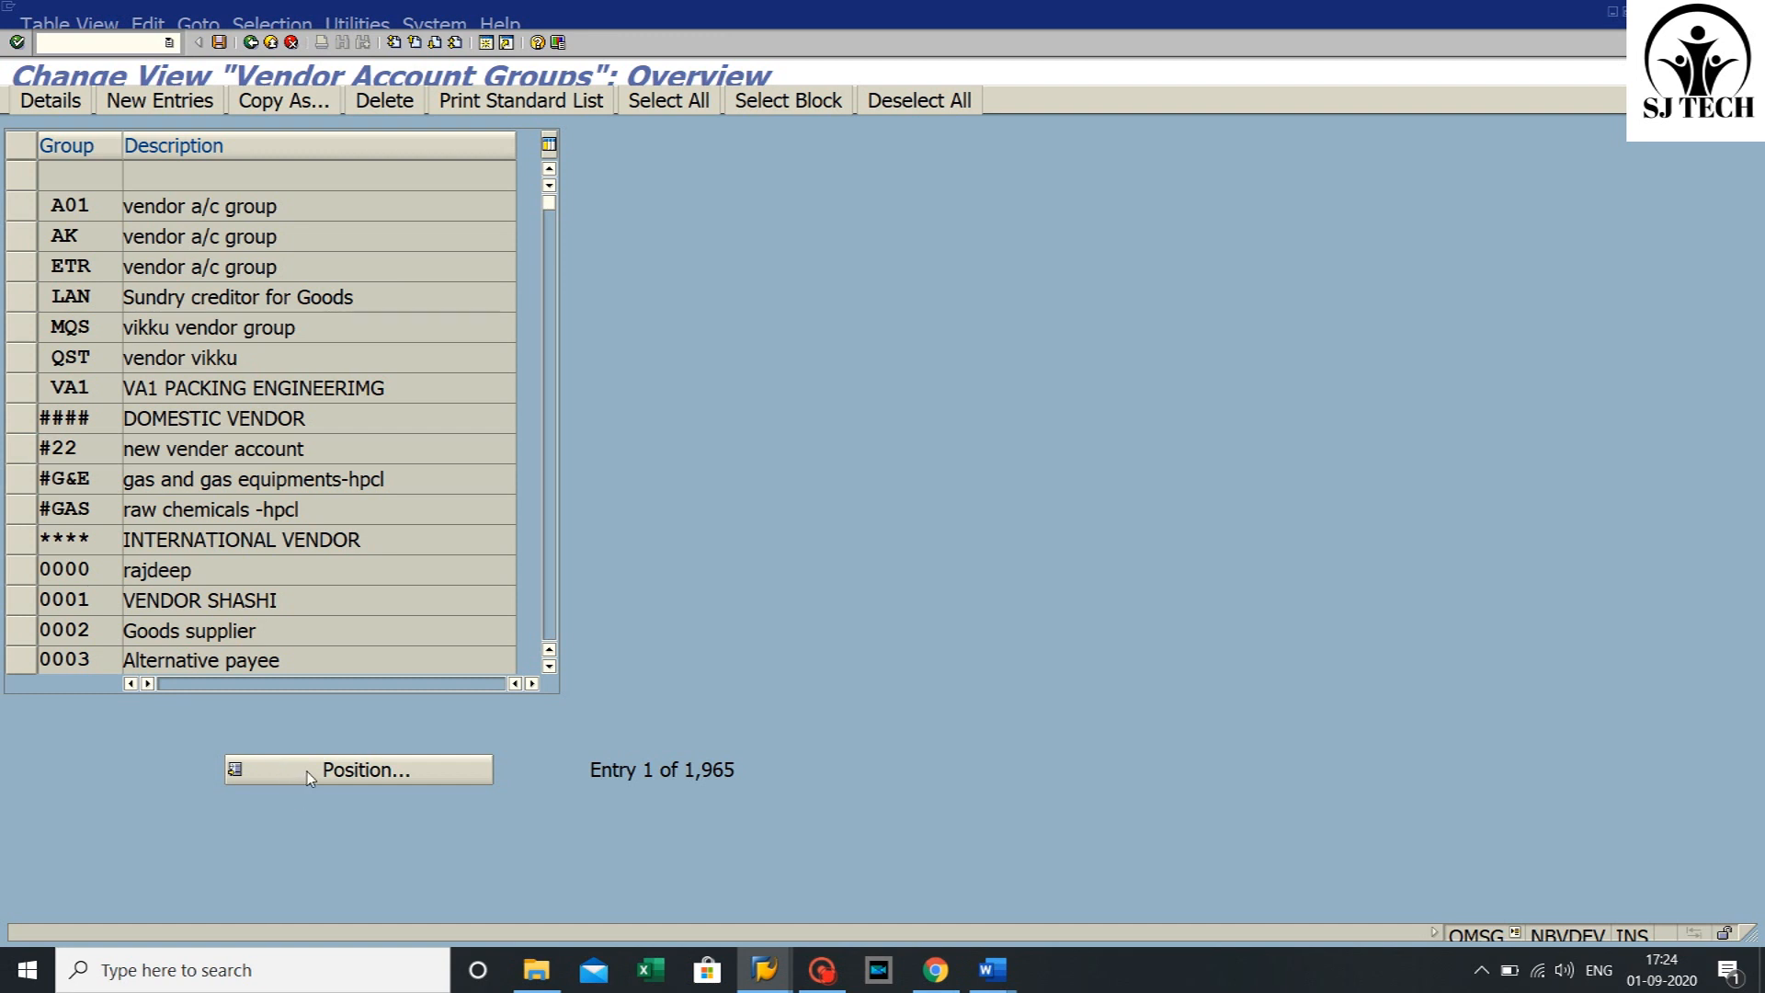
- Find vendor account group SJ17 and open its details
click(307, 775)
text(SJ17)
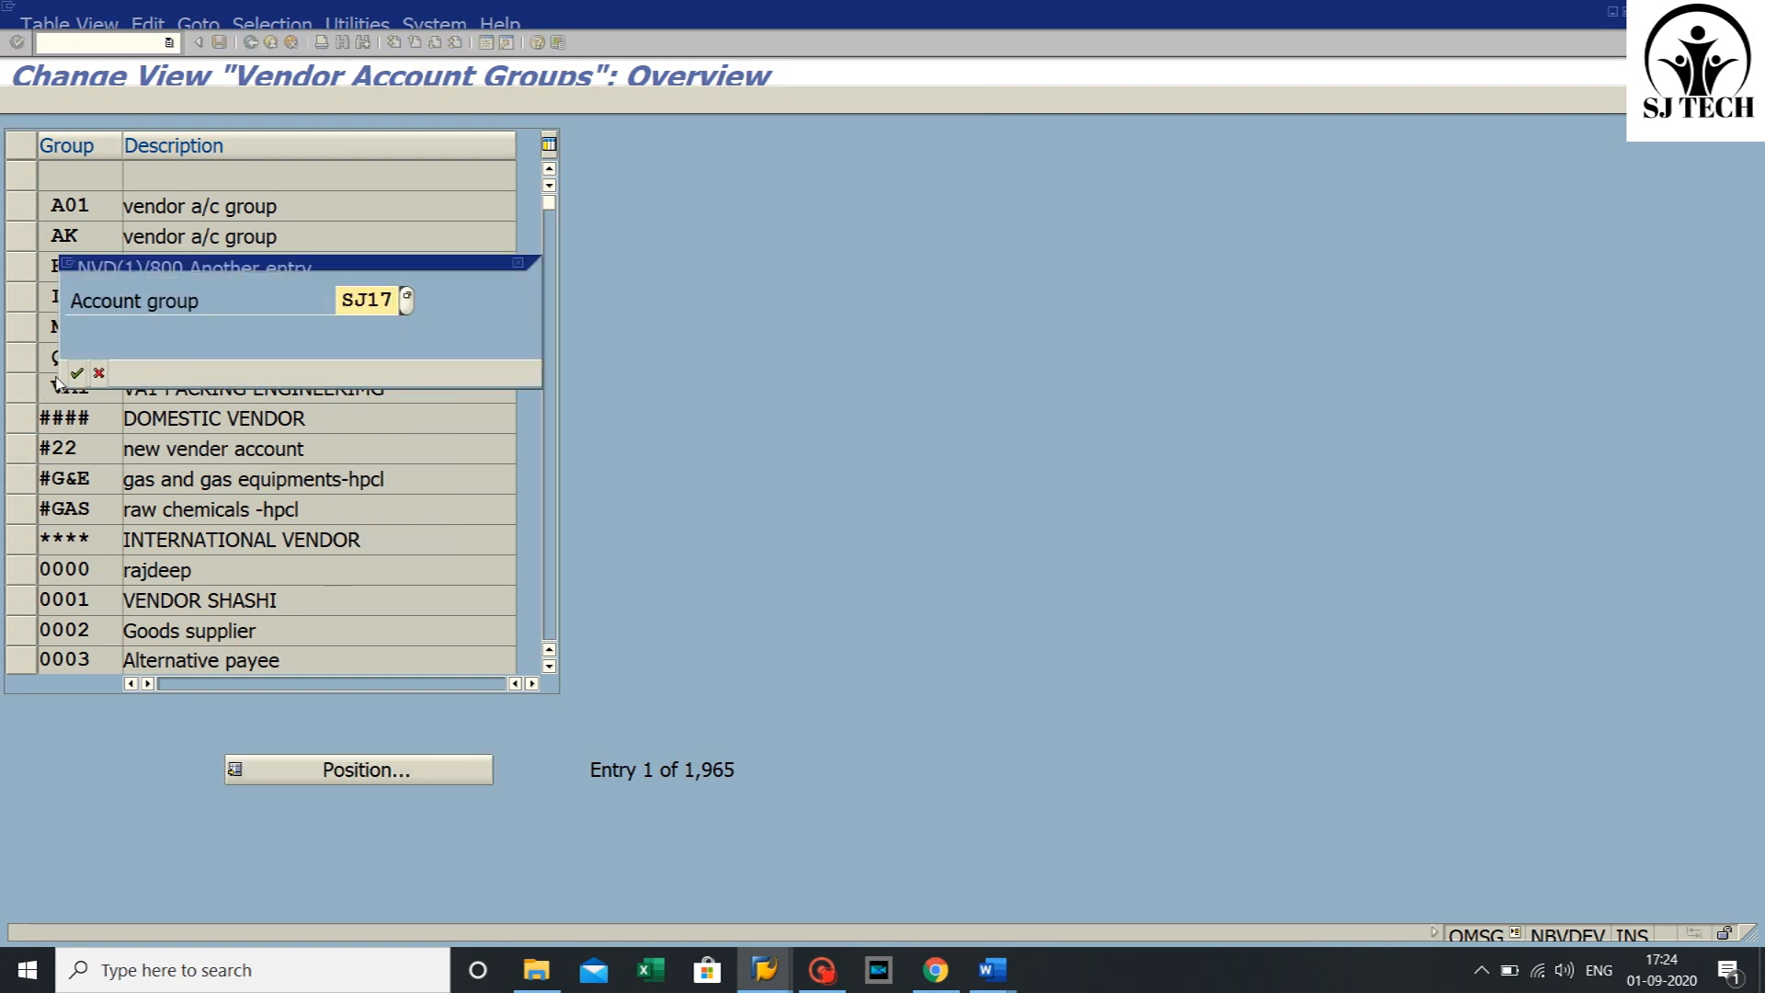
click(76, 372)
click(26, 184)
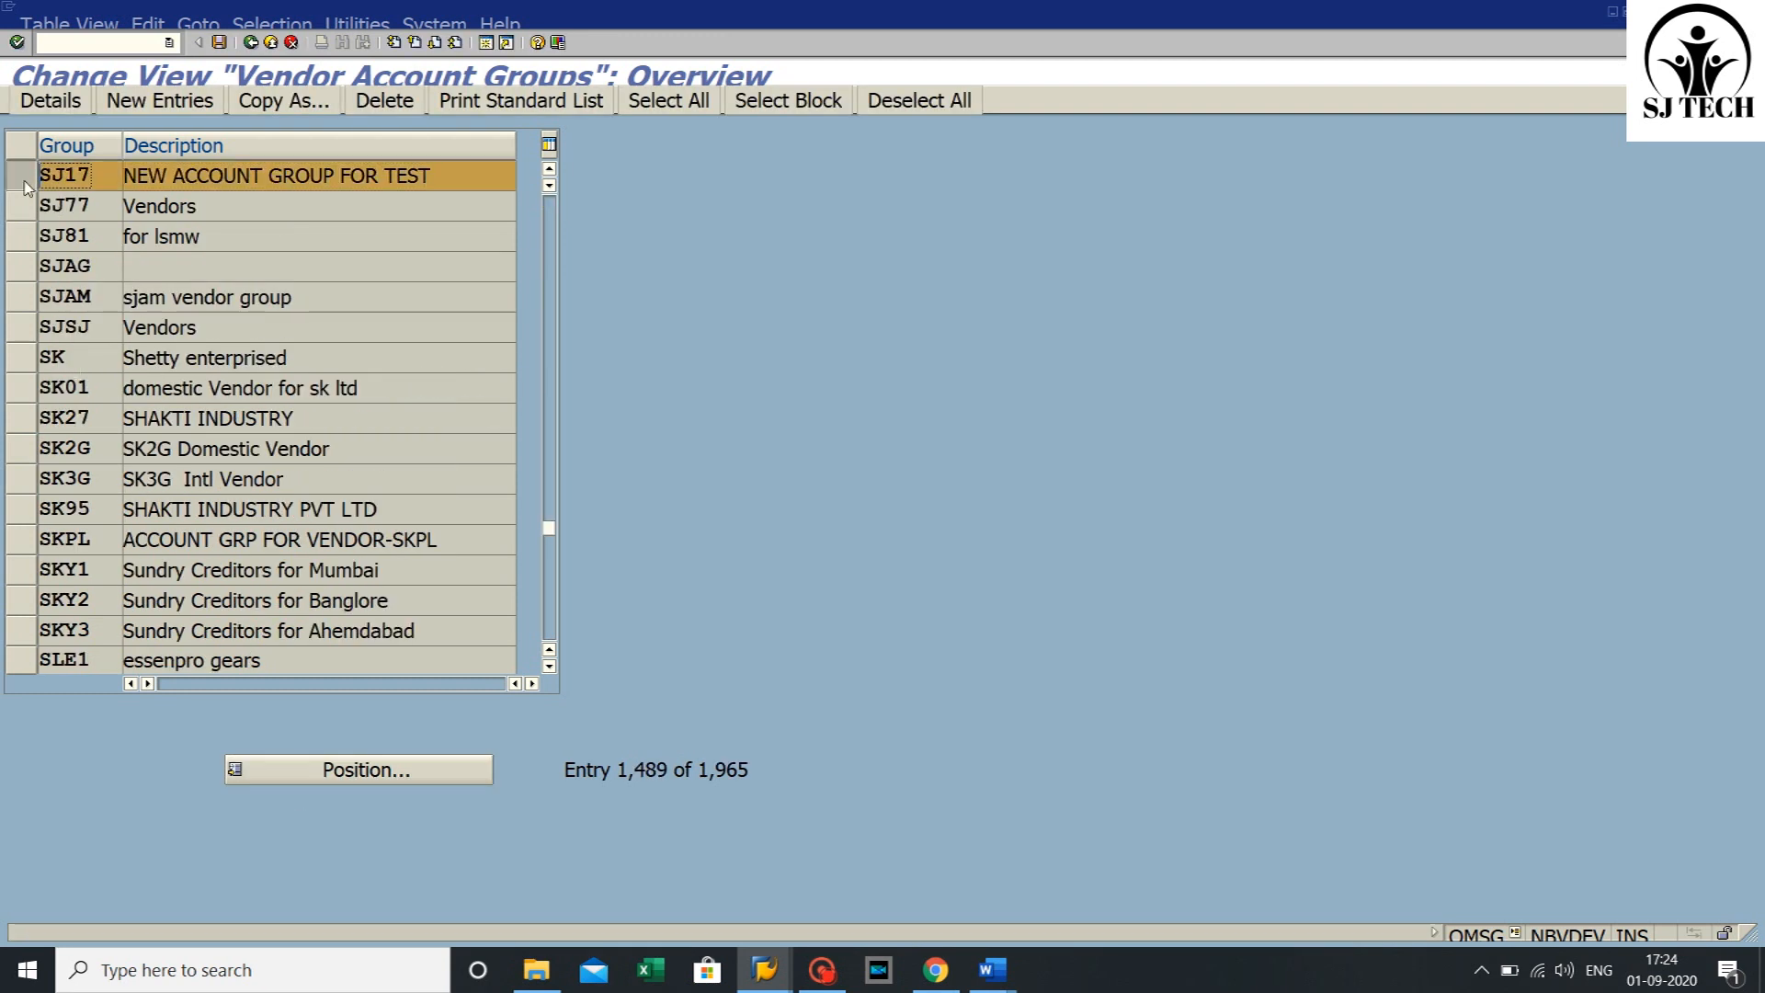
click(55, 104)
- In the General Data address field status, make Name 1, Postal code/city and Region required entries, and save to the proposed customizing request
double_click(55, 395)
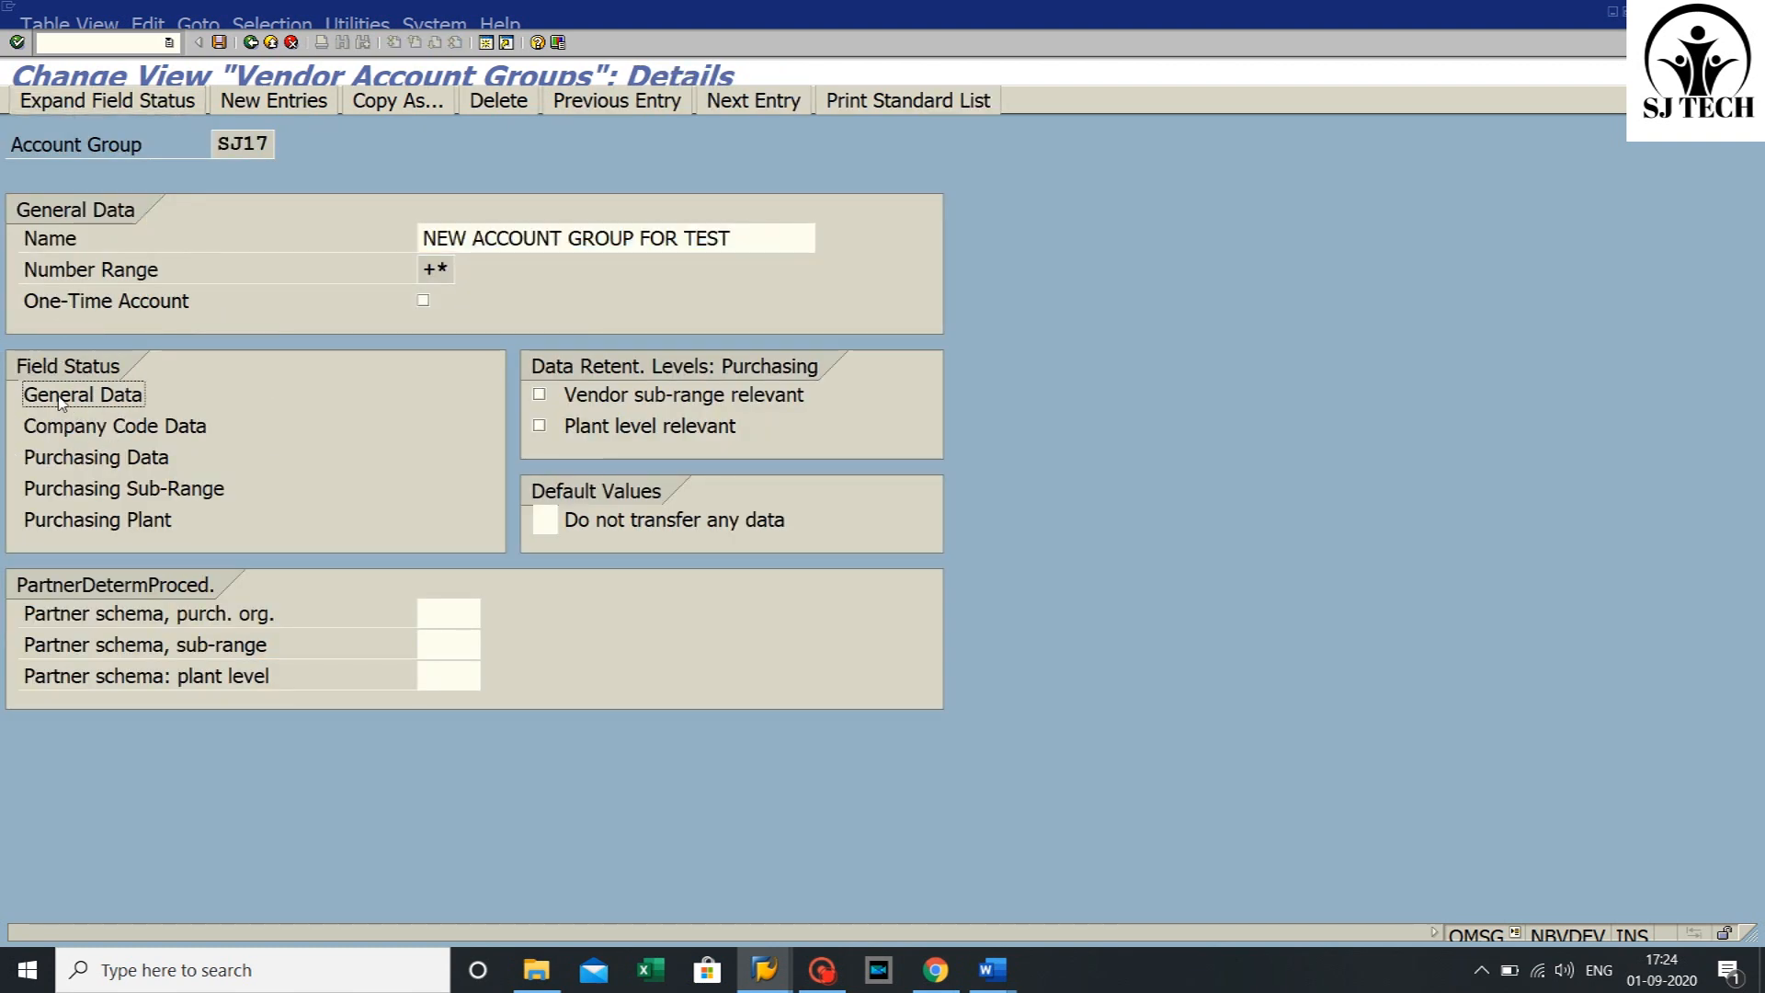
double_click(60, 333)
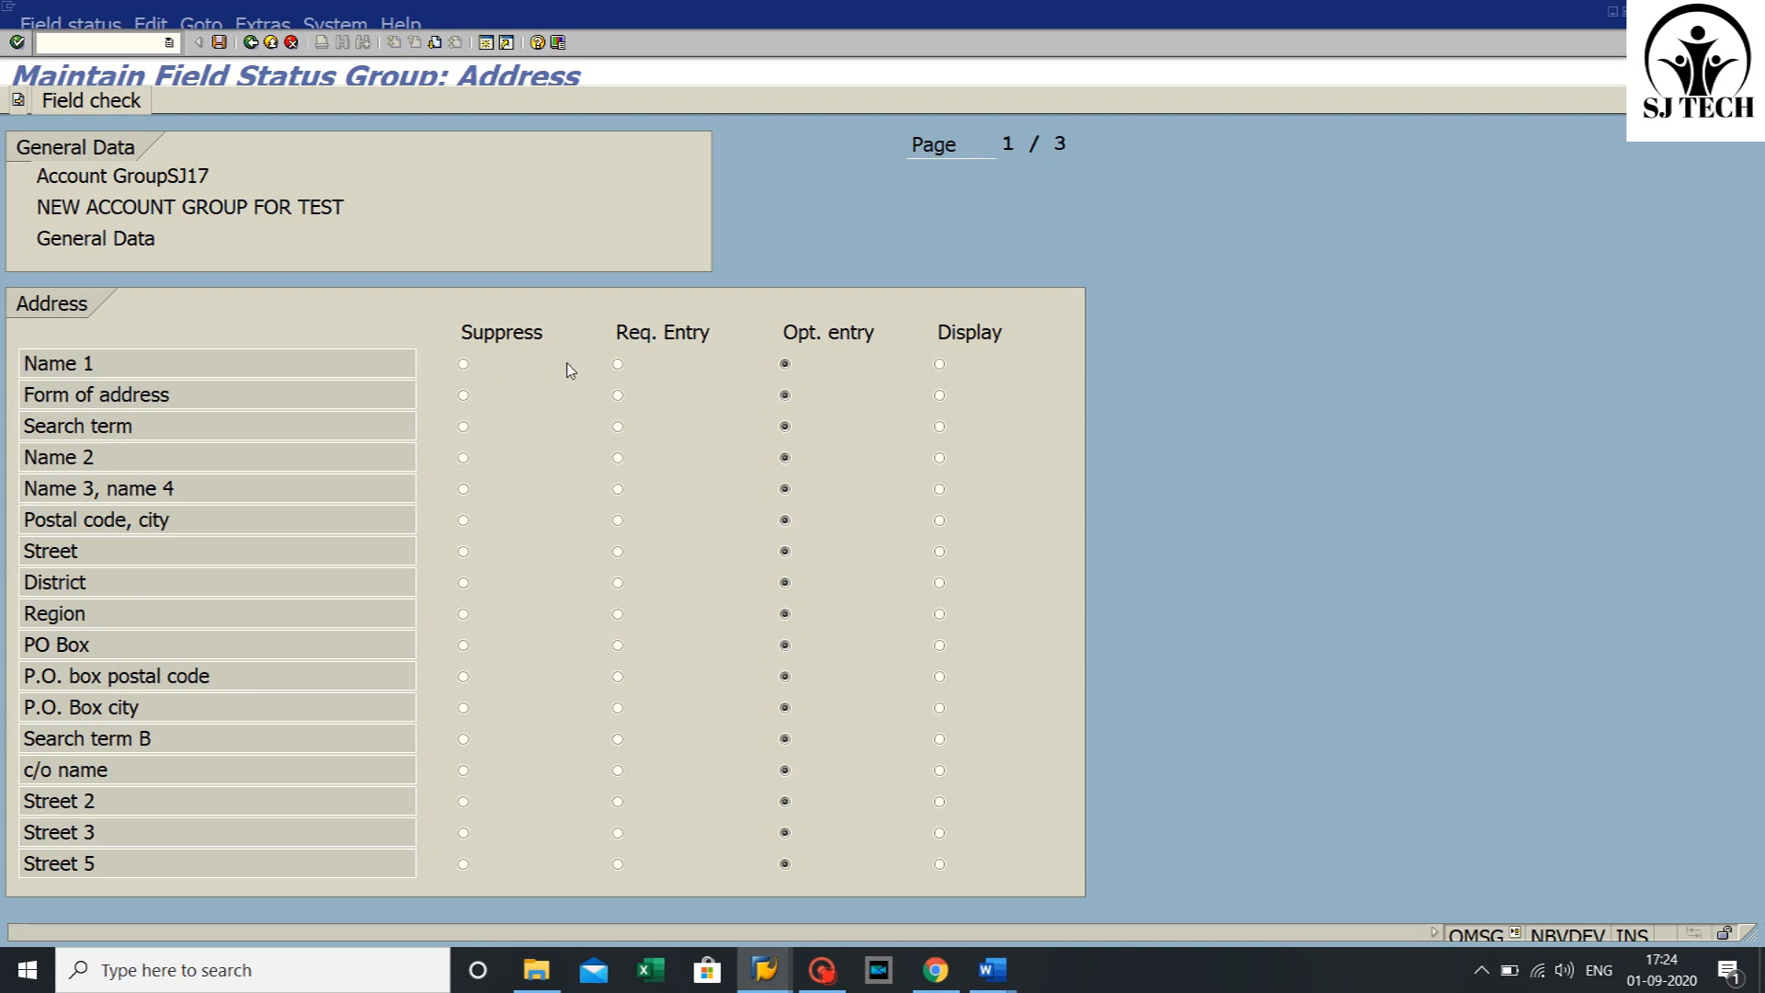
click(618, 365)
click(618, 521)
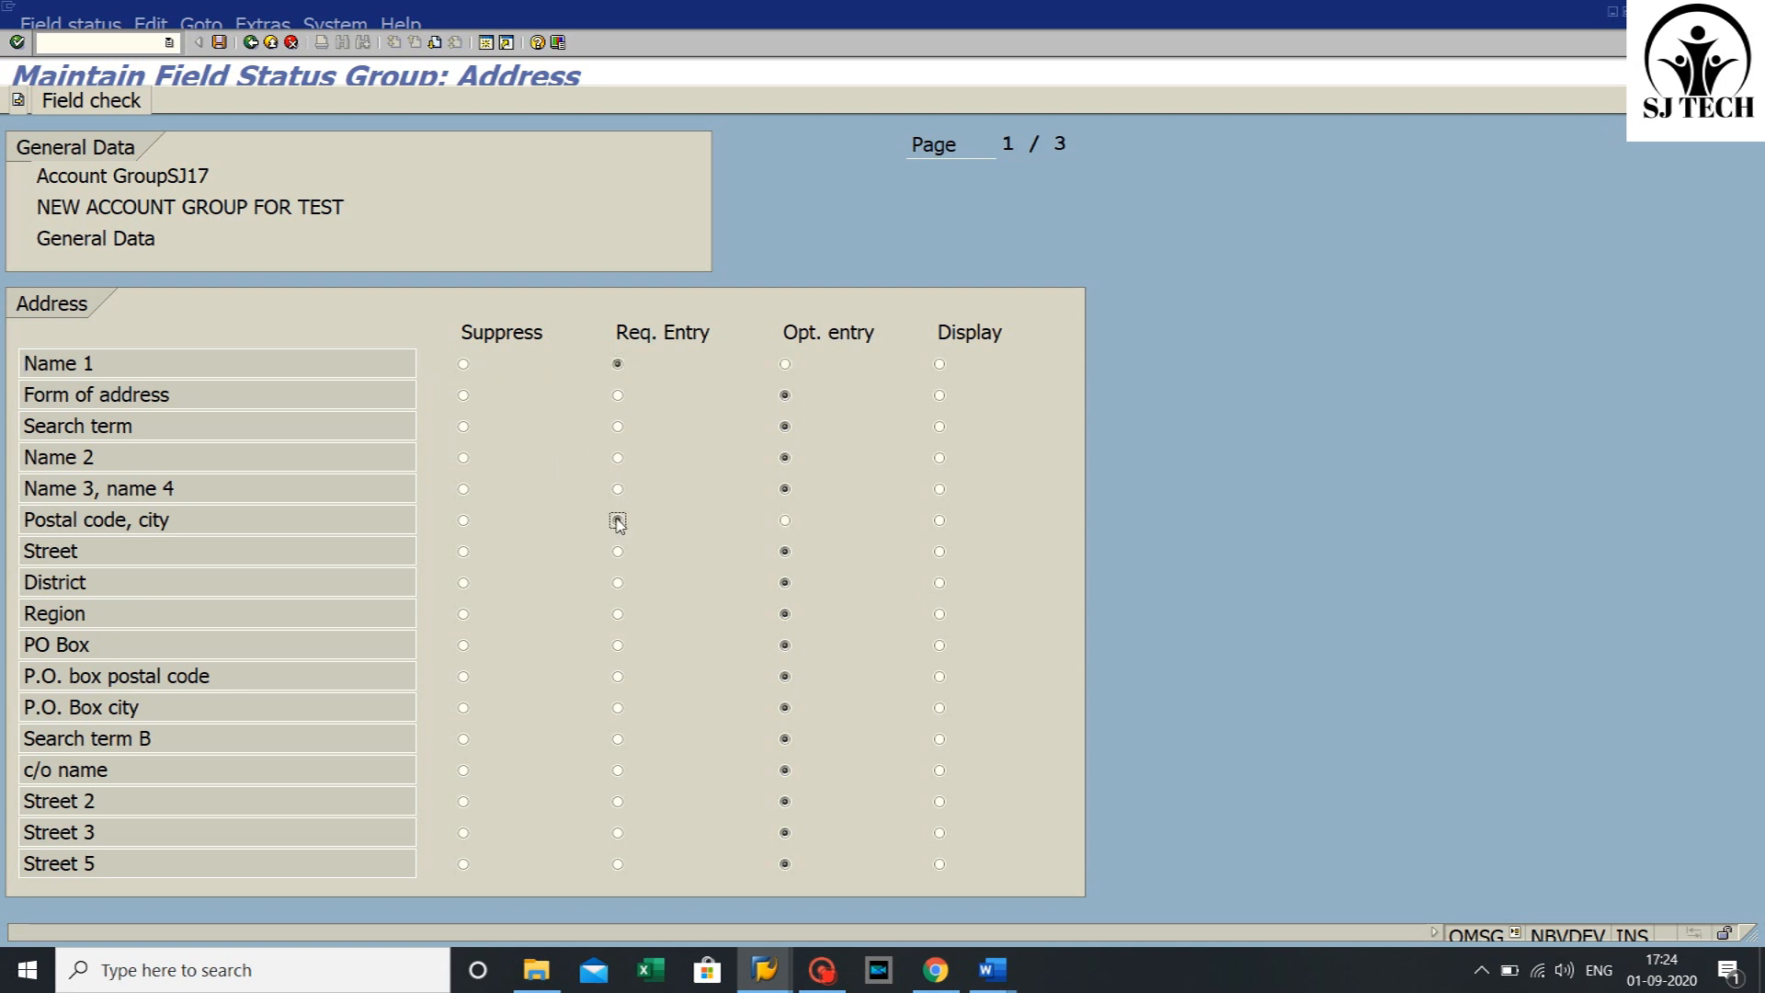
click(618, 614)
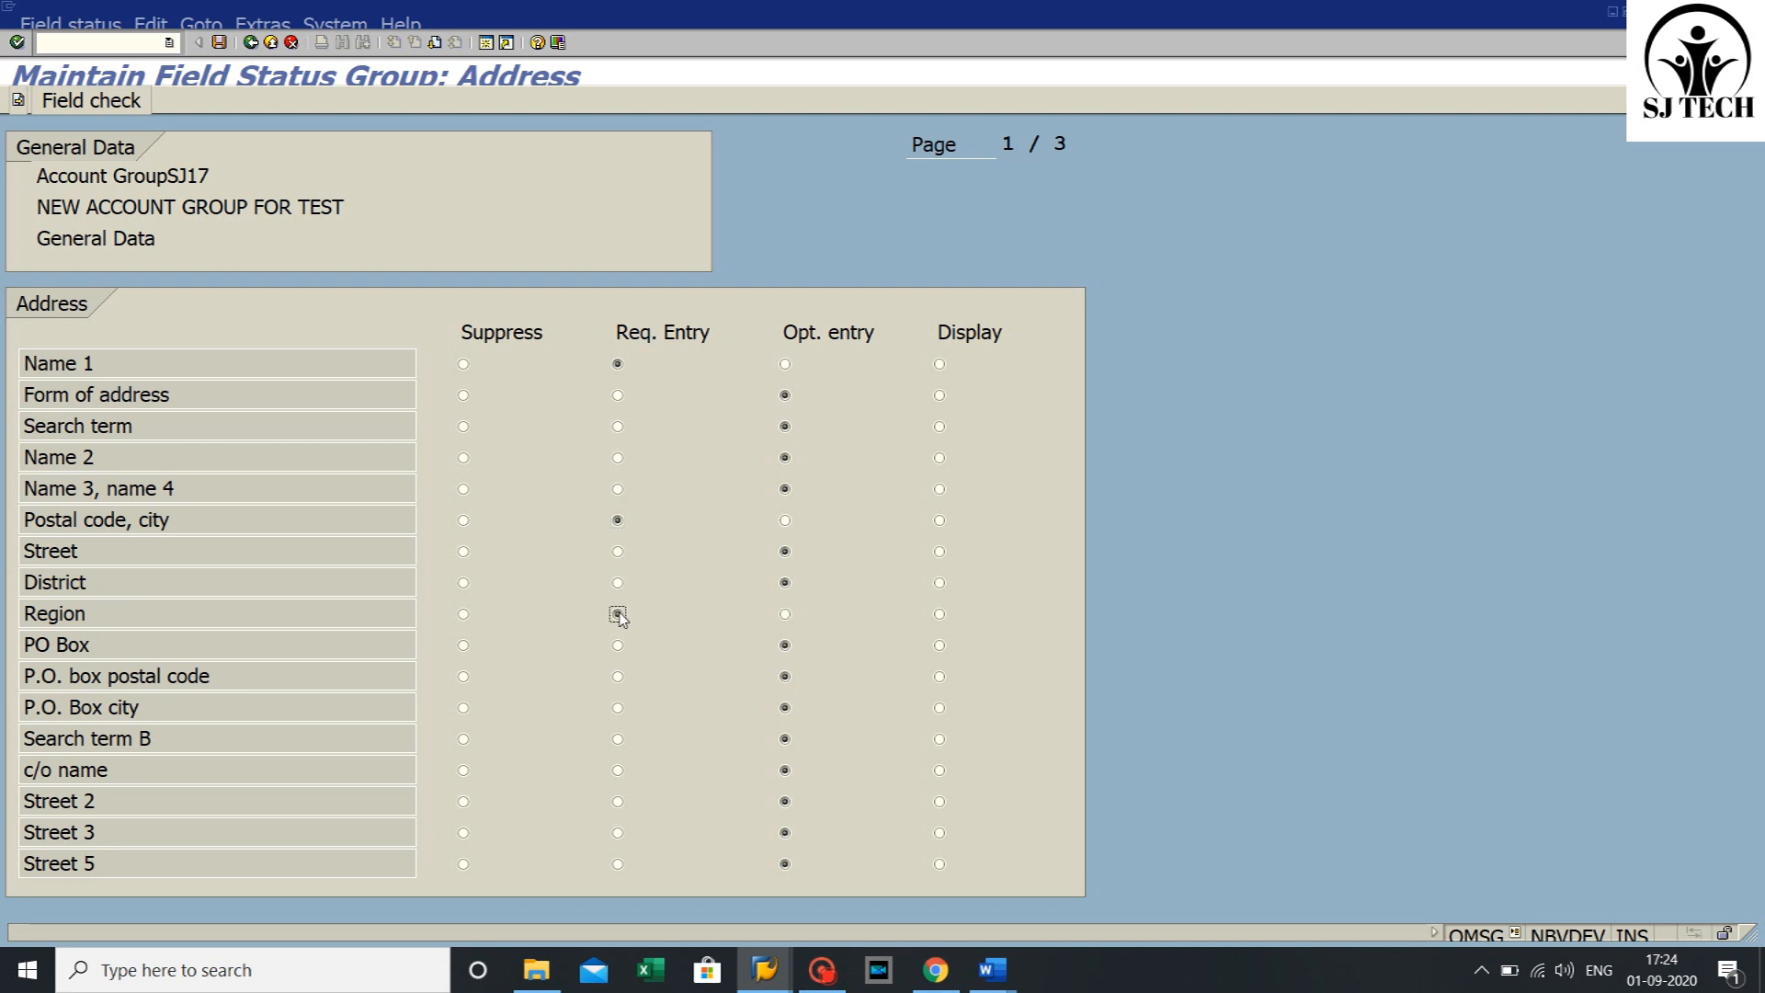
click(220, 44)
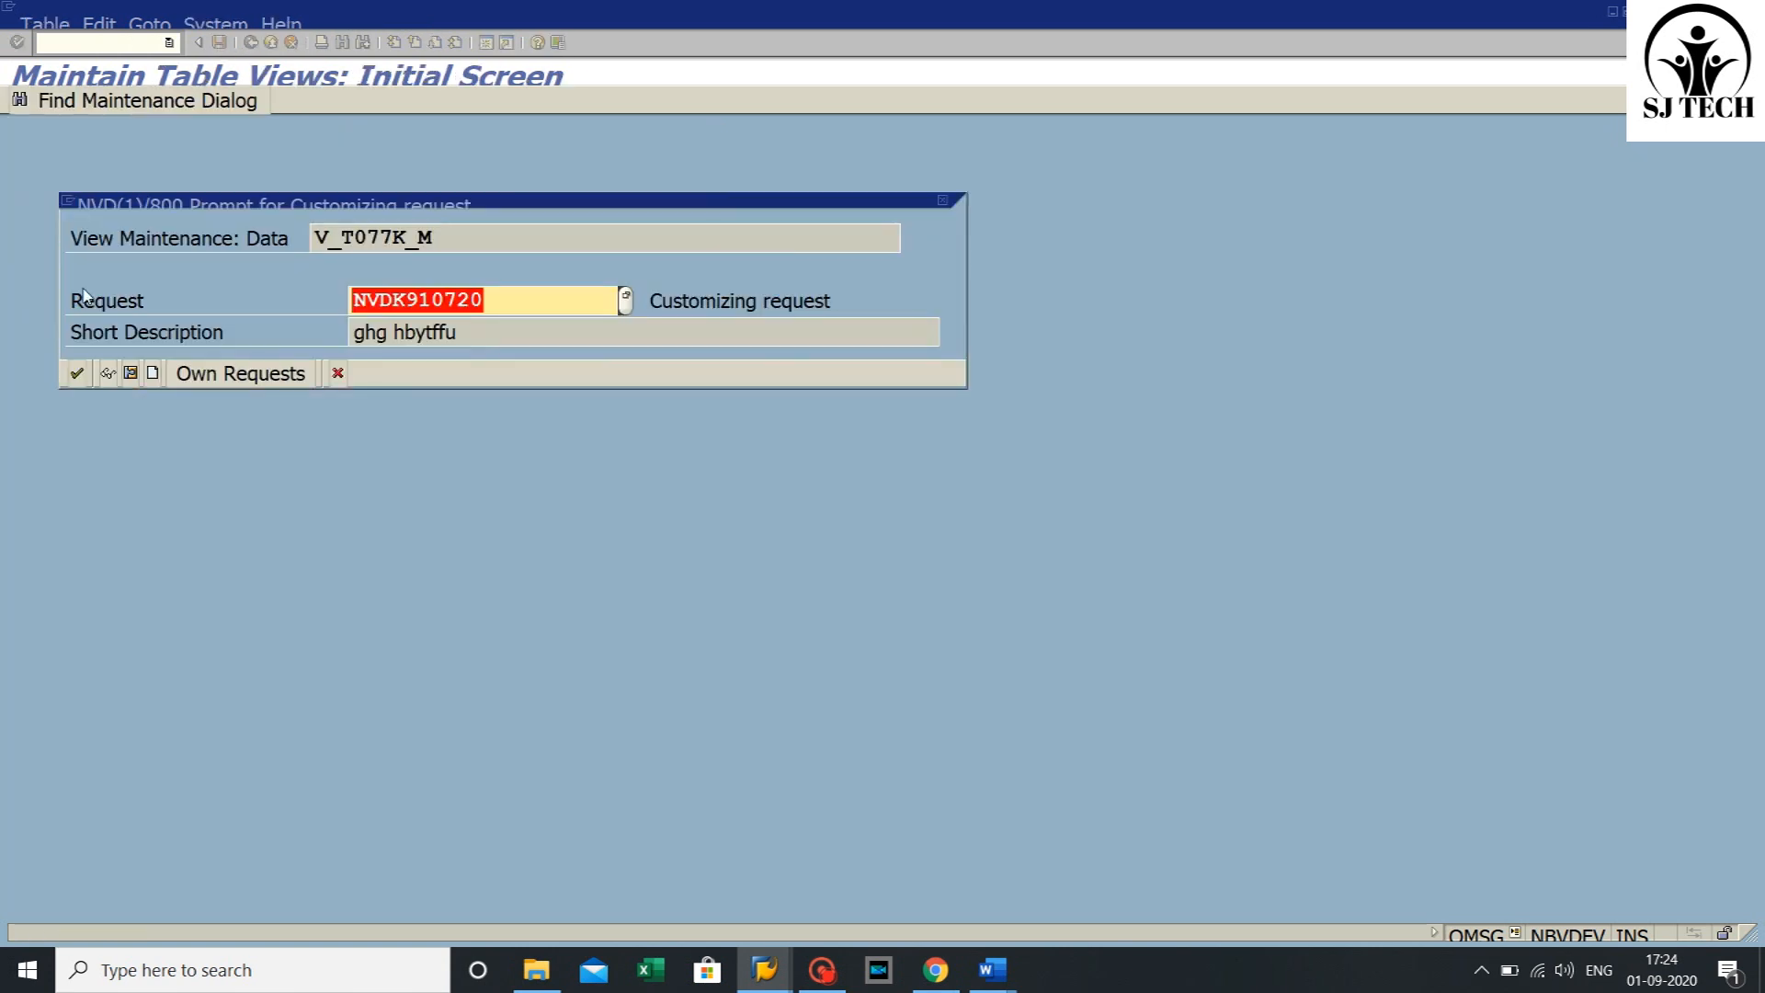
click(77, 374)
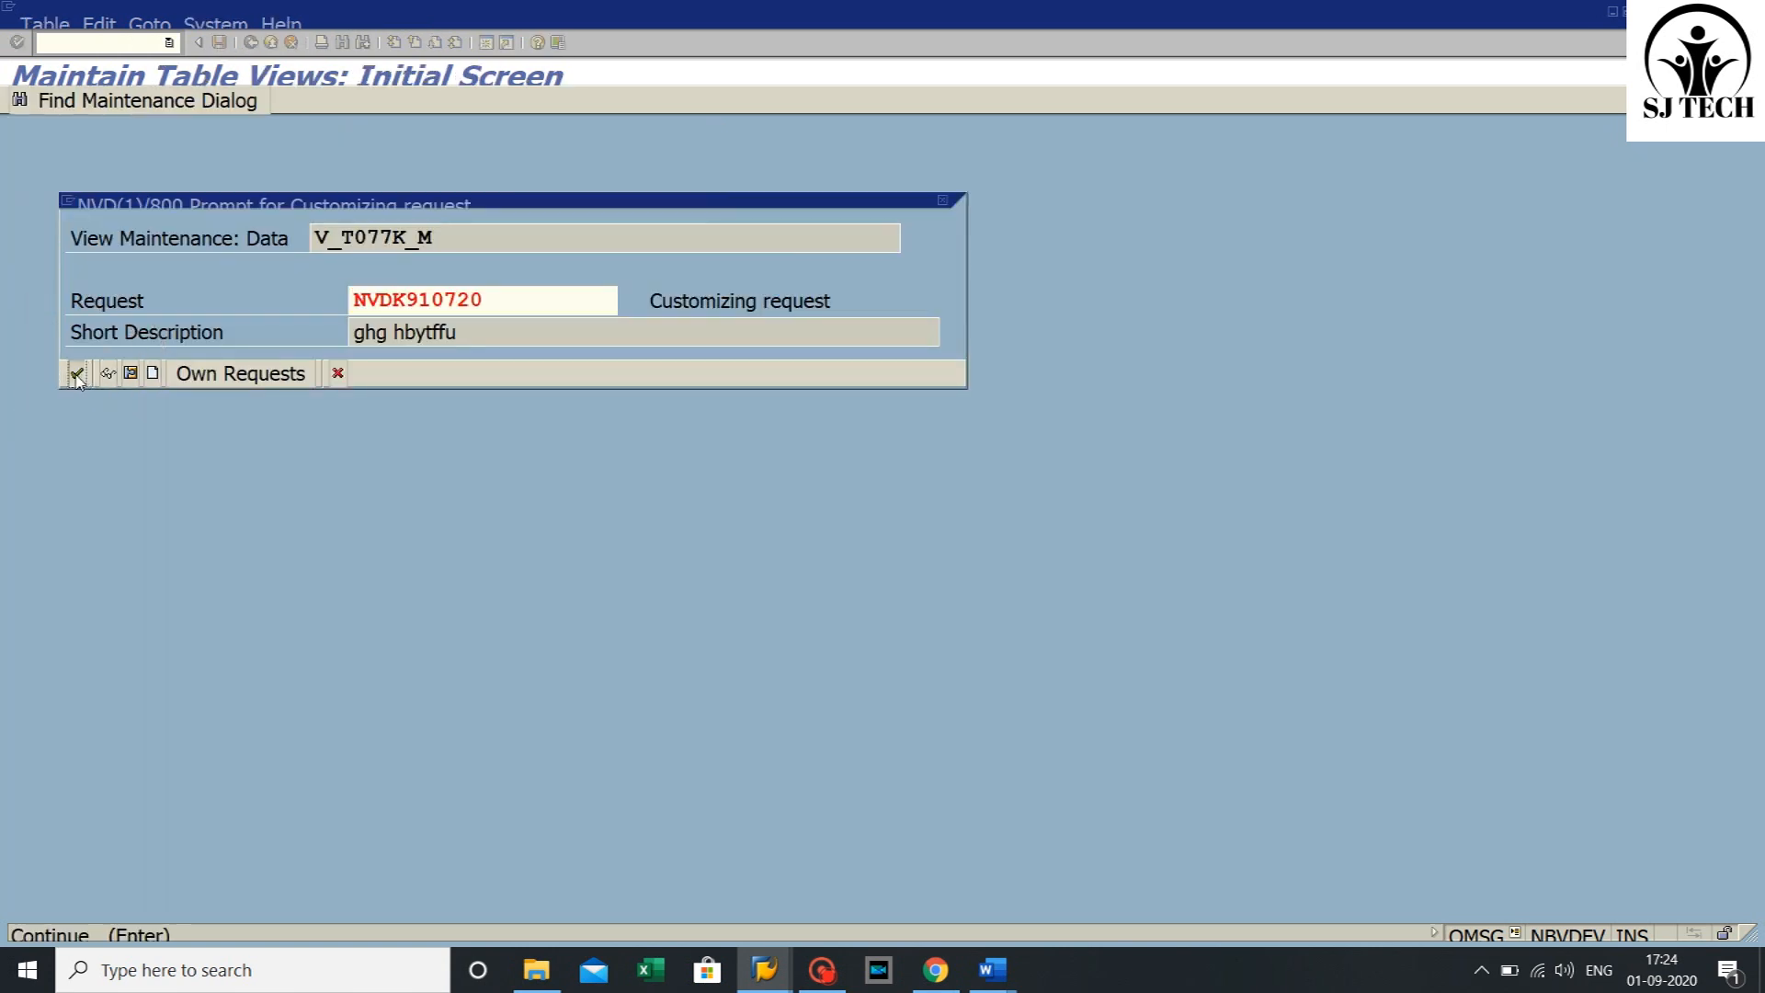
- In the account group's Purchasing Data field status, make Purchase order currency a required entry and save
double_click(89, 458)
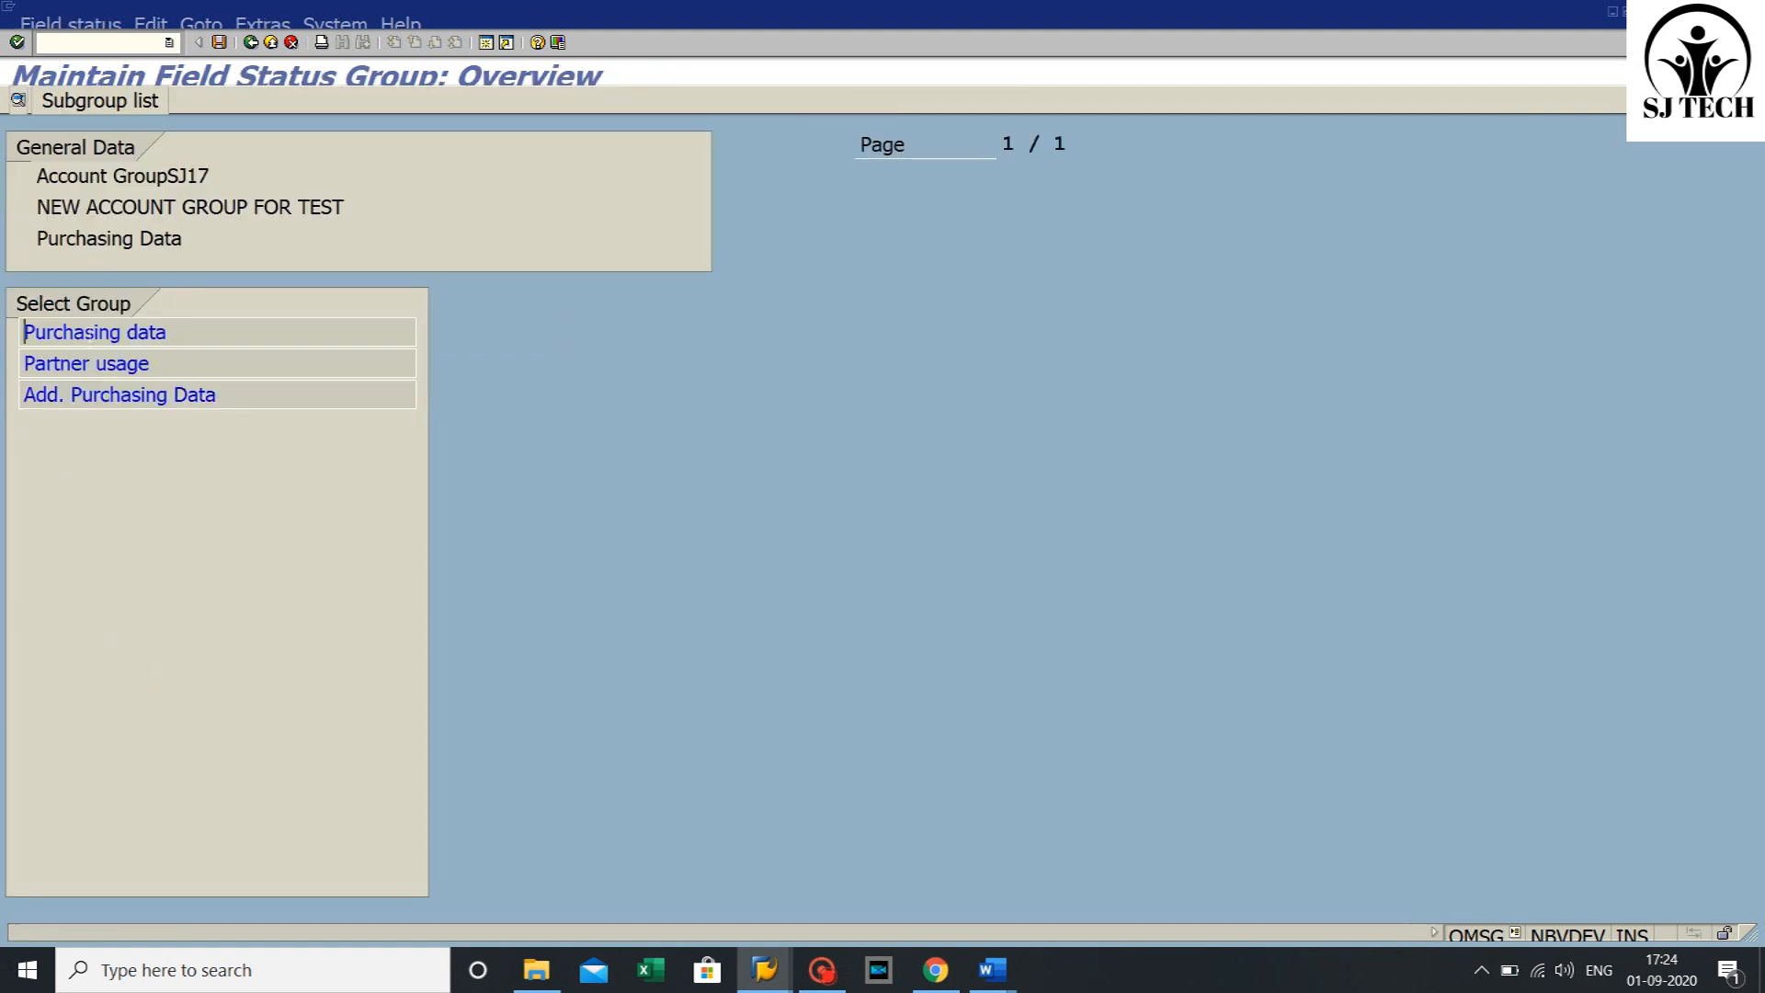
double_click(87, 332)
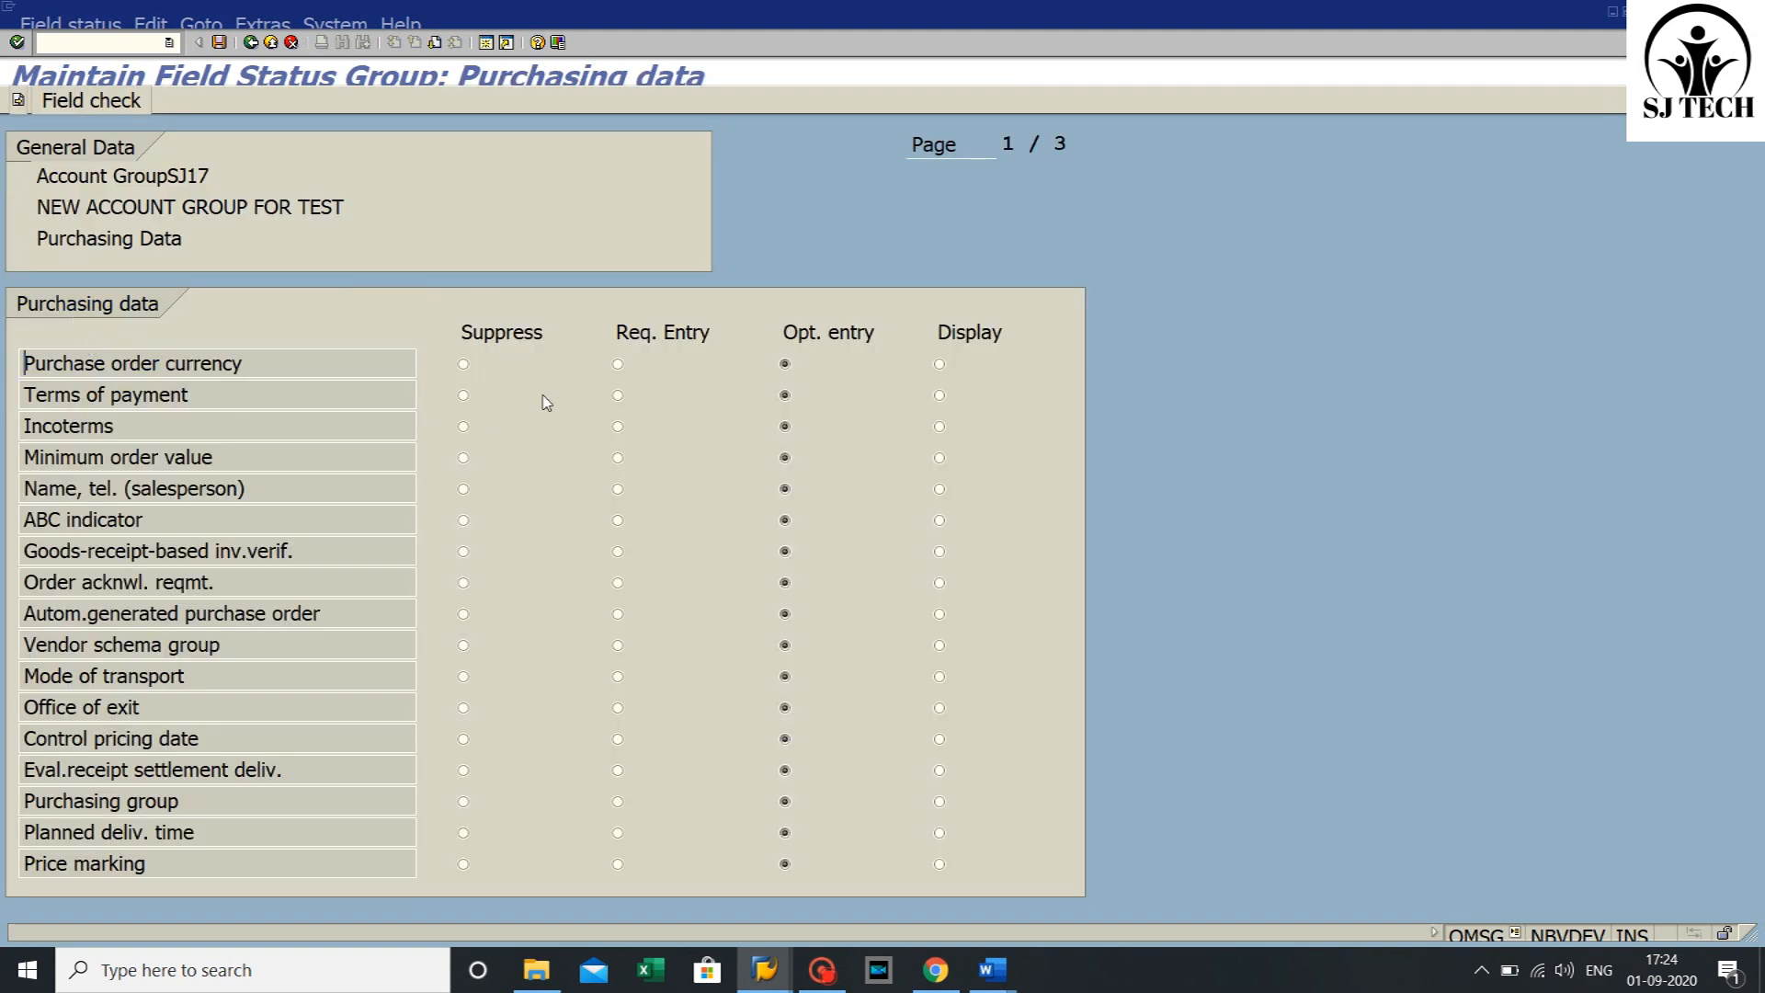
click(617, 364)
click(221, 44)
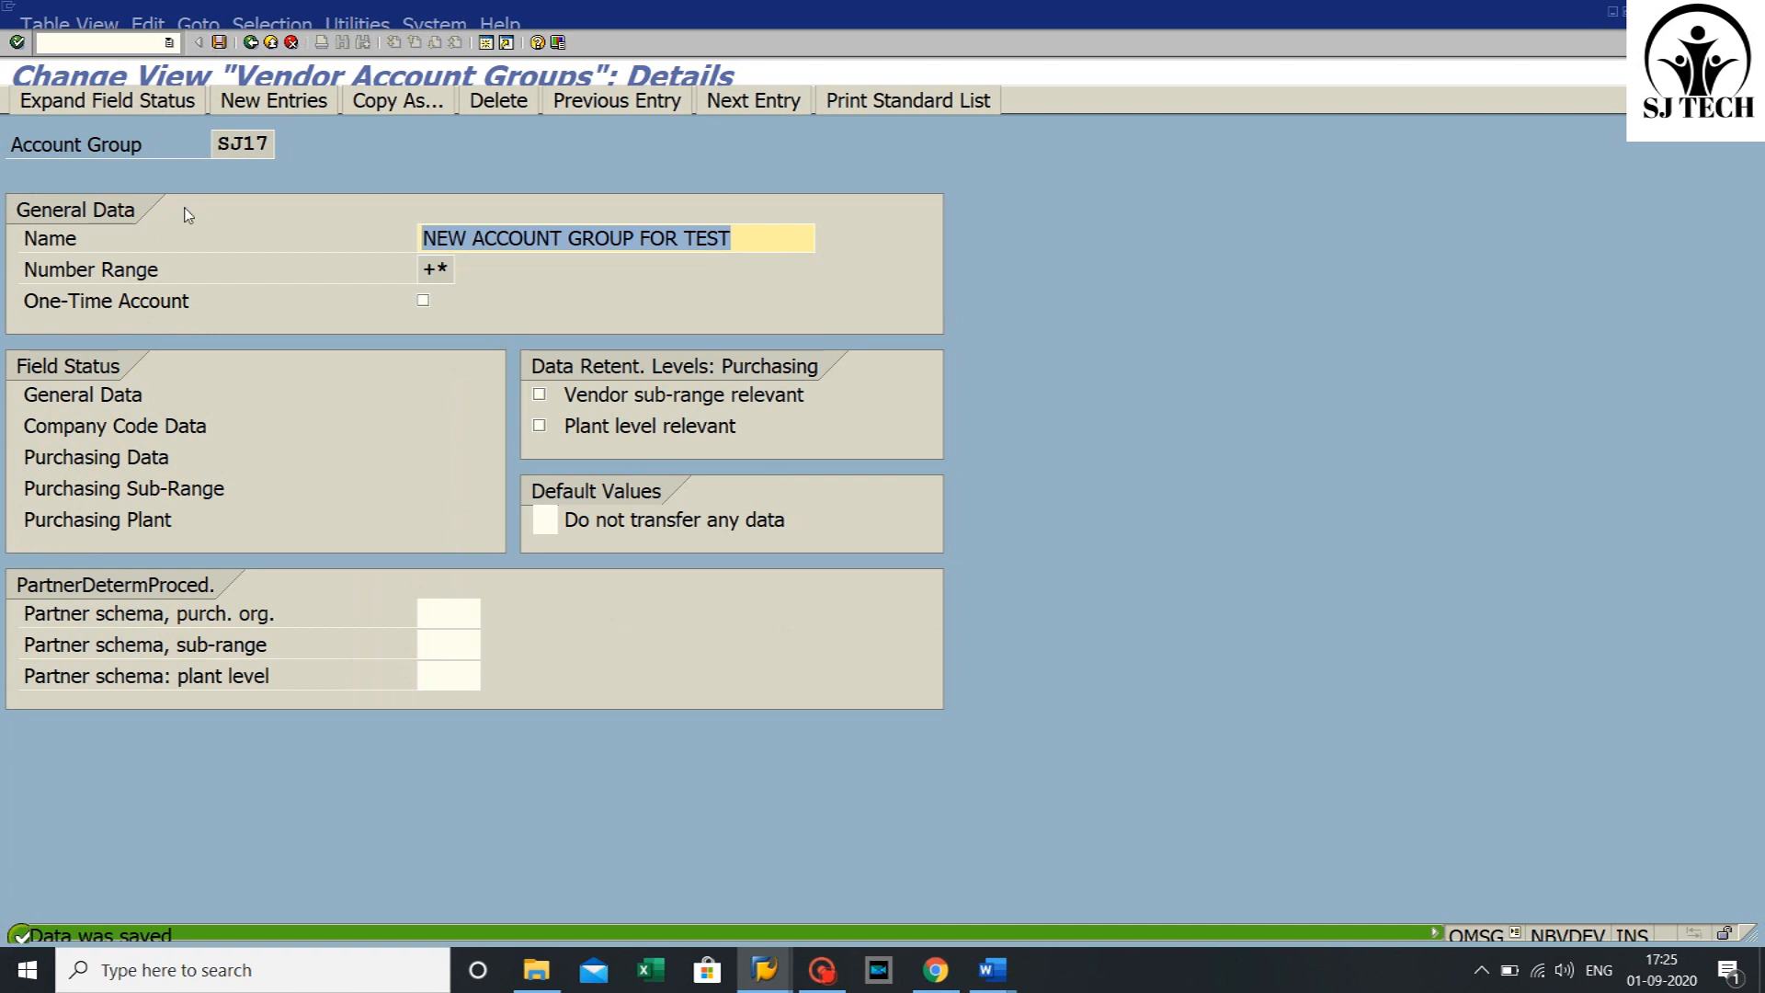
- Leave customizing and start the XK01 Create Vendor transaction, continuing past the initial screen to the vendor address
click(249, 43)
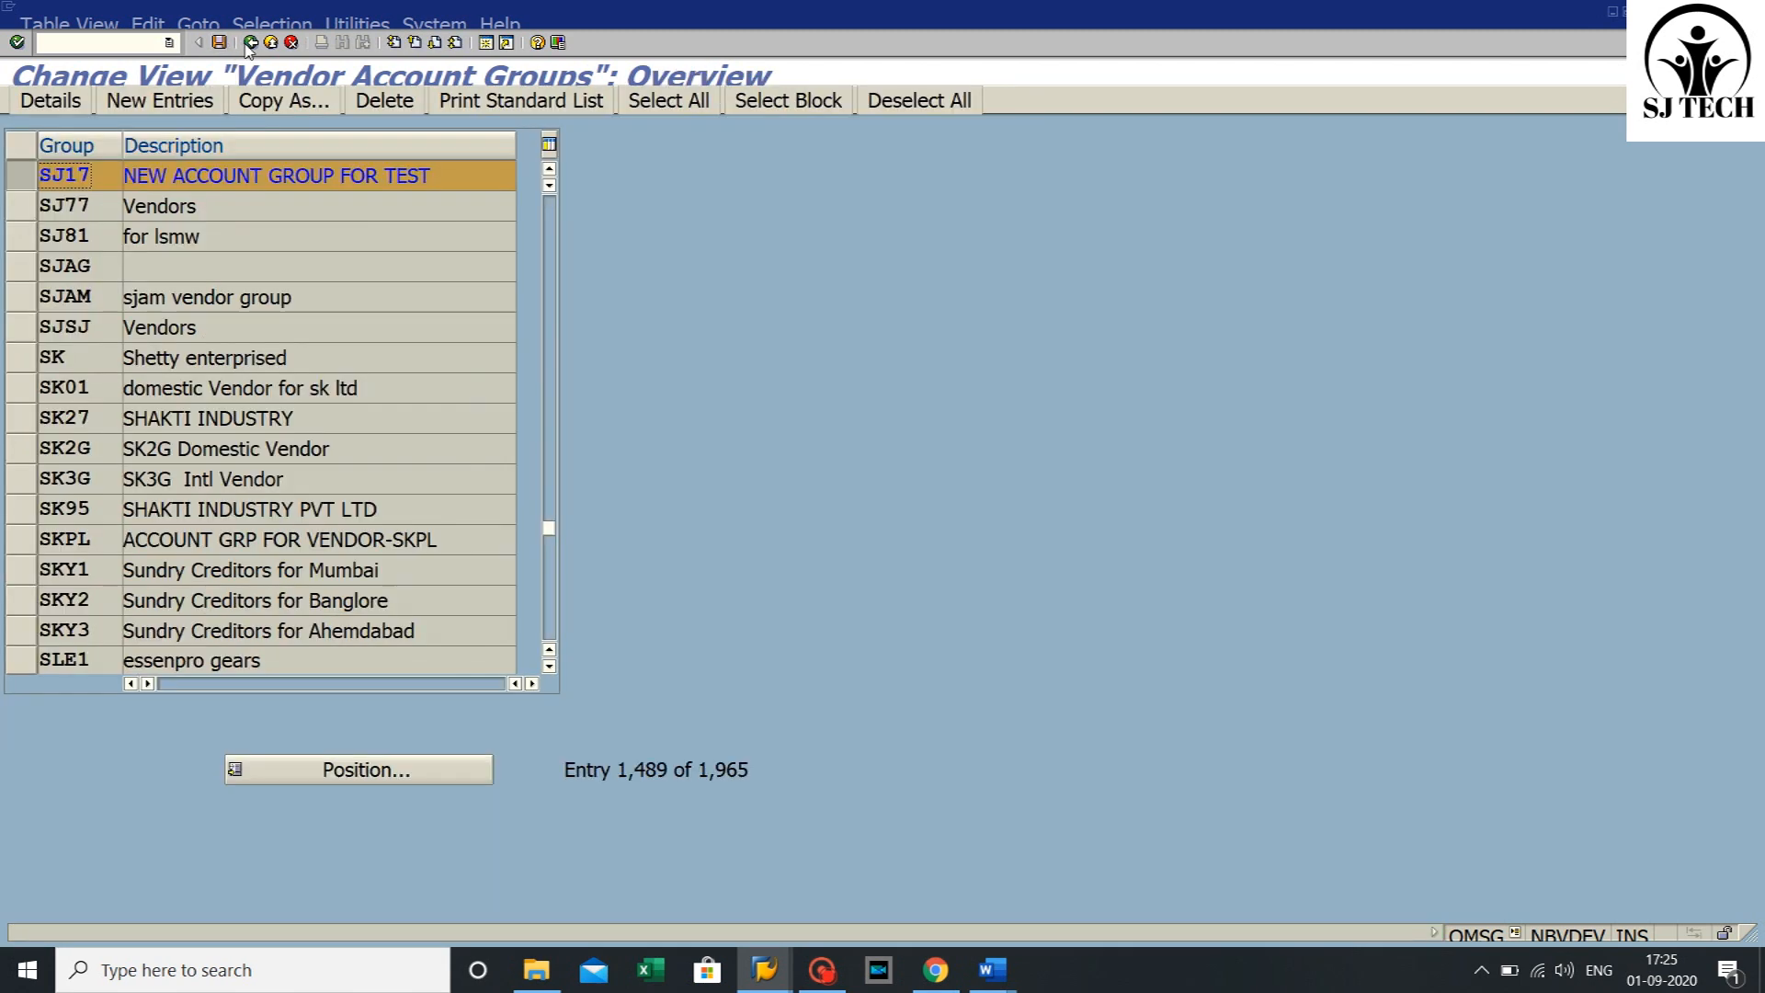
click(250, 43)
click(249, 43)
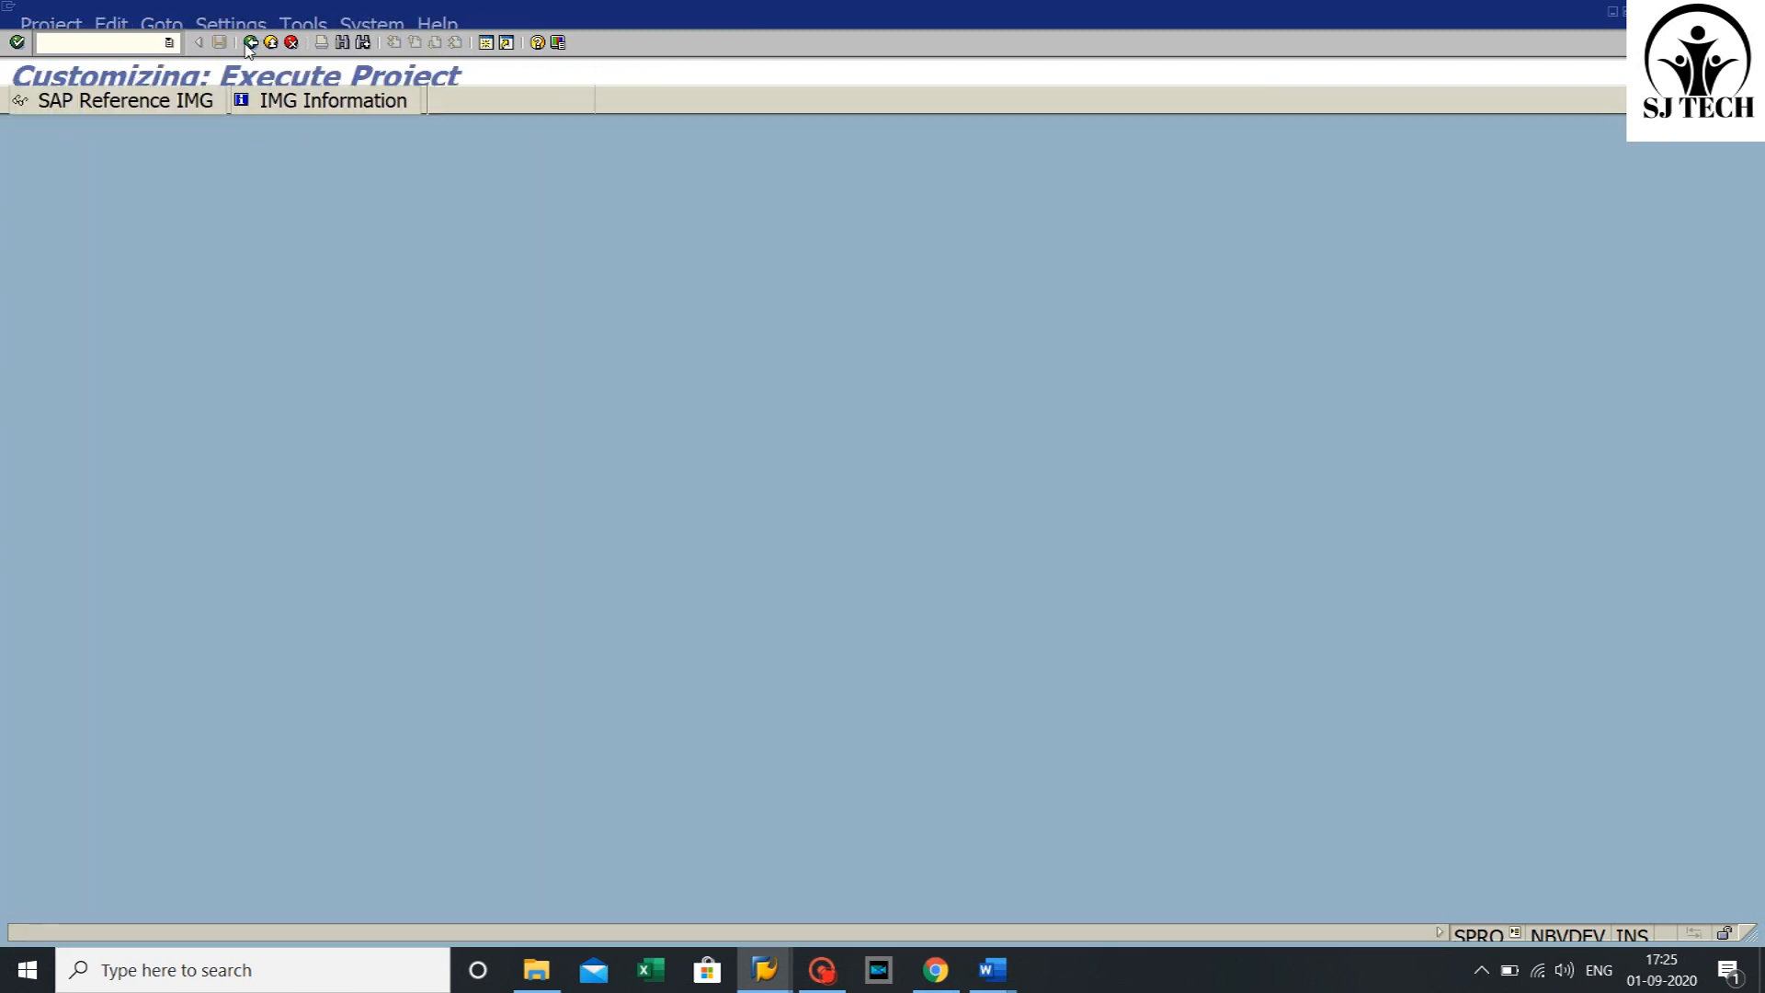
click(249, 43)
click(170, 42)
click(138, 69)
click(18, 43)
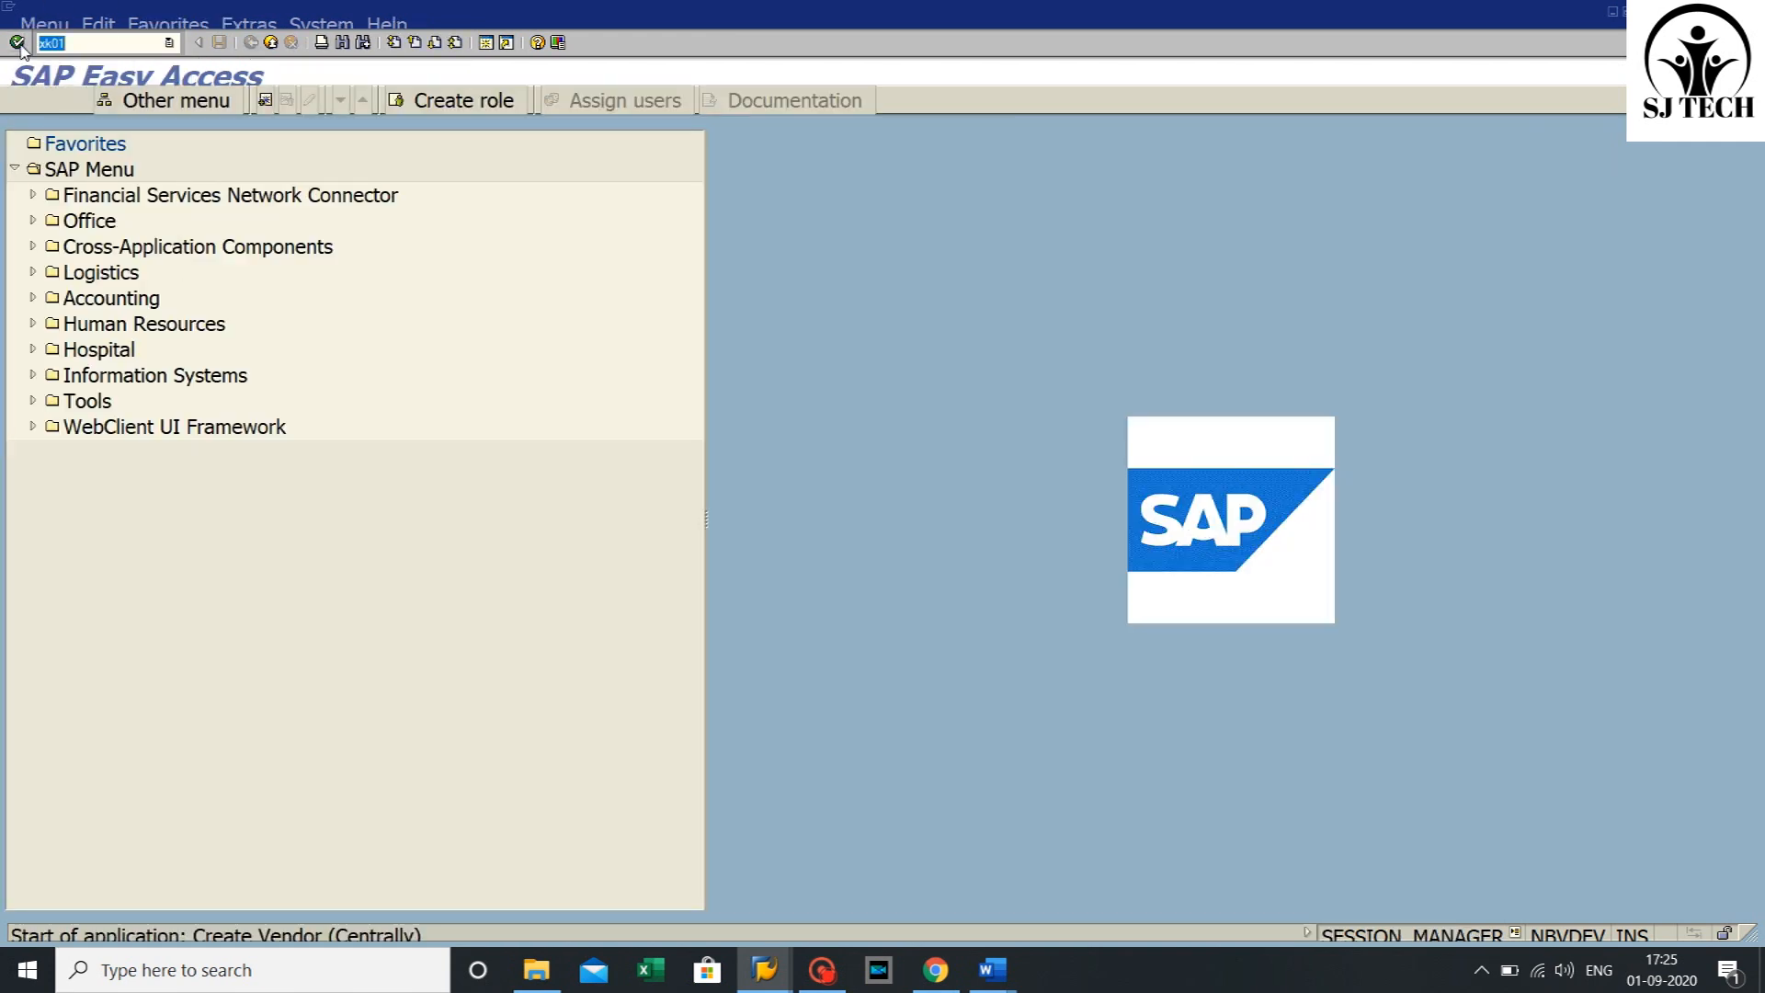
key(Return)
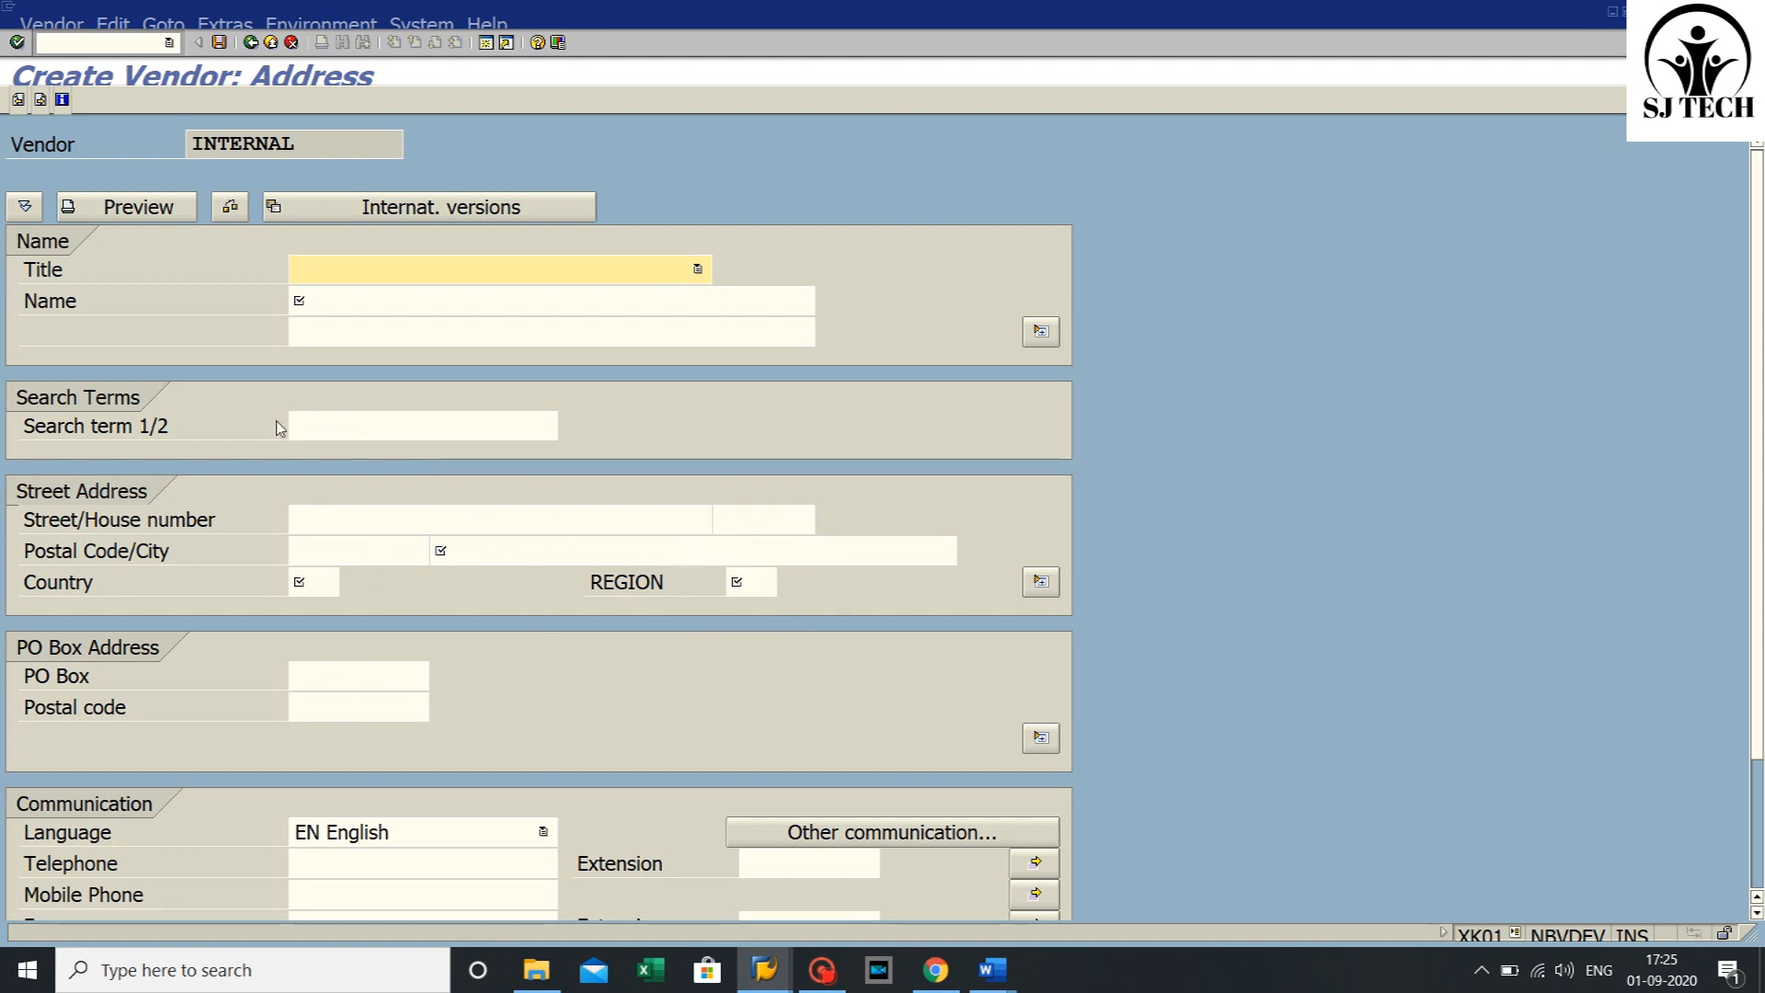
- Fill in the vendor's address with name SJ & SJ BROTHERS 2, the postal code and city, region MH and country IN
click(549, 300)
text(SJ & SJ BROTHERS 2)
click(358, 551)
text(423105)
click(555, 551)
click(555, 580)
click(749, 582)
click(746, 607)
click(314, 582)
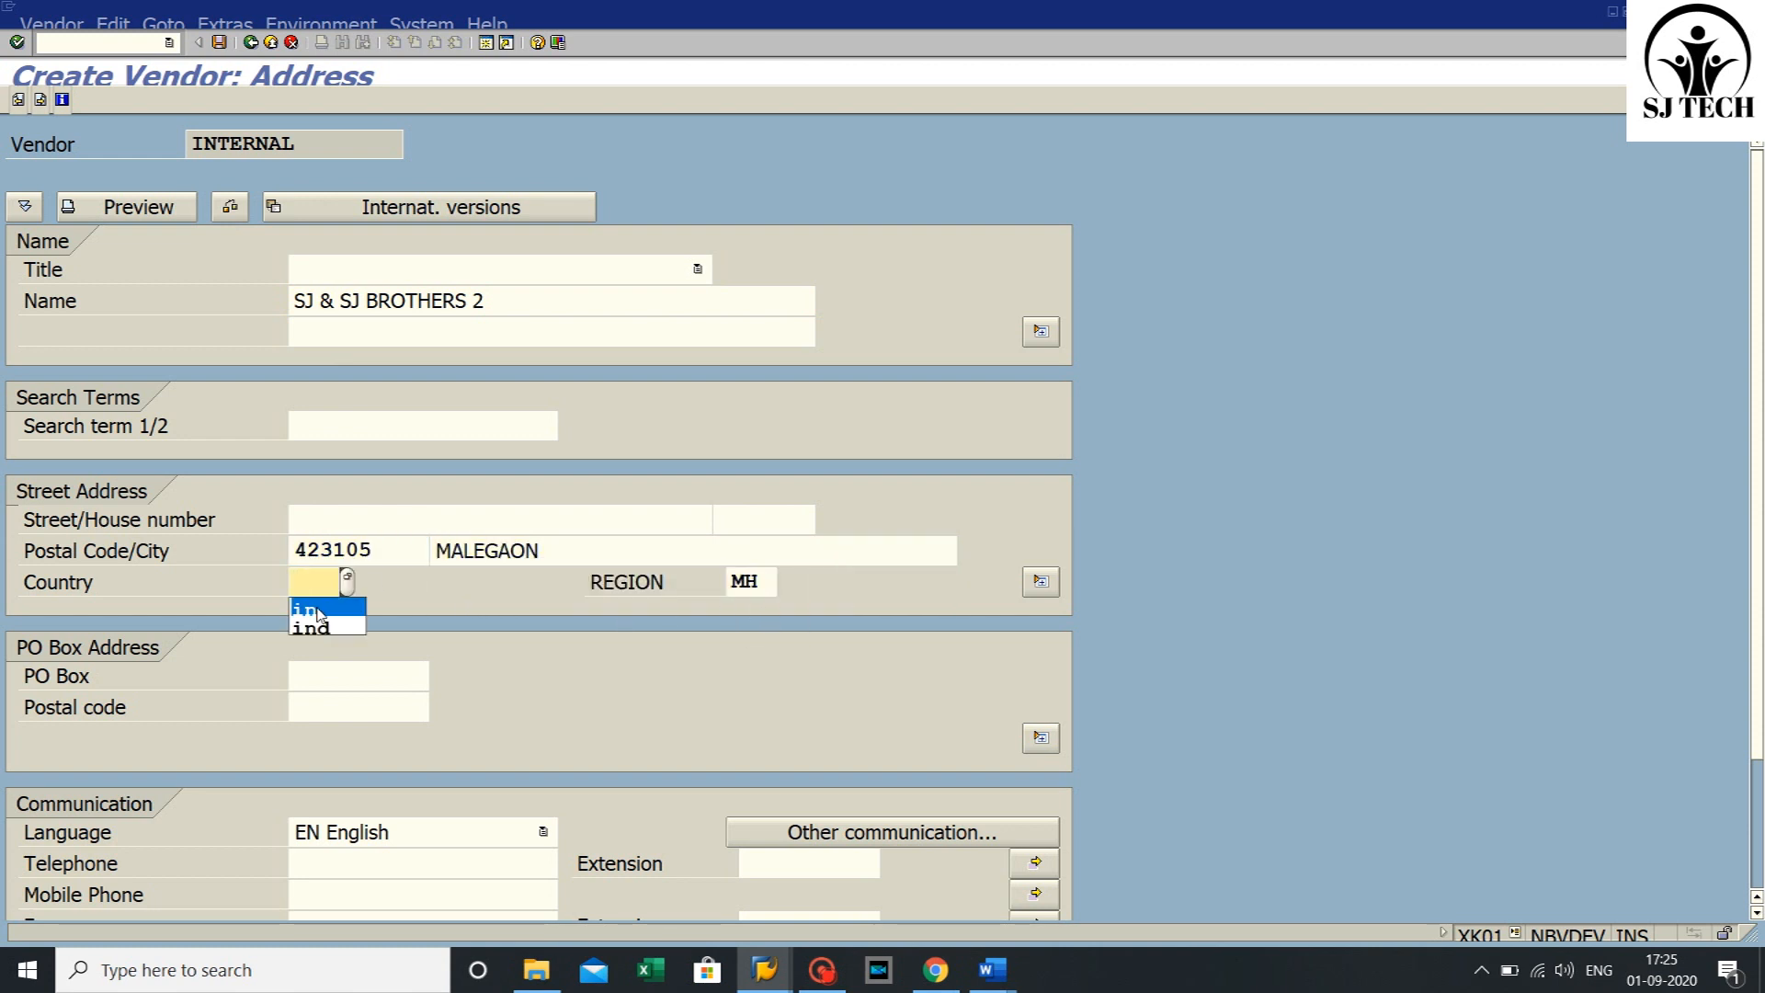
click(310, 608)
- Continue through the vendor's general data screens, enter reconciliation account 31000 in the accounting information, and go on past payment transactions
click(41, 100)
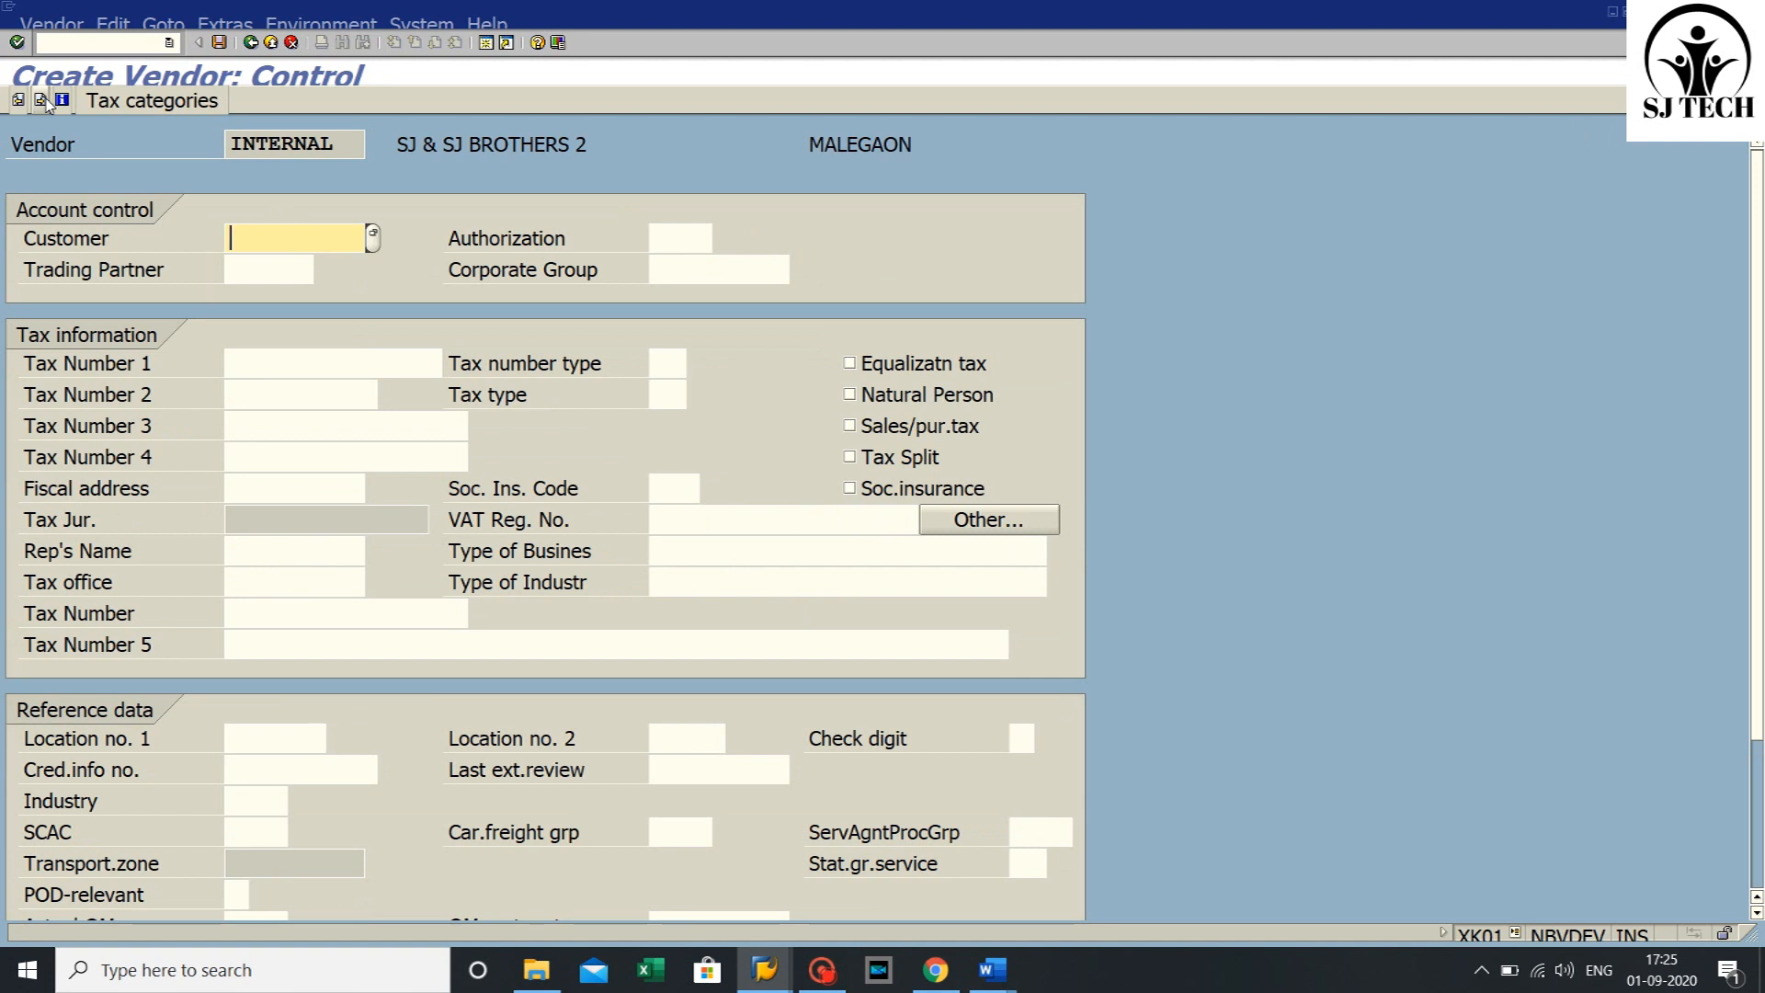
click(42, 99)
click(42, 100)
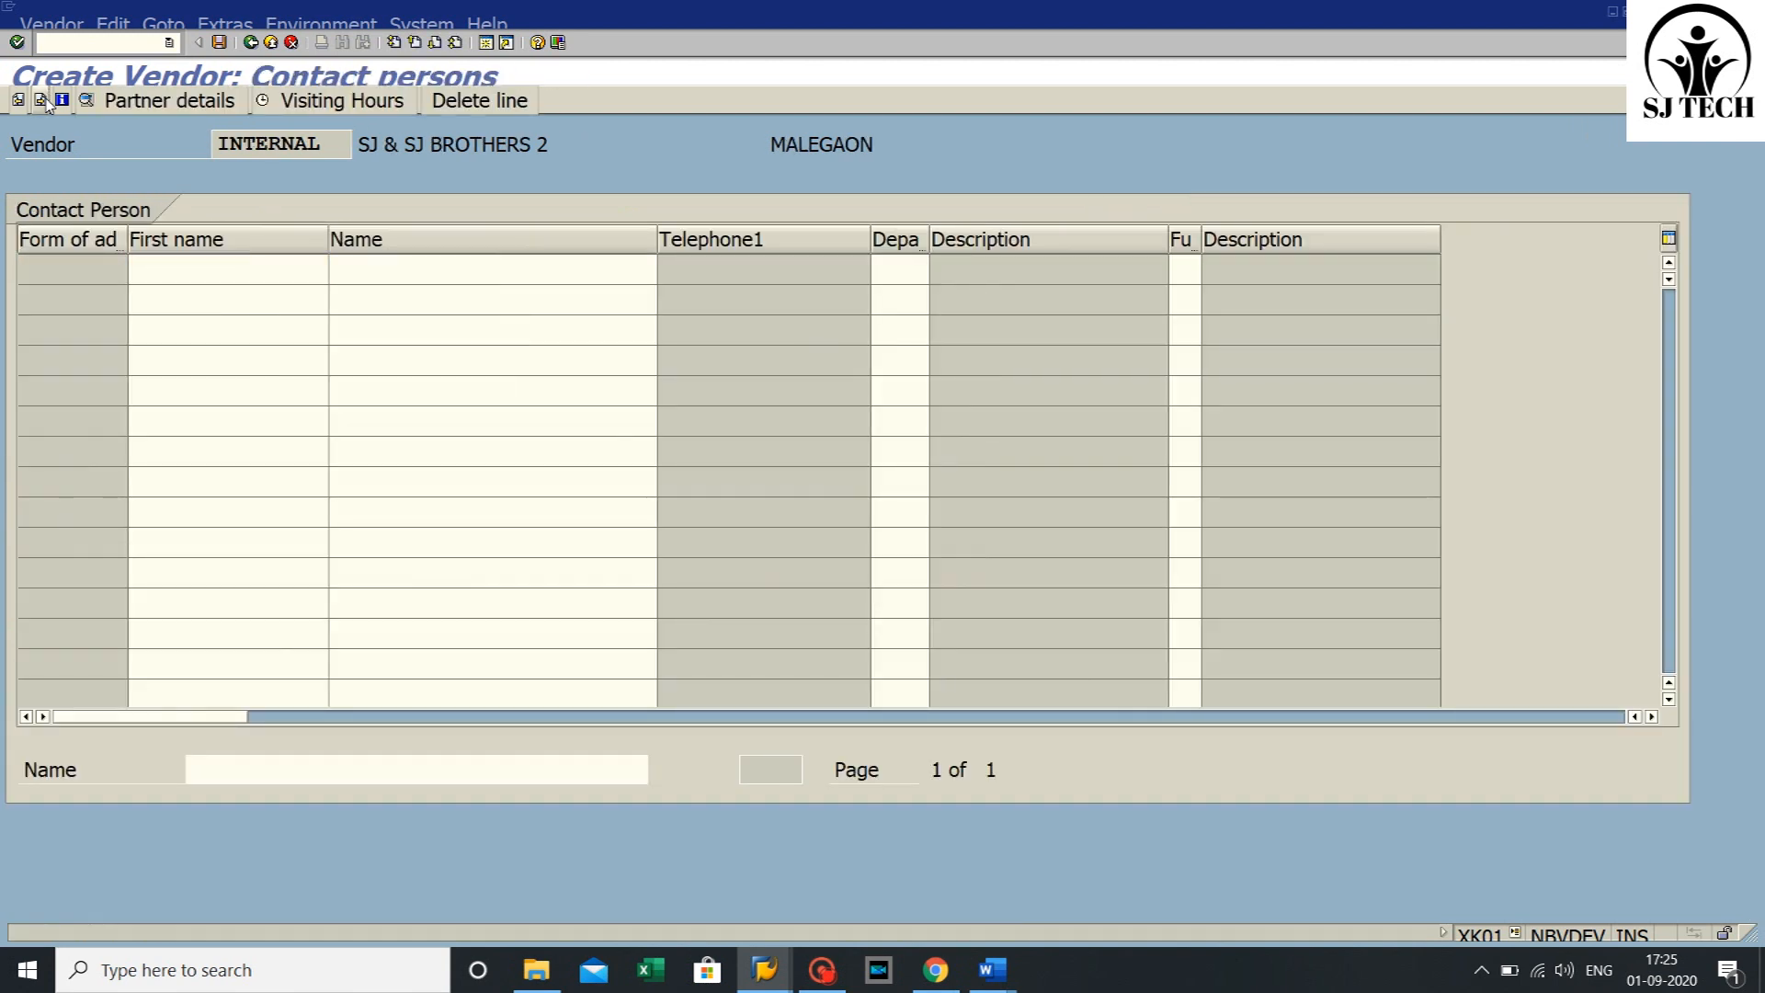
text(31000)
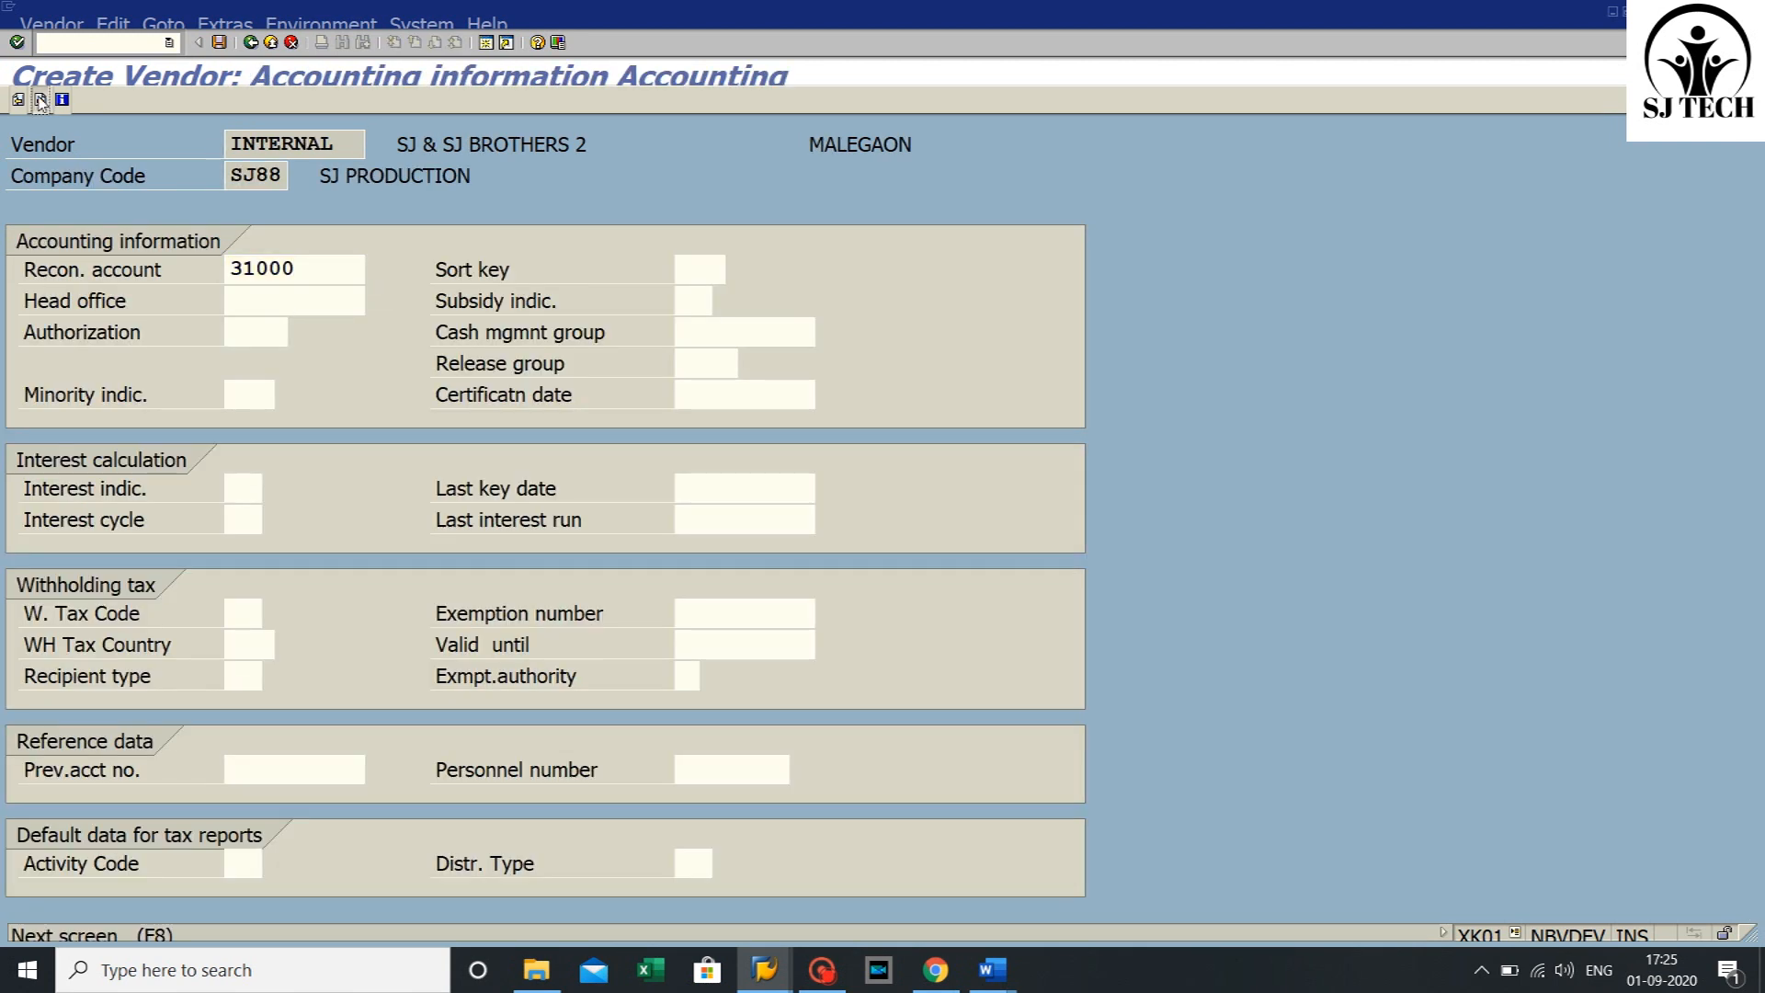
click(41, 100)
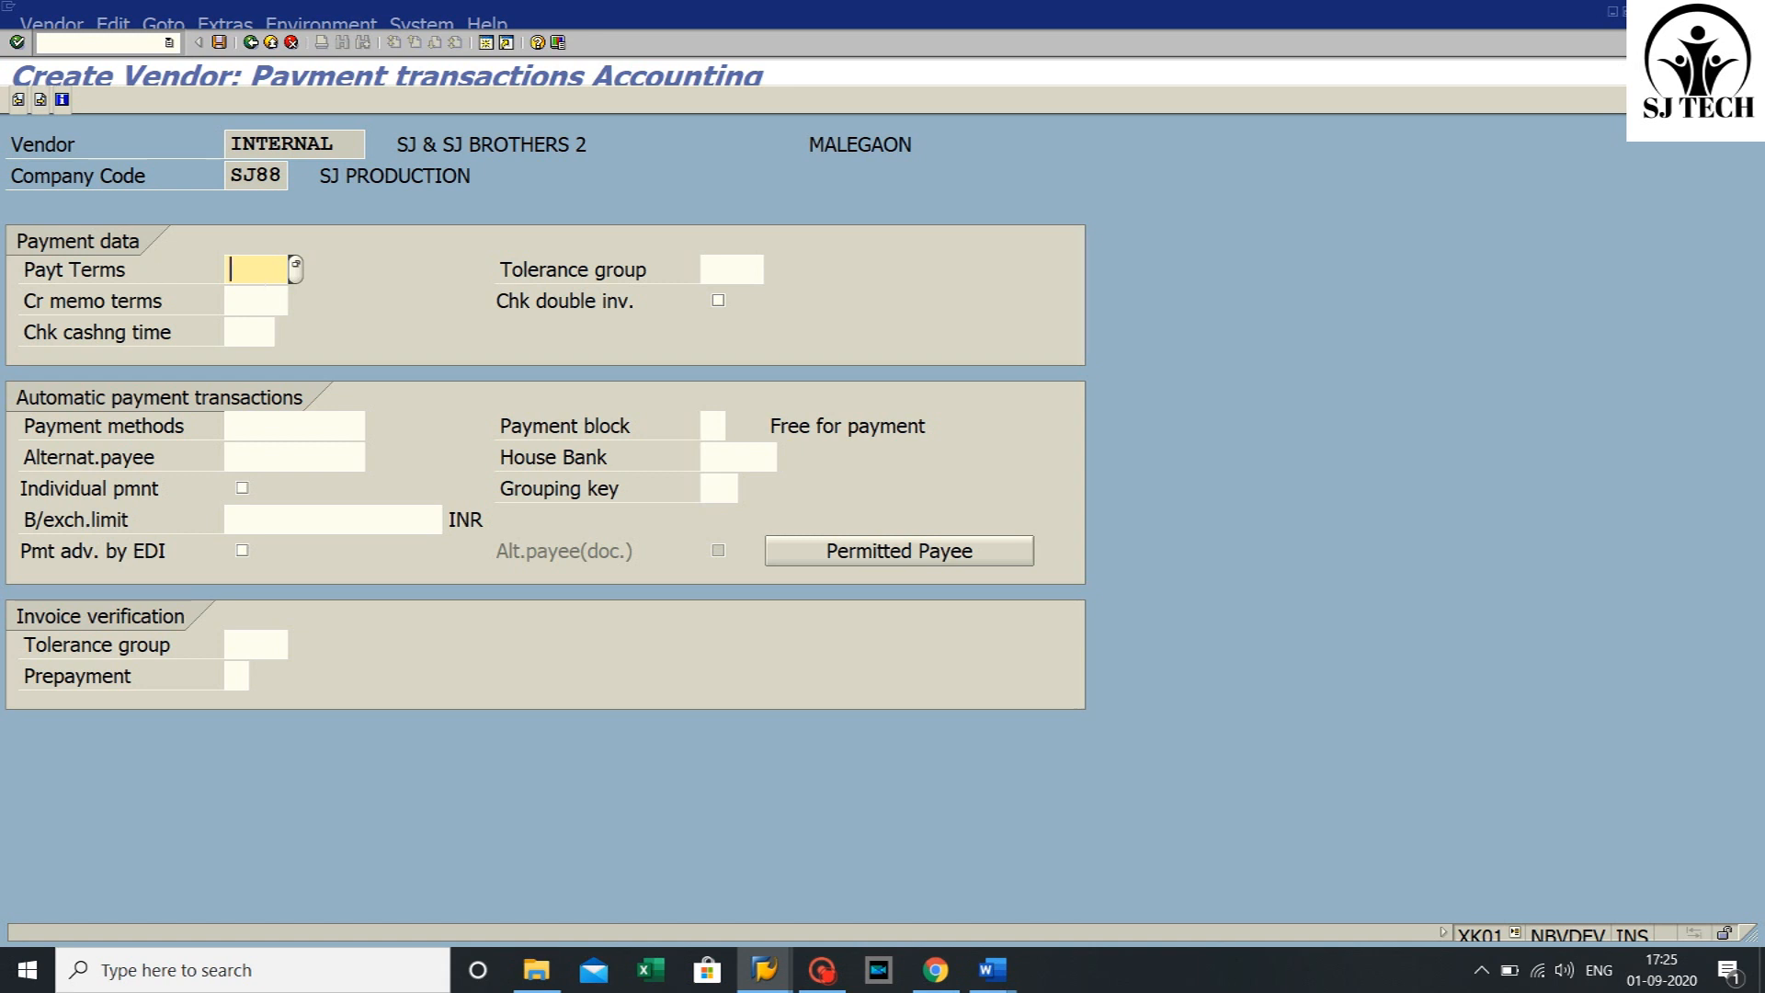
click(40, 100)
click(40, 100)
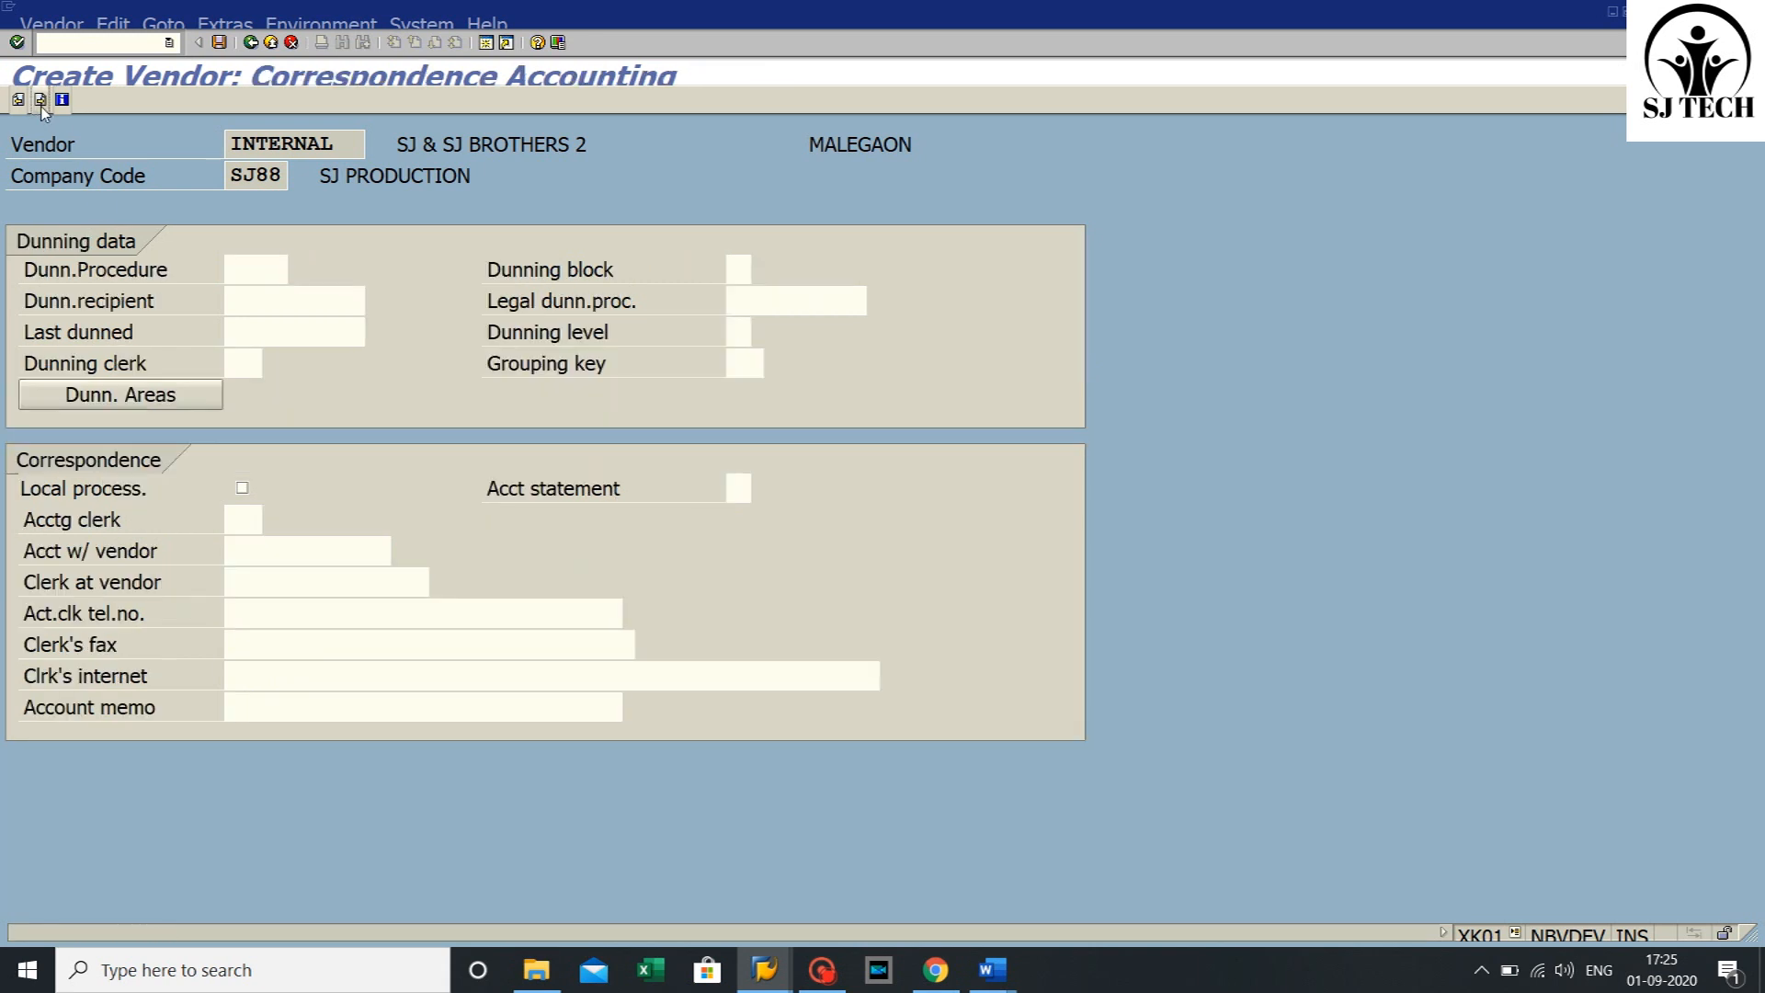
- In the vendor's purchasing data, set the order currency to RUPEE and choose payment terms 0001
click(320, 300)
click(127, 274)
click(129, 309)
click(317, 271)
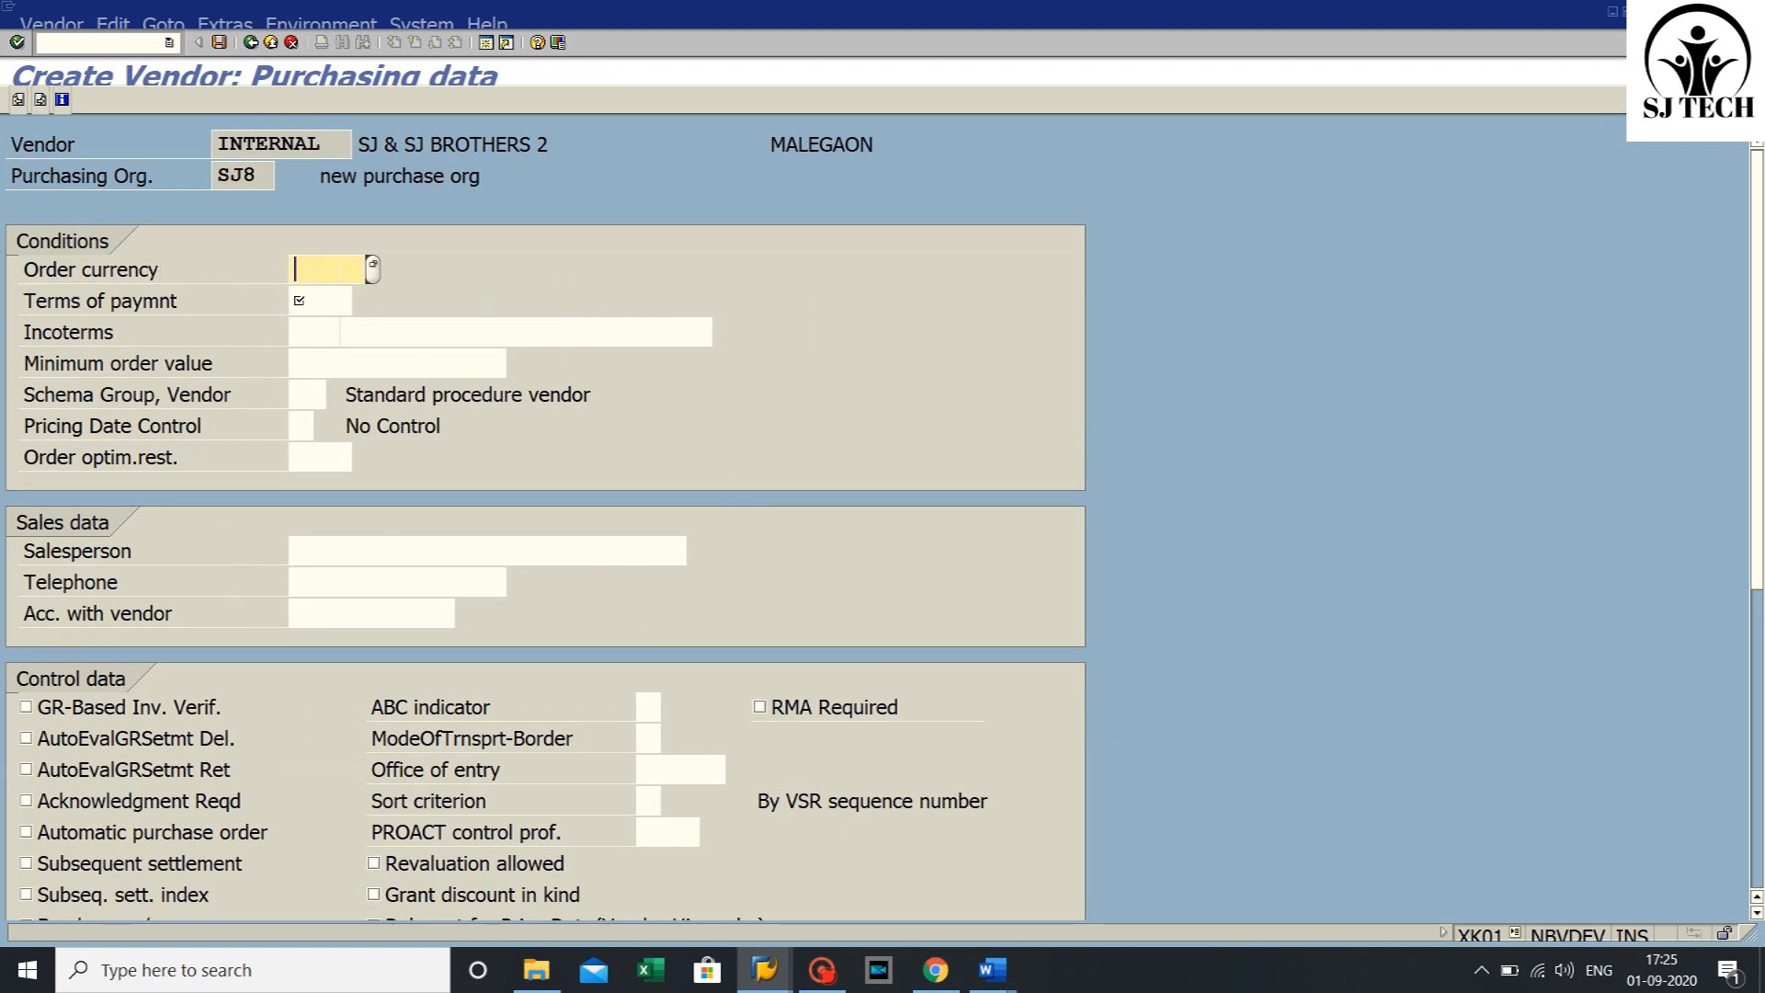
click(332, 300)
click(332, 301)
click(360, 303)
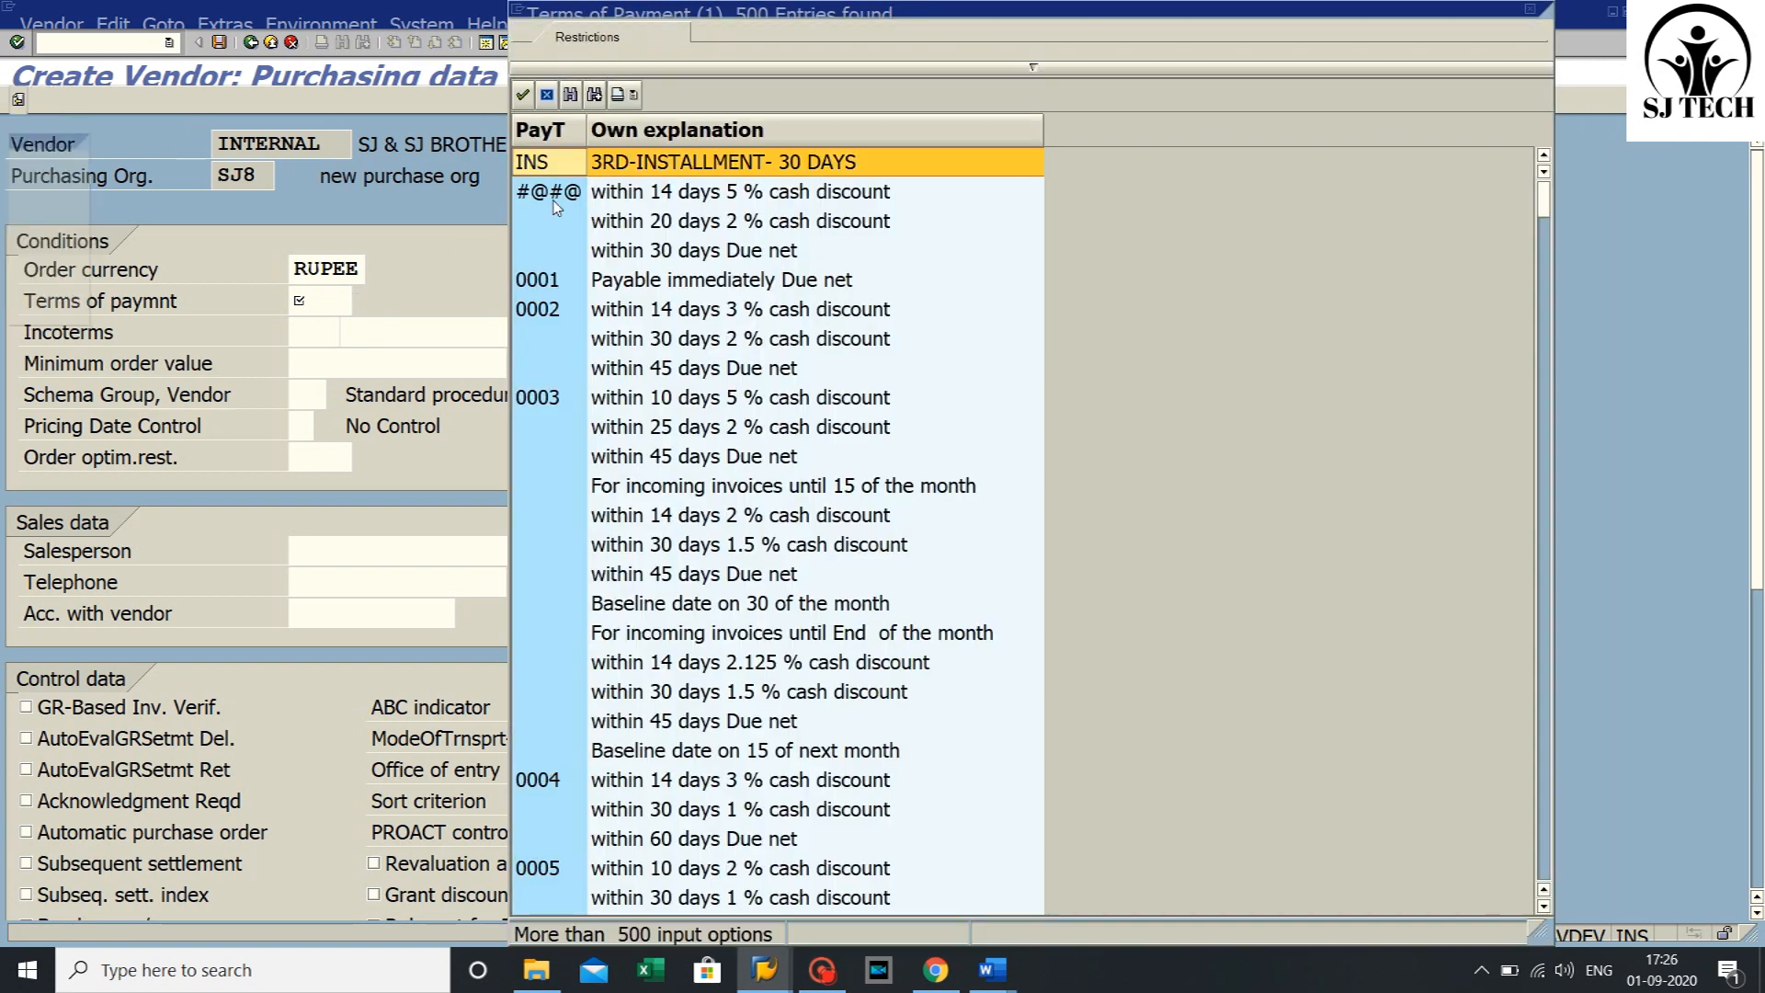
click(543, 281)
click(542, 280)
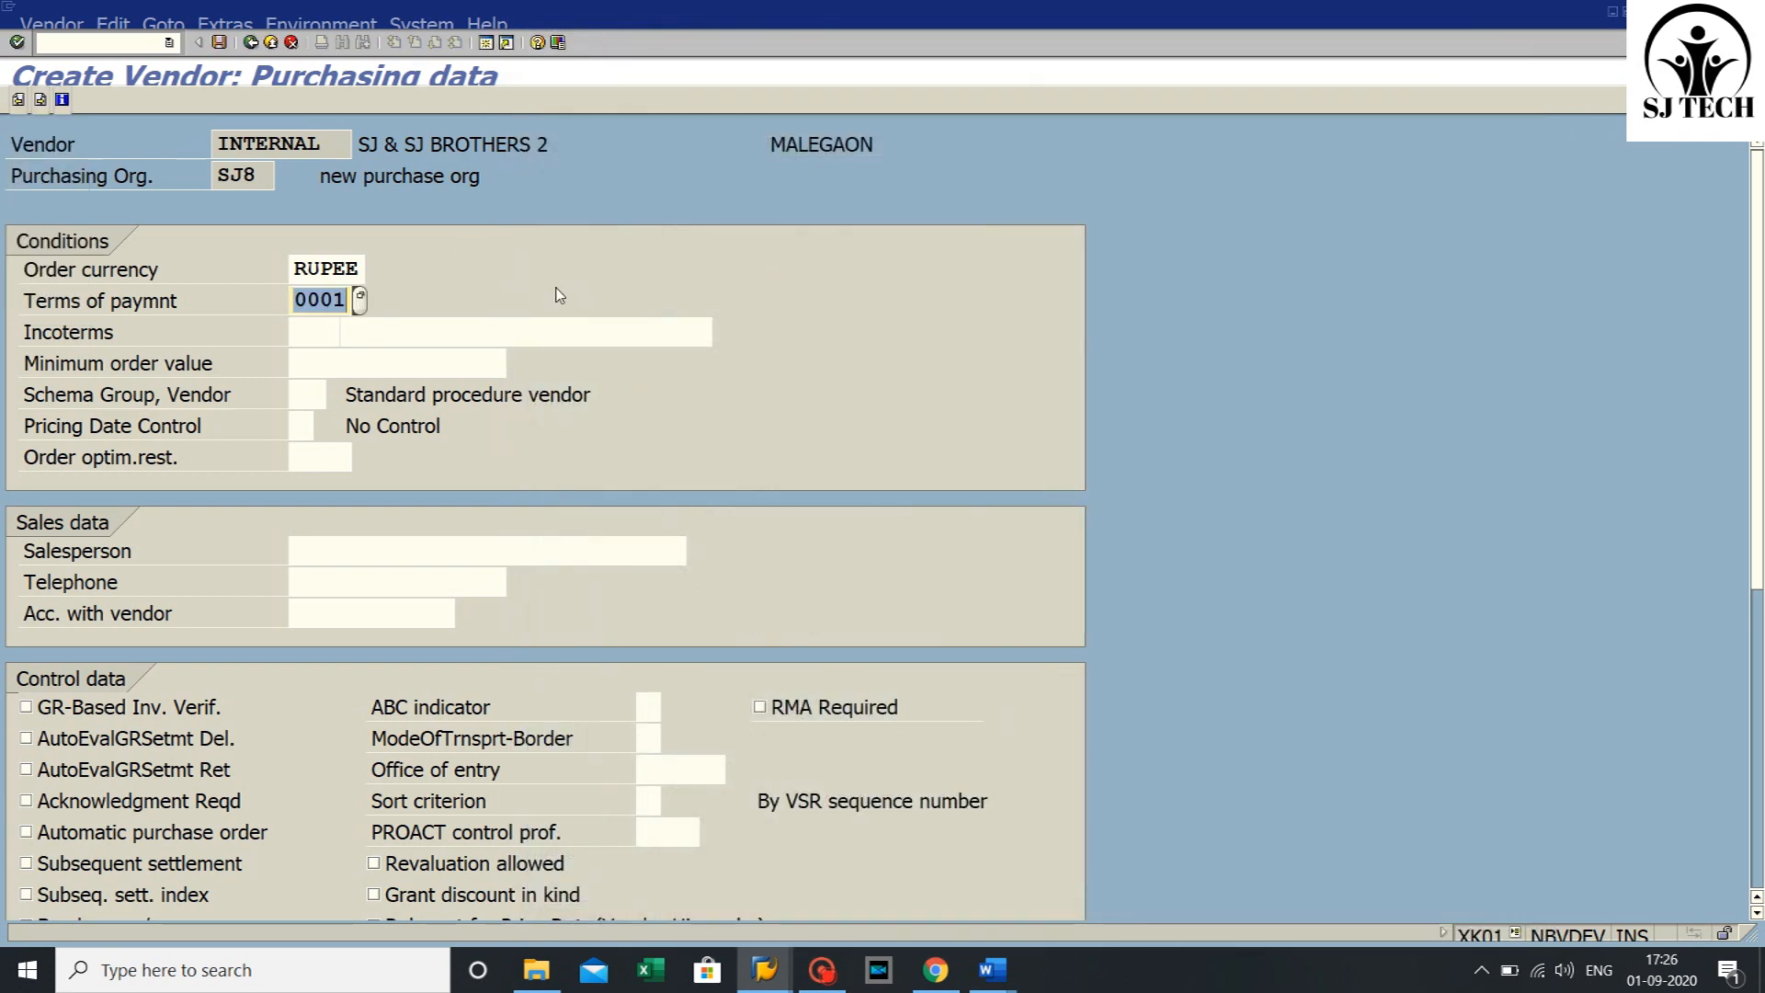
- Save the new vendor and confirm the information message
click(219, 42)
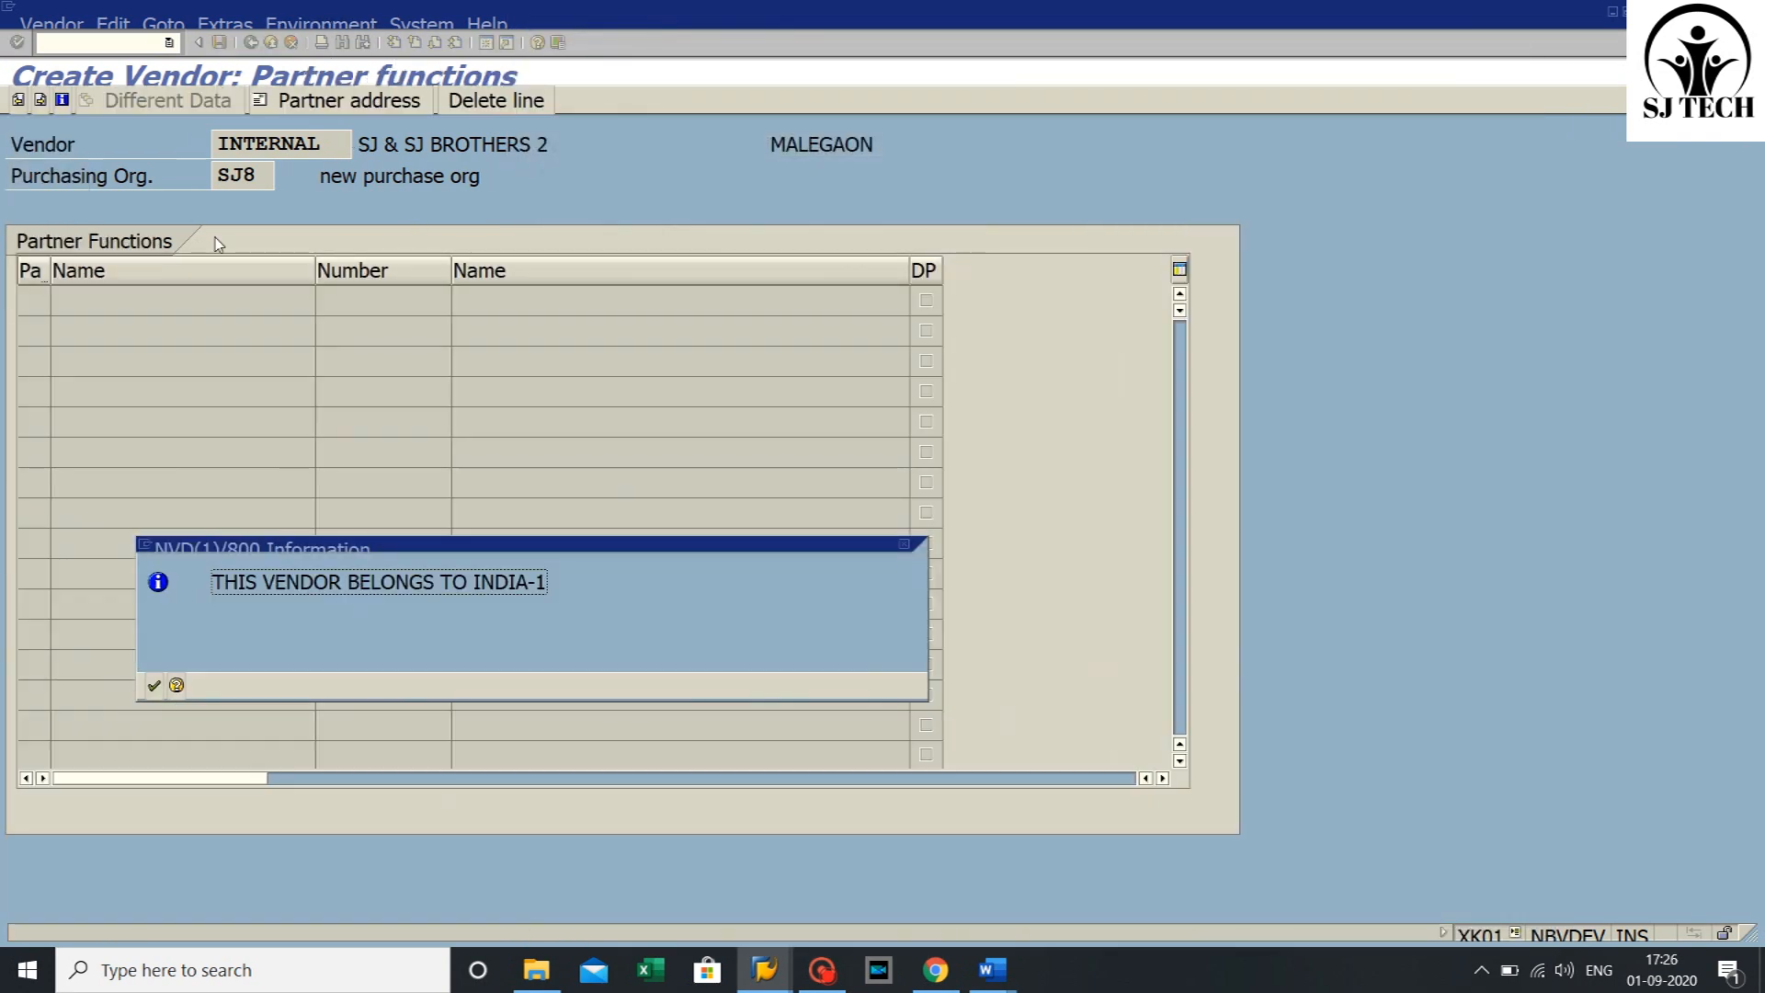
click(156, 687)
click(154, 686)
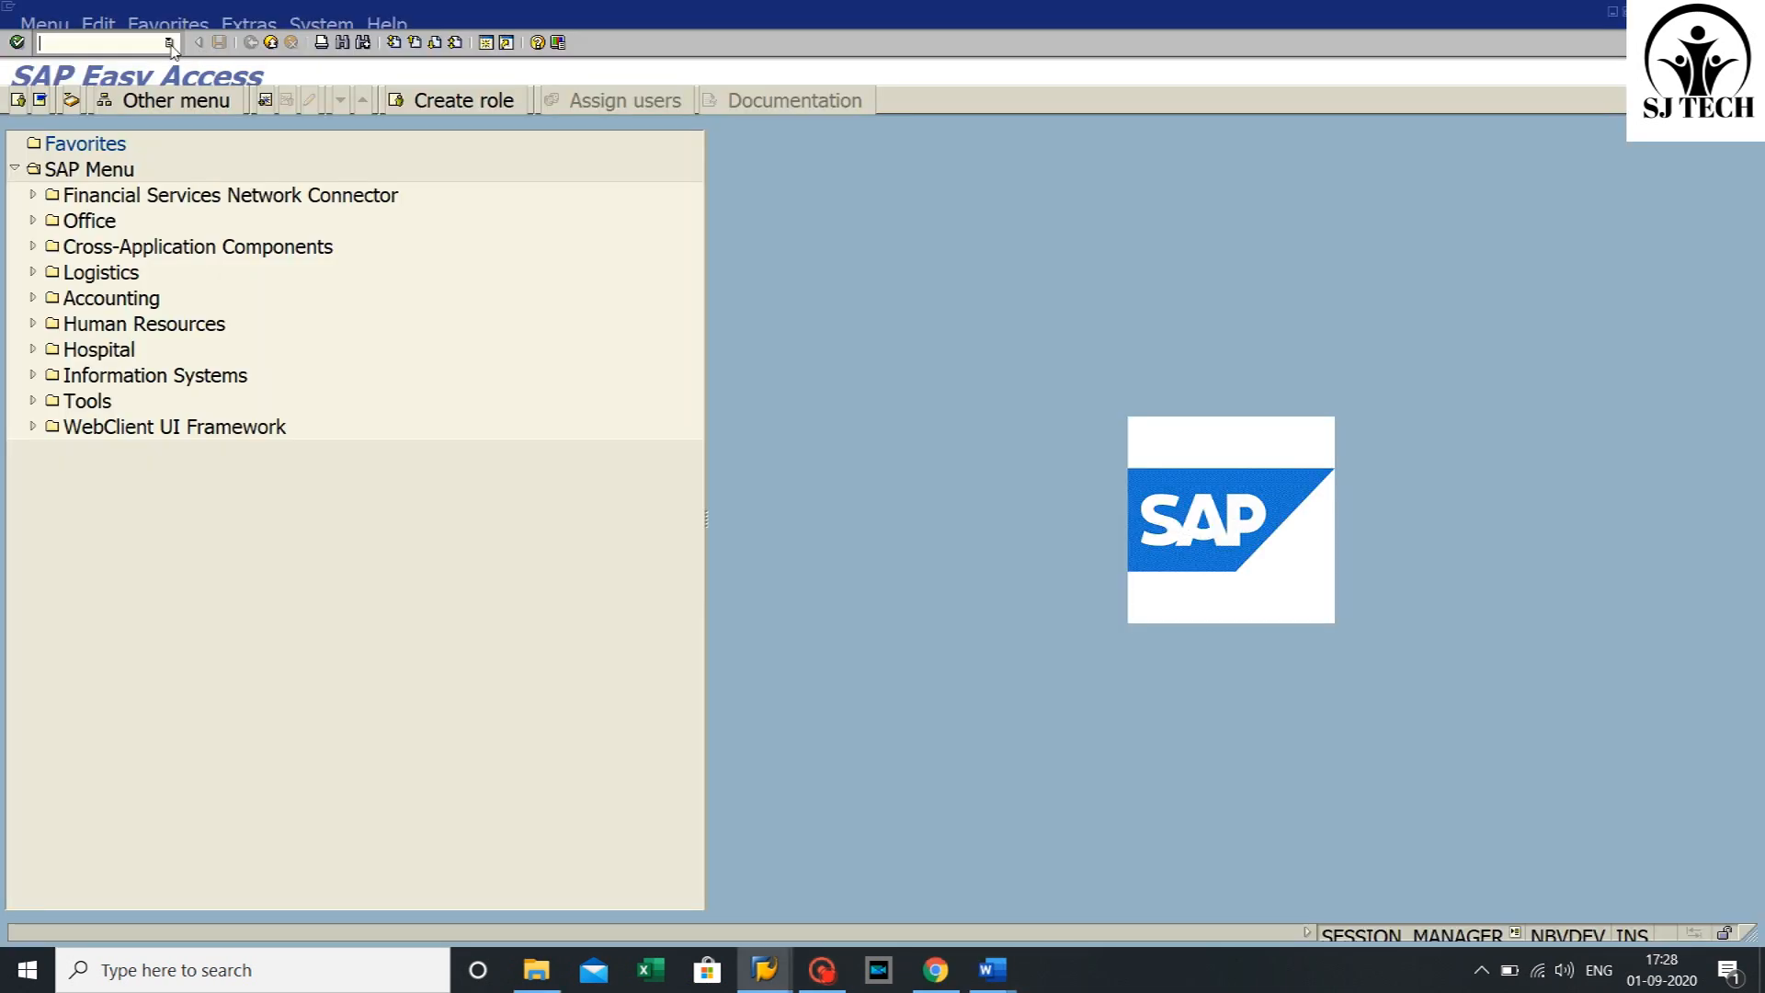
- Start the XK01 Create Vendor transaction again and continue past the initial screen to the address
click(169, 42)
click(111, 67)
key(Return)
key(Return)
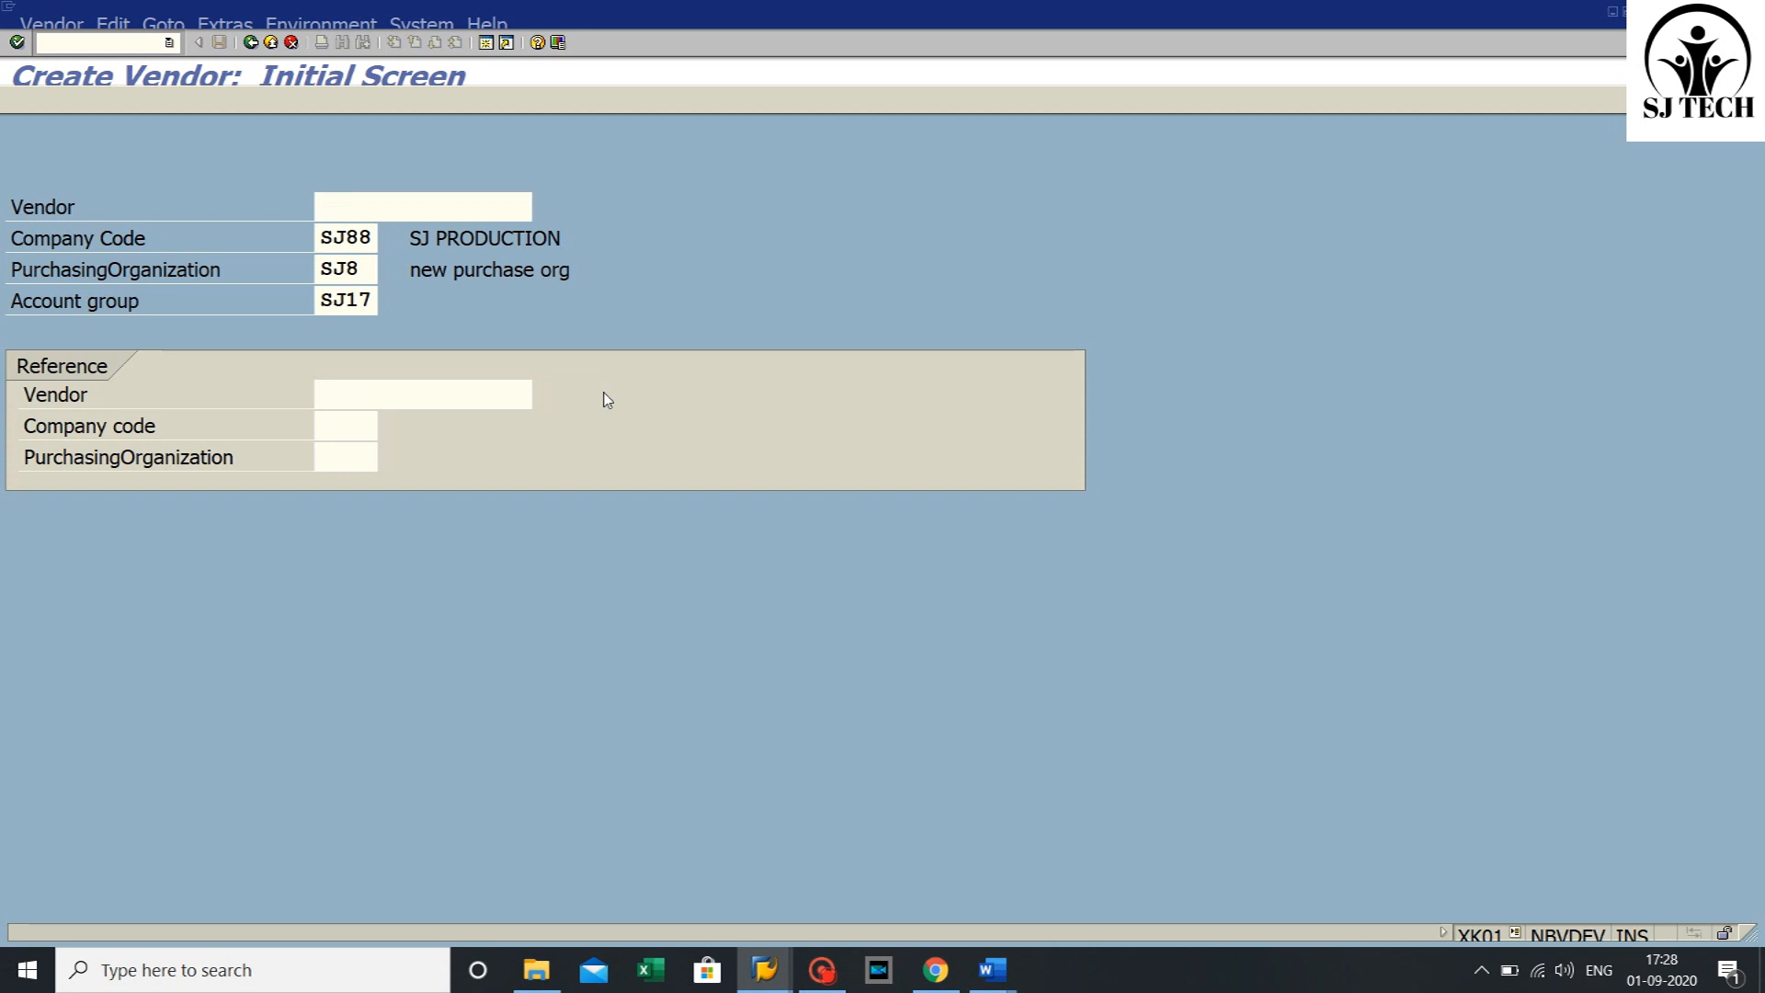
click(317, 271)
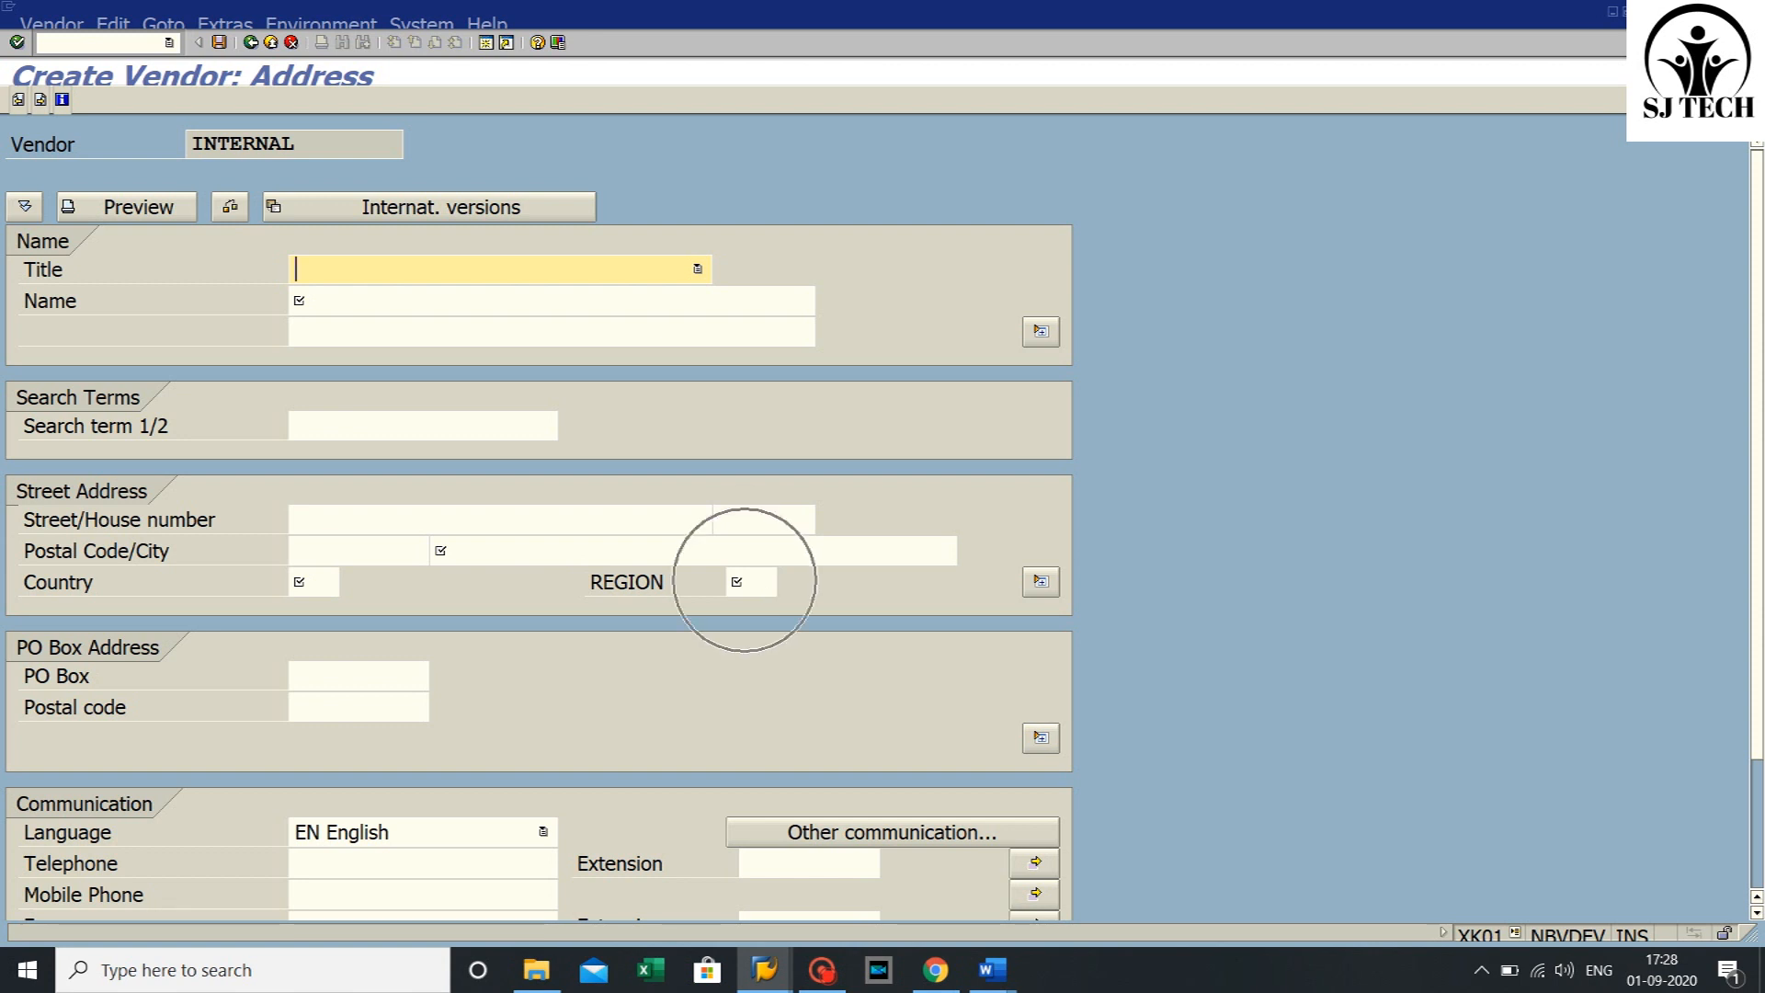
- Fill in the address with name SJ & SJ BROTHERS 2, country in, the postal code and city, and region MH
click(384, 294)
text(SJ & SJ BROTHERS 2)
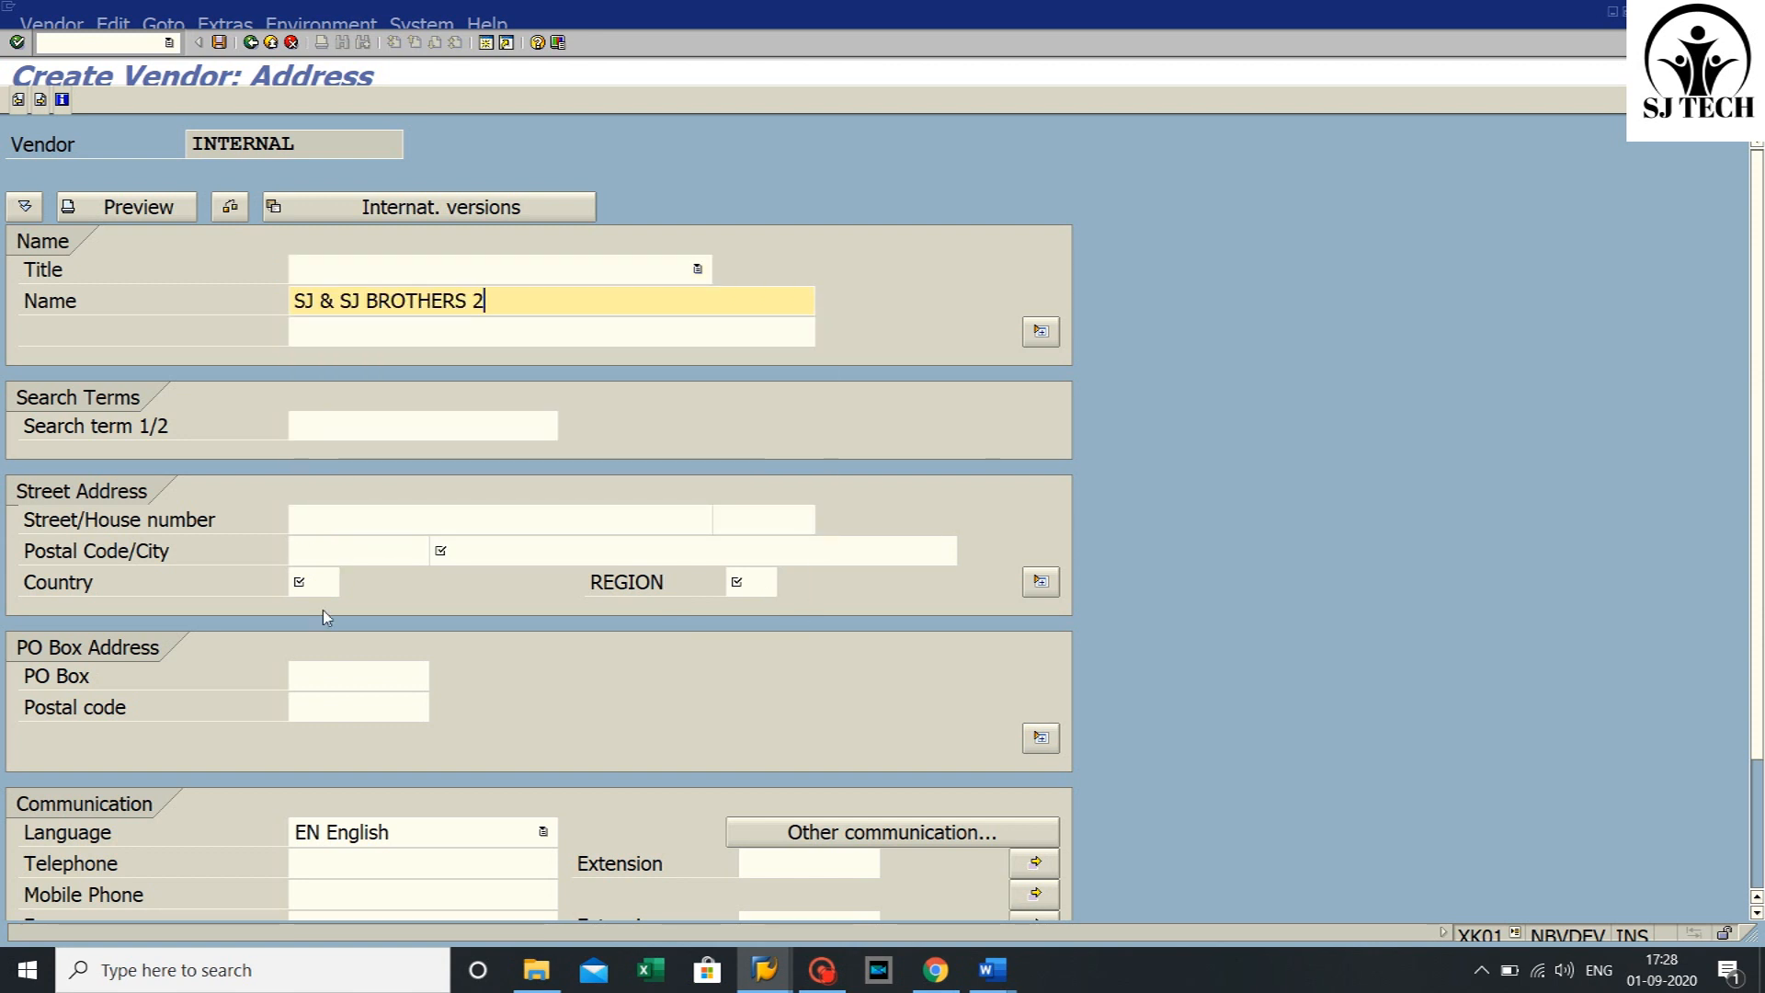
click(336, 579)
text(in)
click(340, 554)
click(342, 579)
click(758, 552)
click(764, 578)
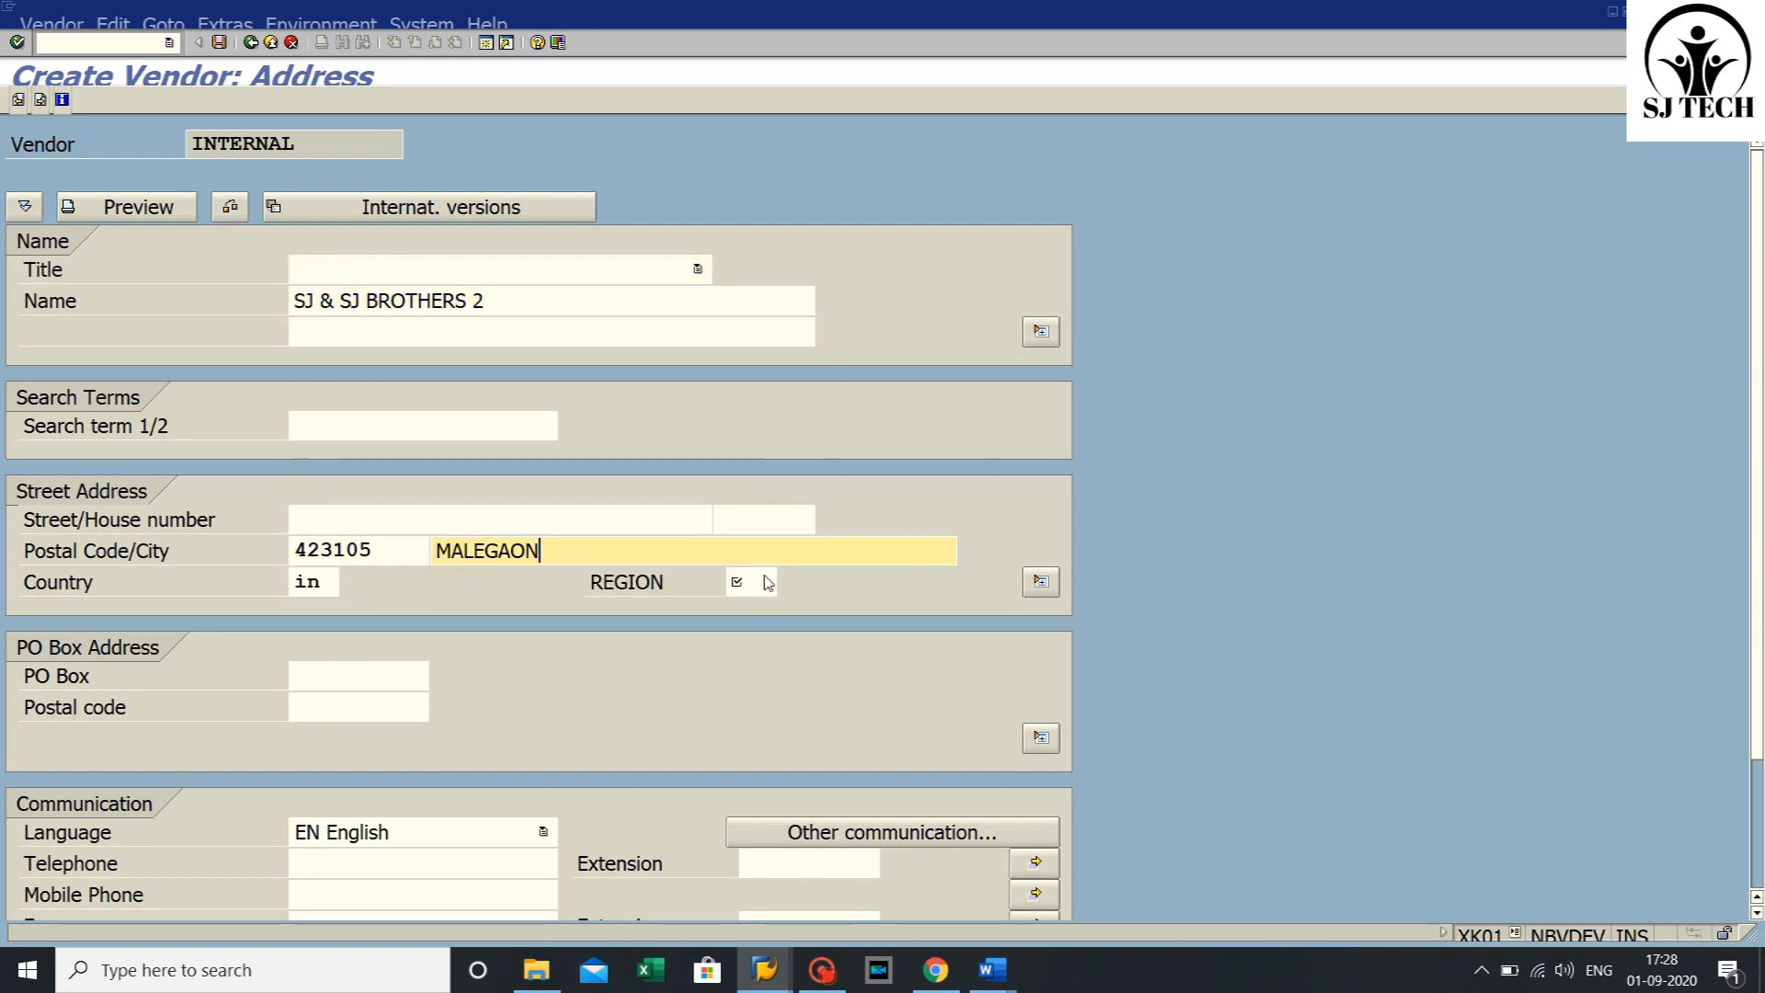
click(752, 581)
click(744, 604)
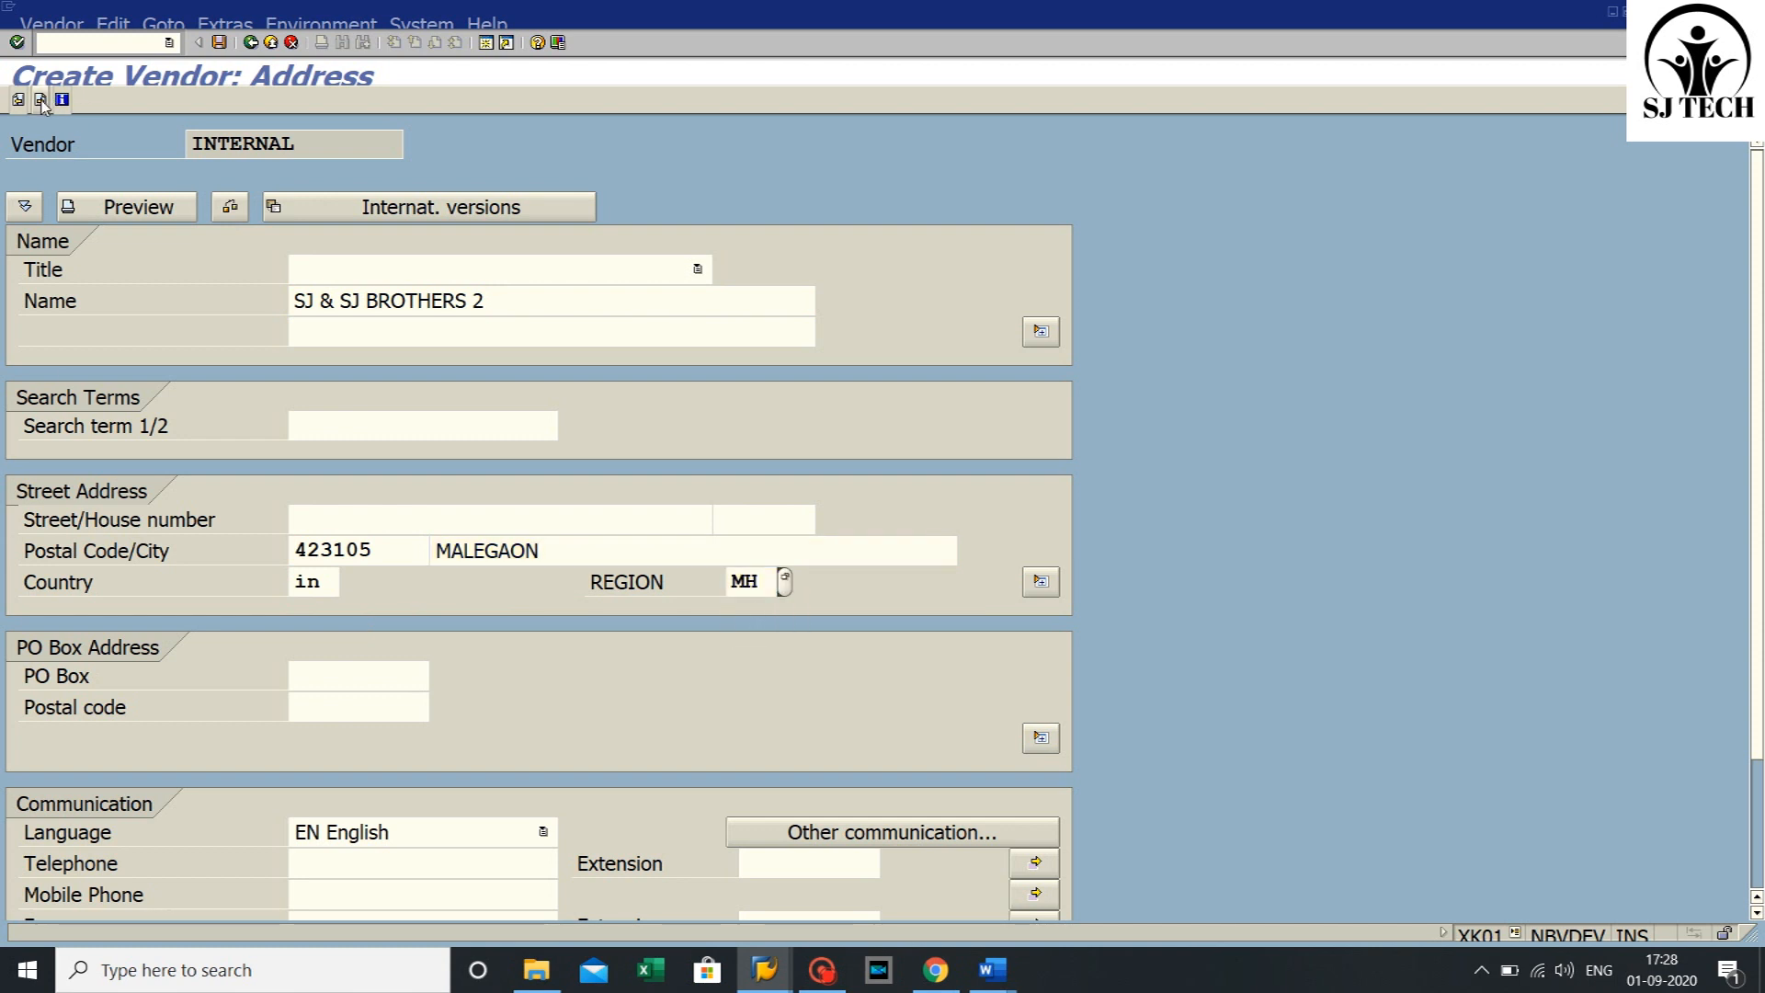
- Accept the duplicate address check, continue to the accounting information, and enter reconciliation account 31000
click(40, 99)
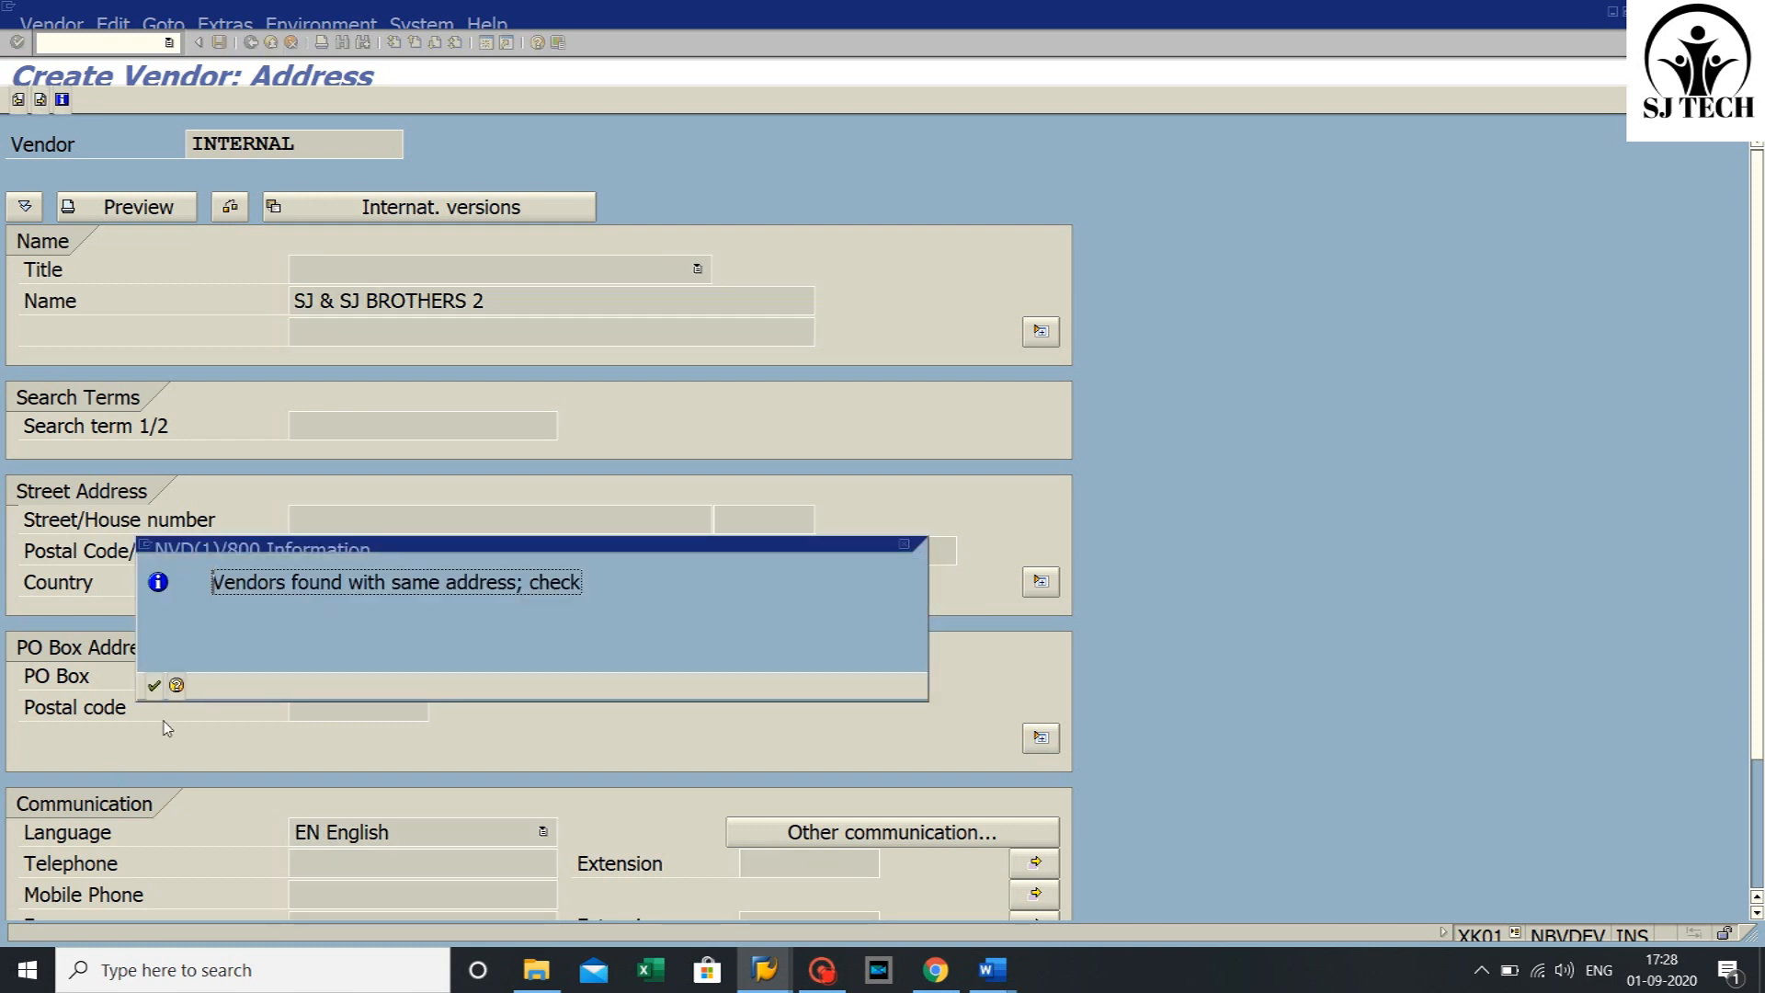
click(153, 685)
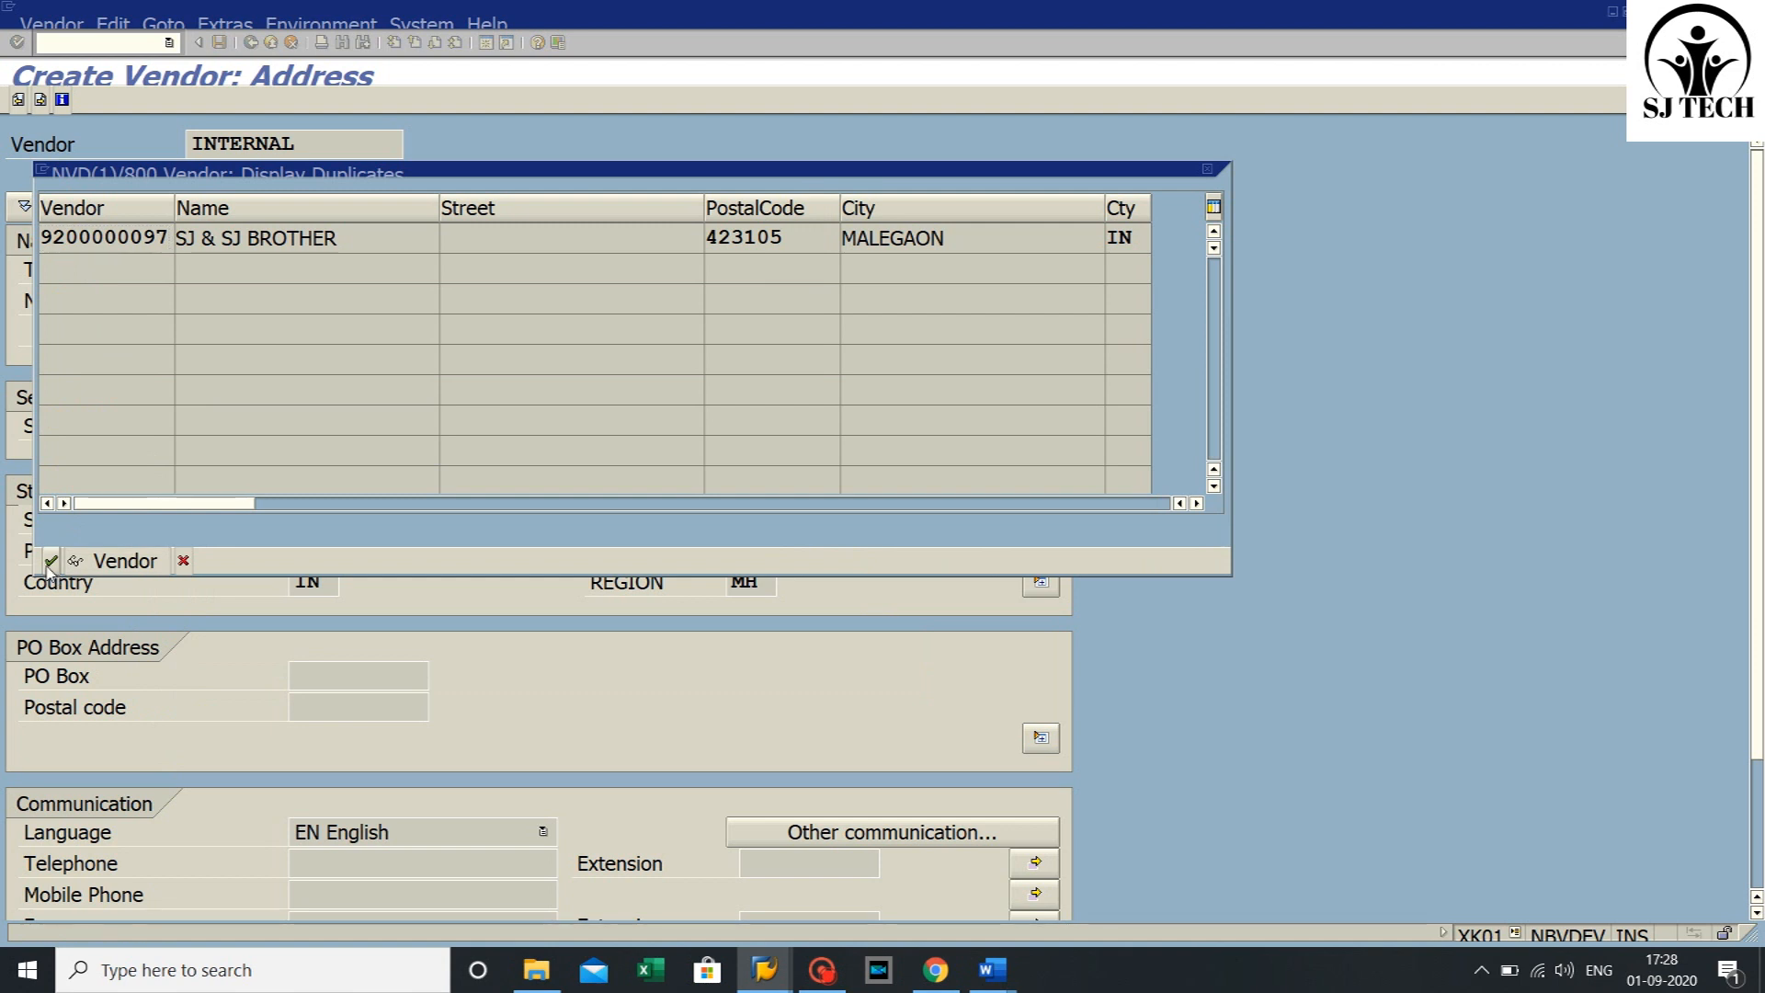
click(51, 561)
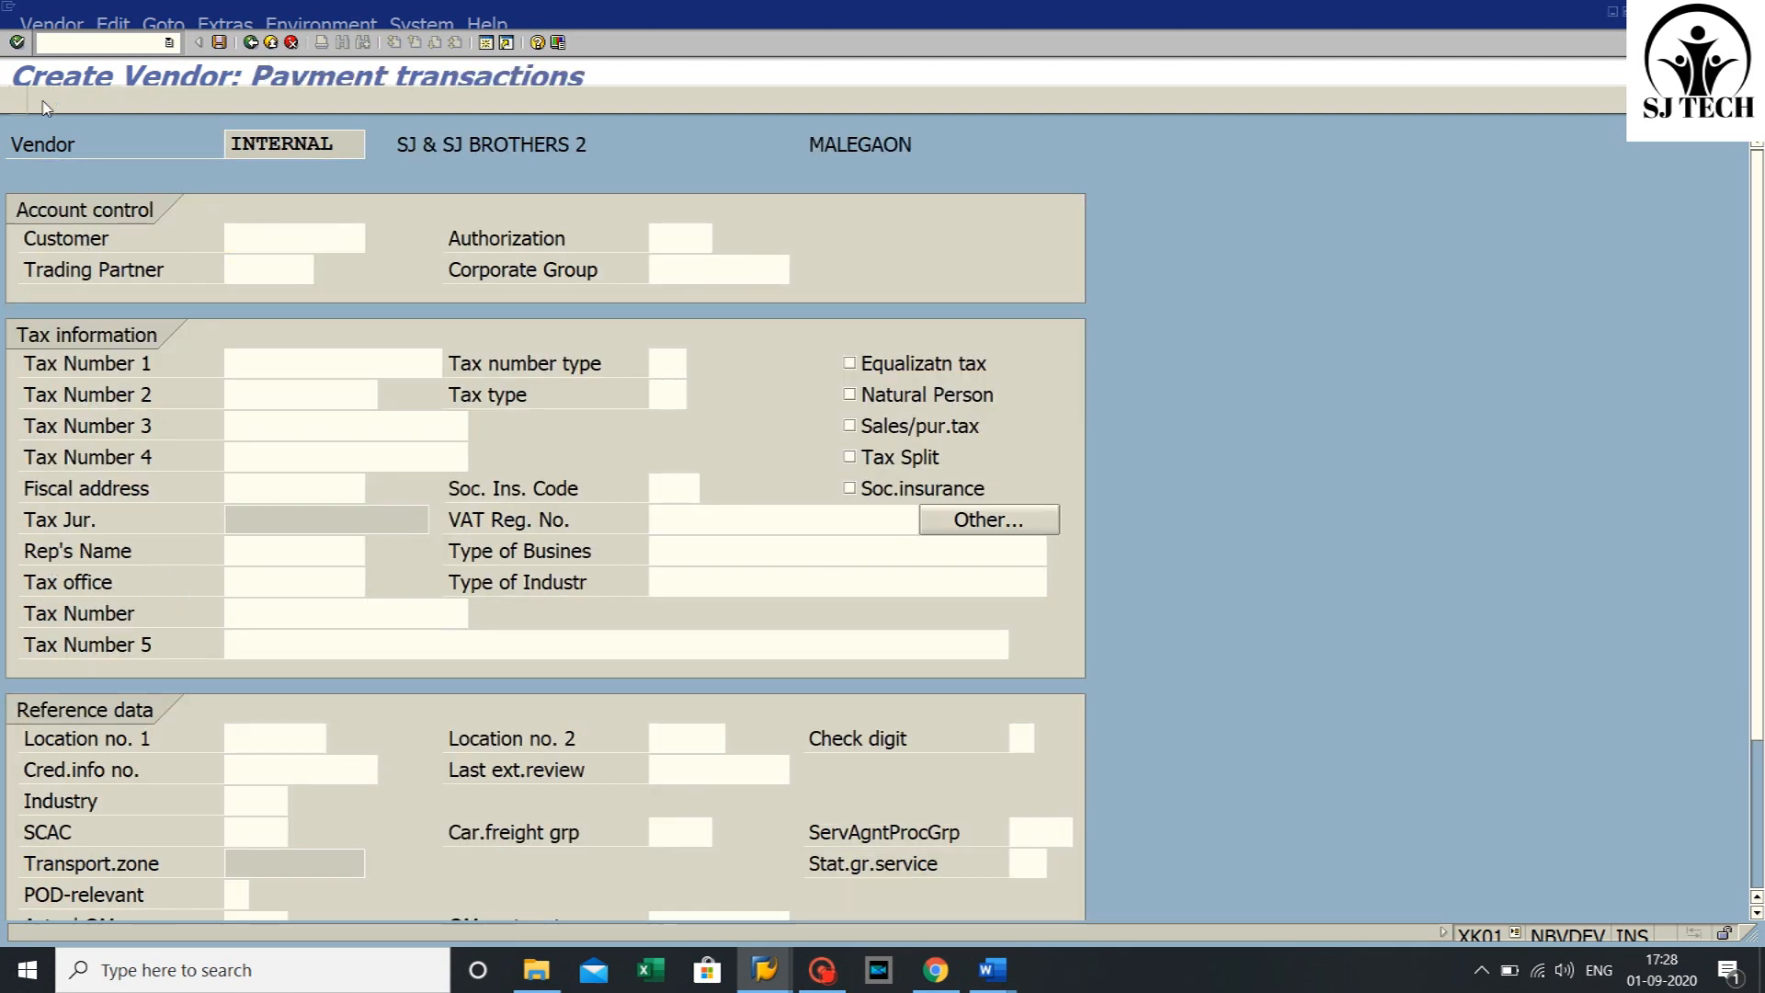
click(40, 99)
click(39, 99)
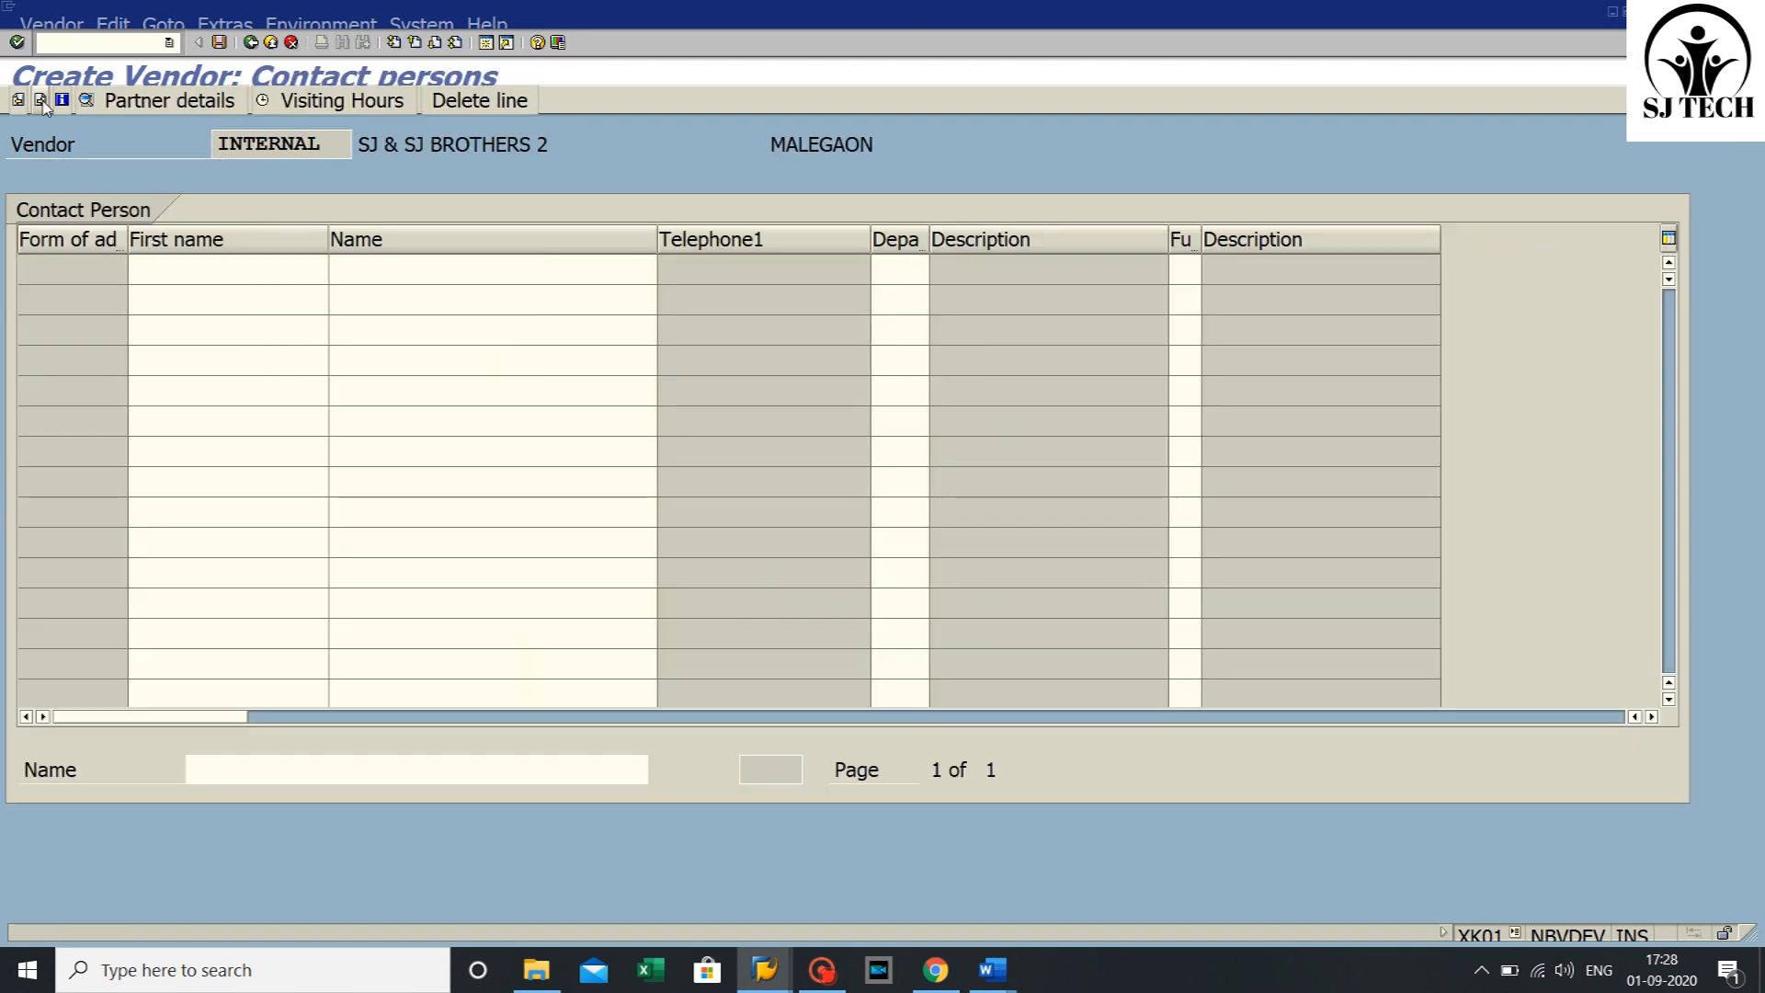
click(40, 99)
click(40, 99)
text(31000)
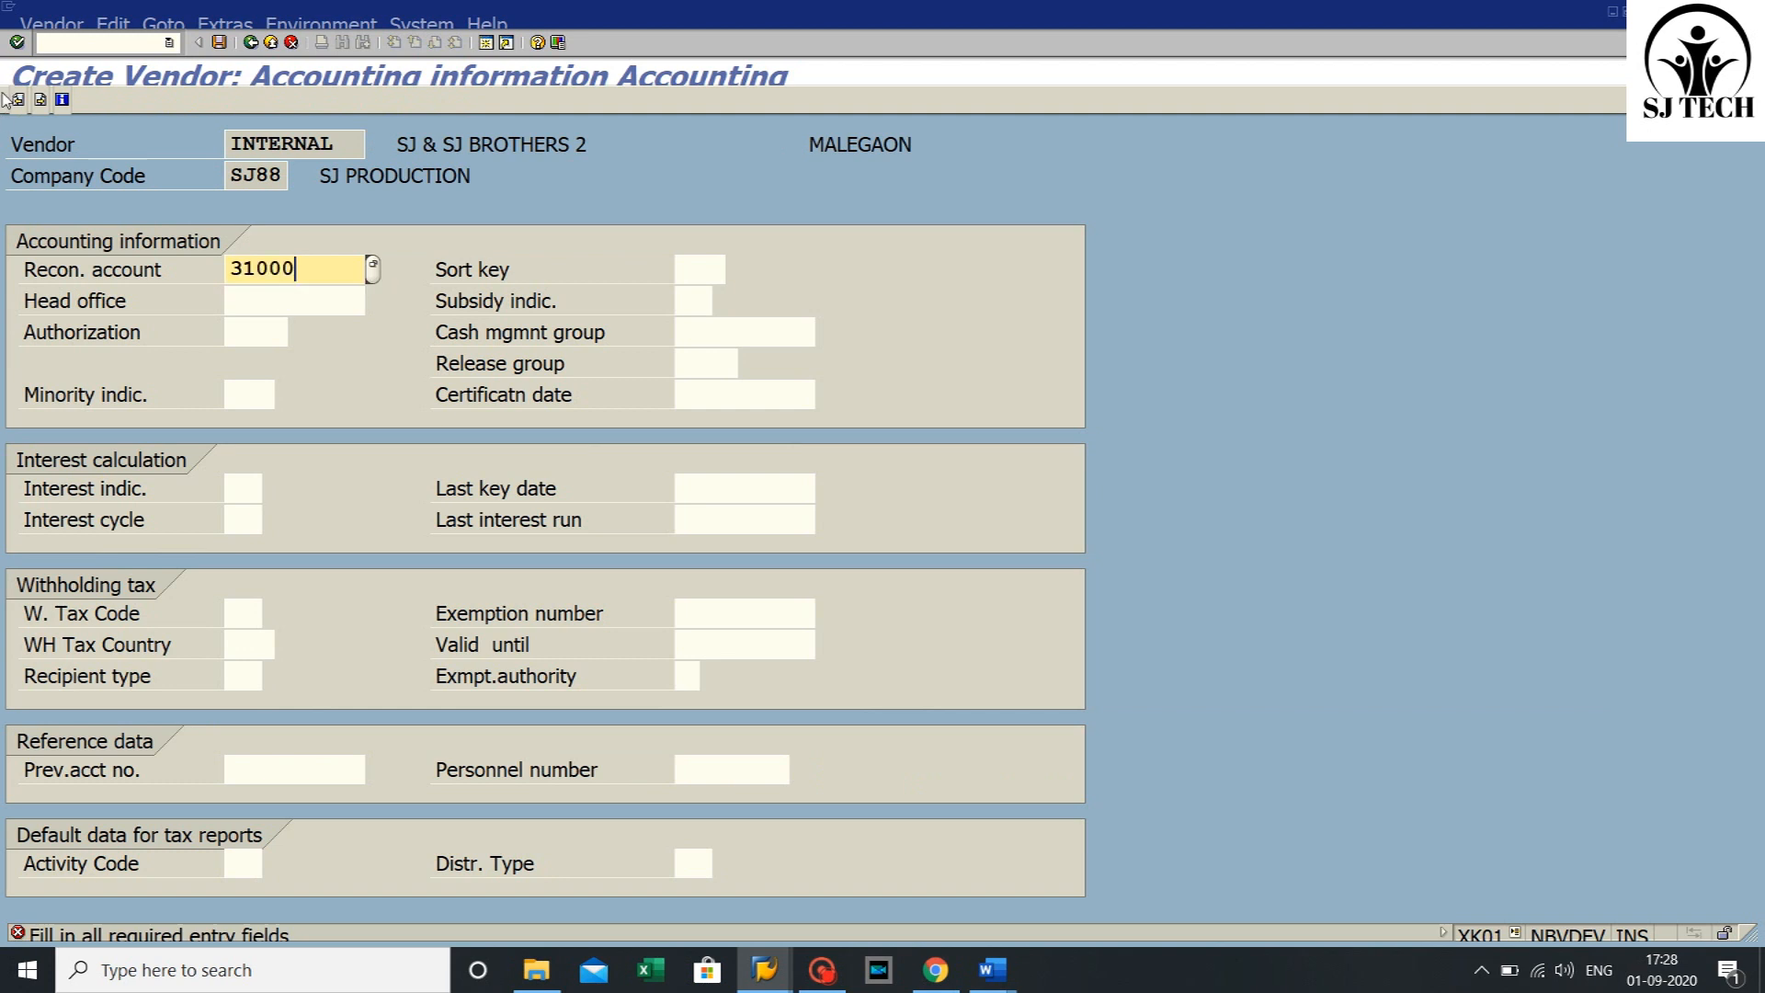
- Continue to the purchasing data to check its required fields, and exit vendor creation without saving
click(39, 100)
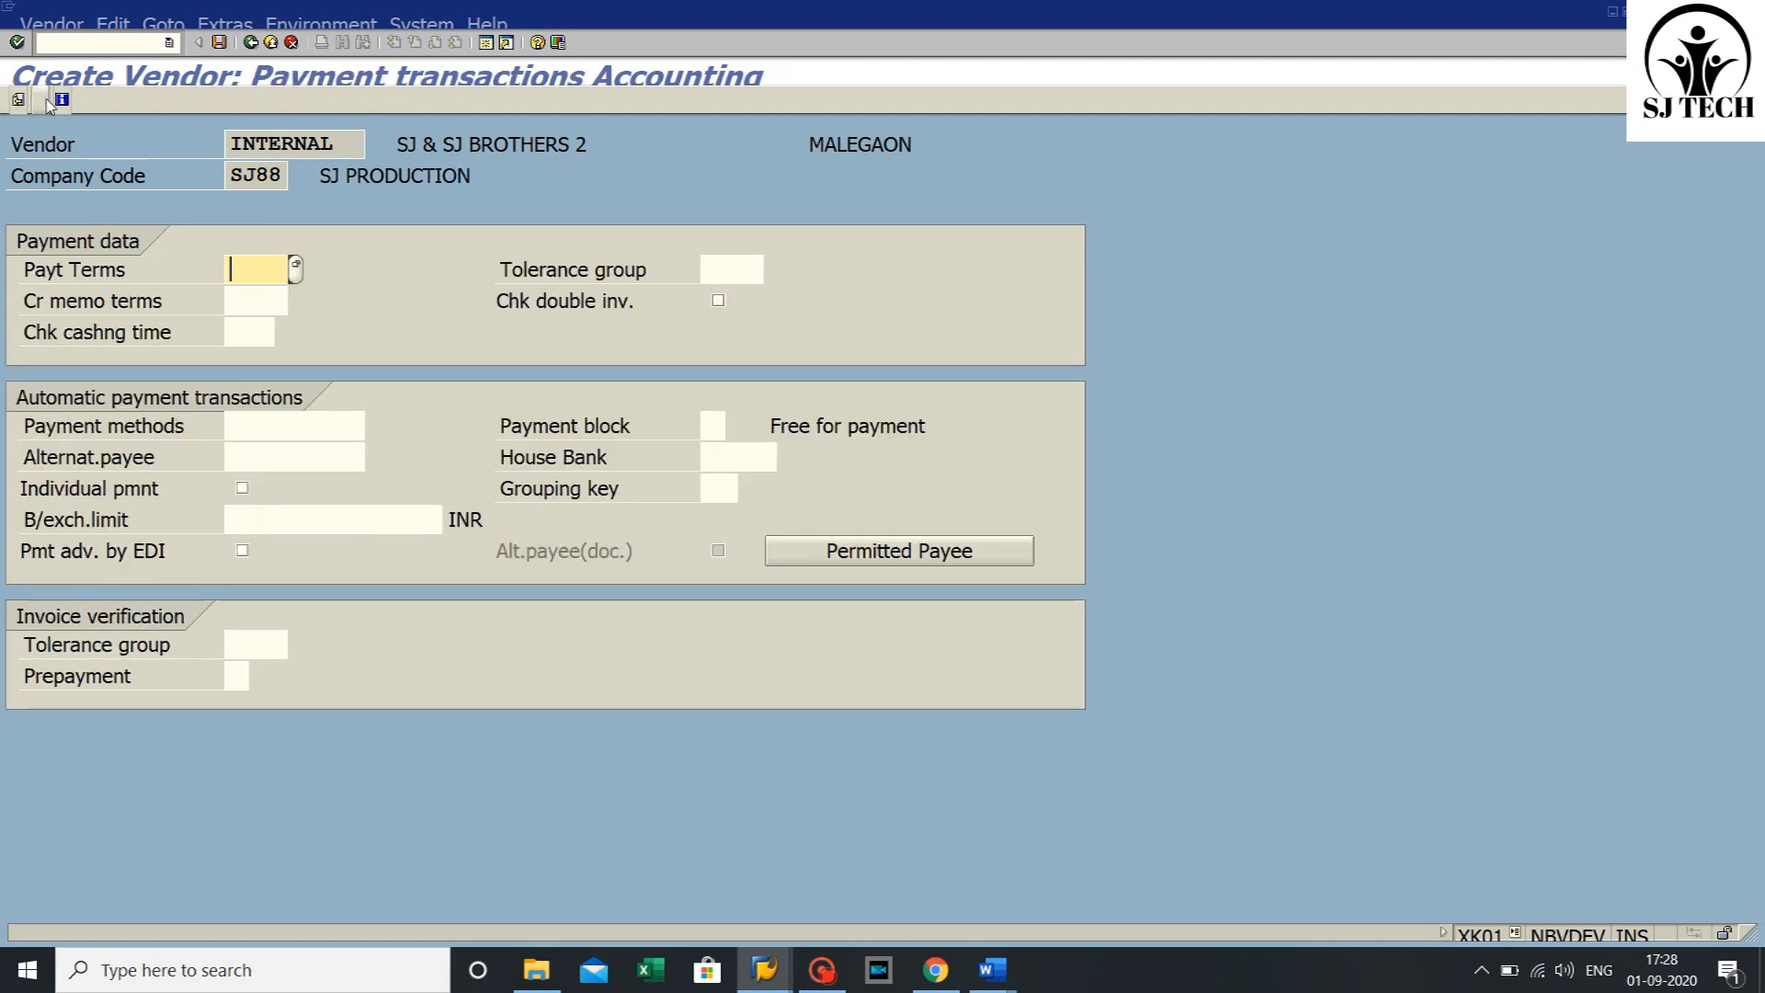
click(43, 99)
click(40, 99)
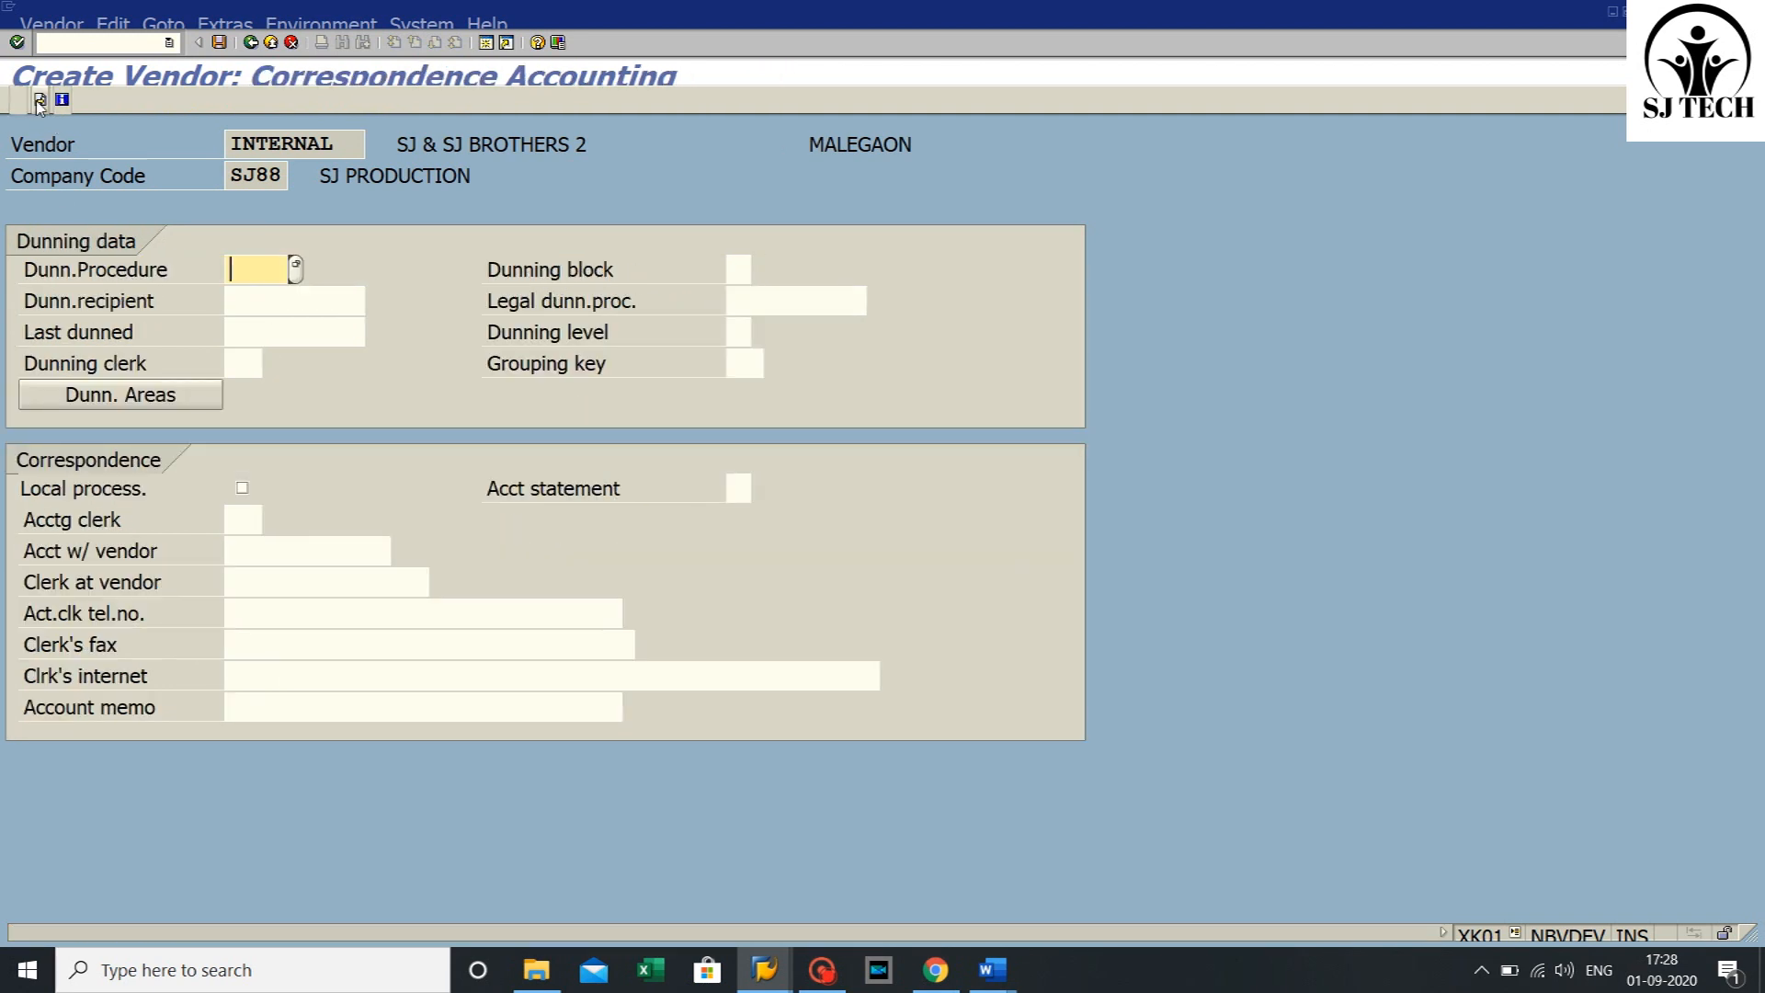
click(314, 332)
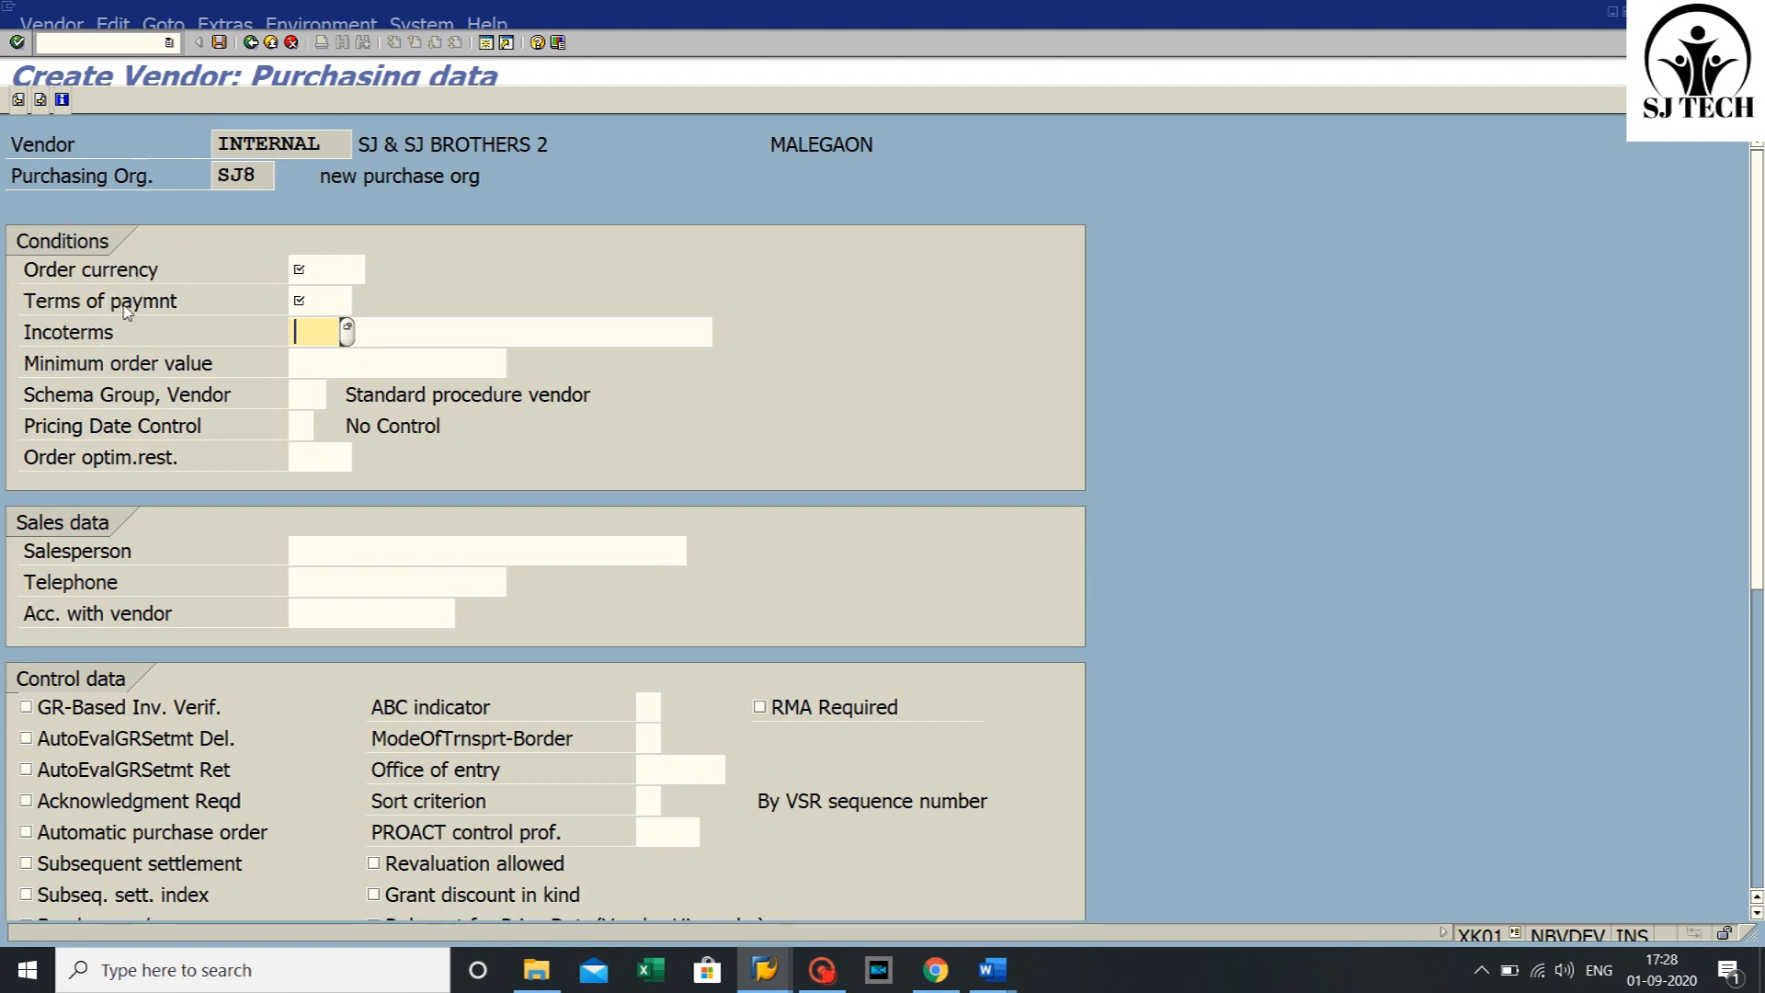
click(269, 46)
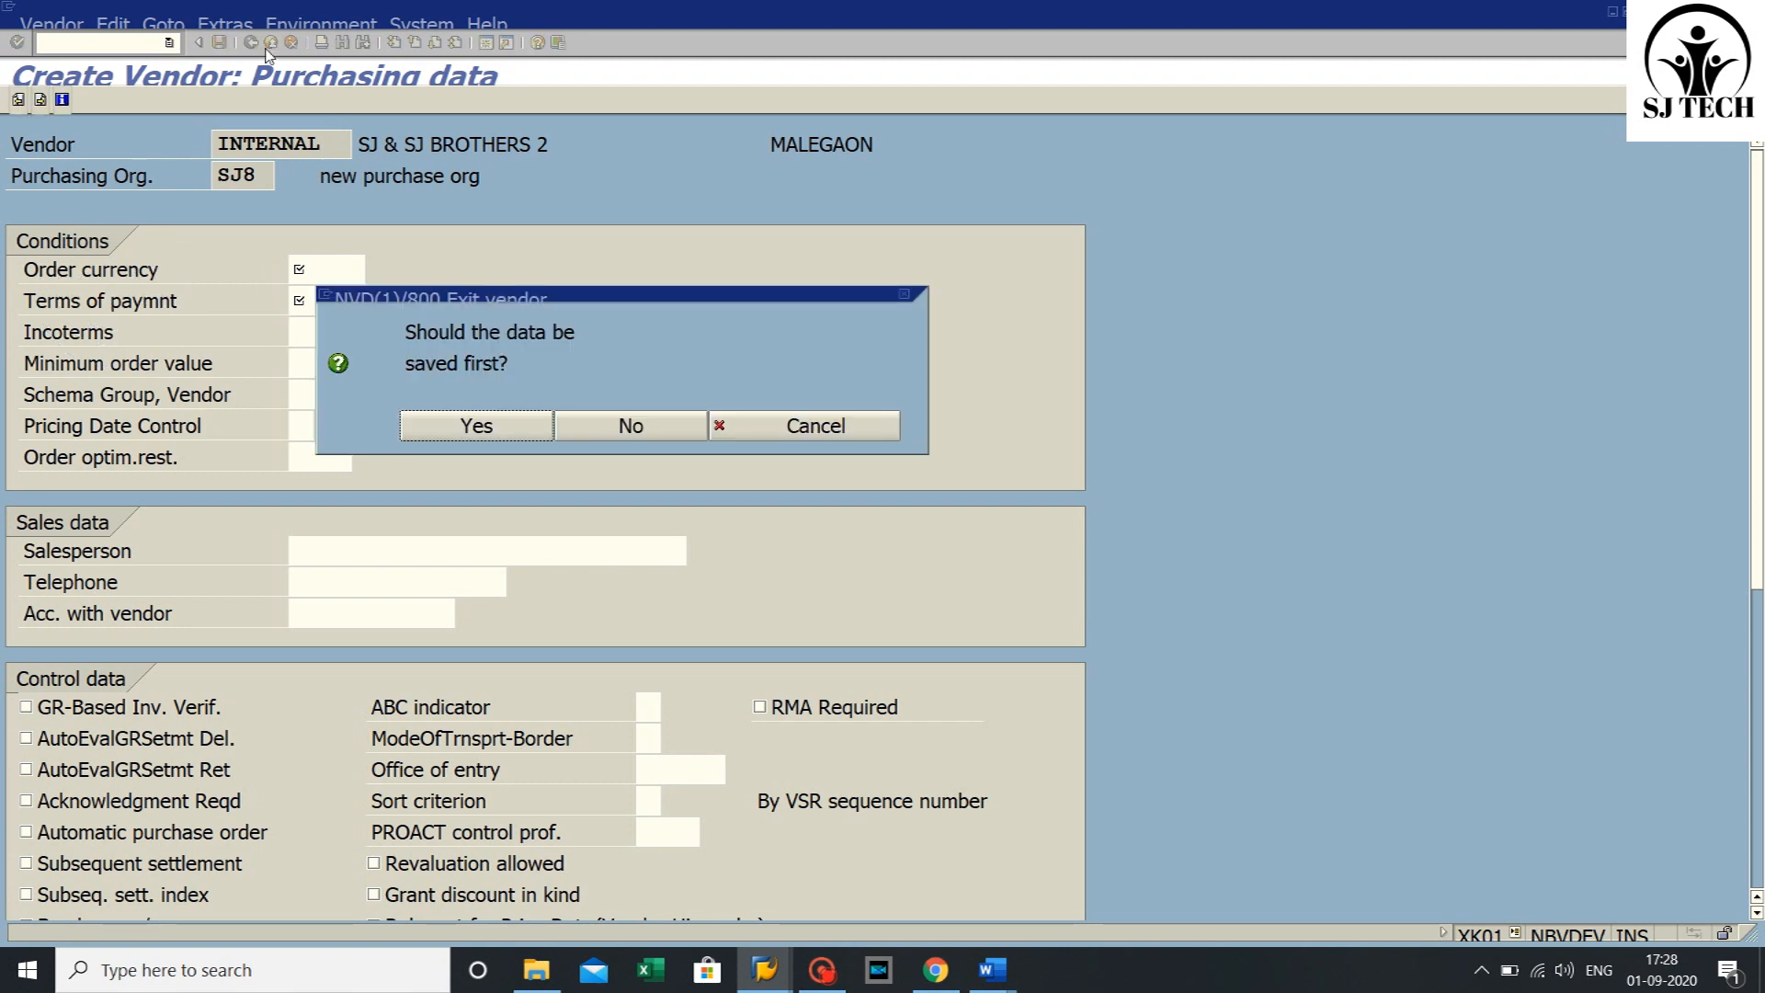
click(638, 431)
- Start the SPRO transaction and display the SAP Reference IMG
click(170, 42)
click(75, 58)
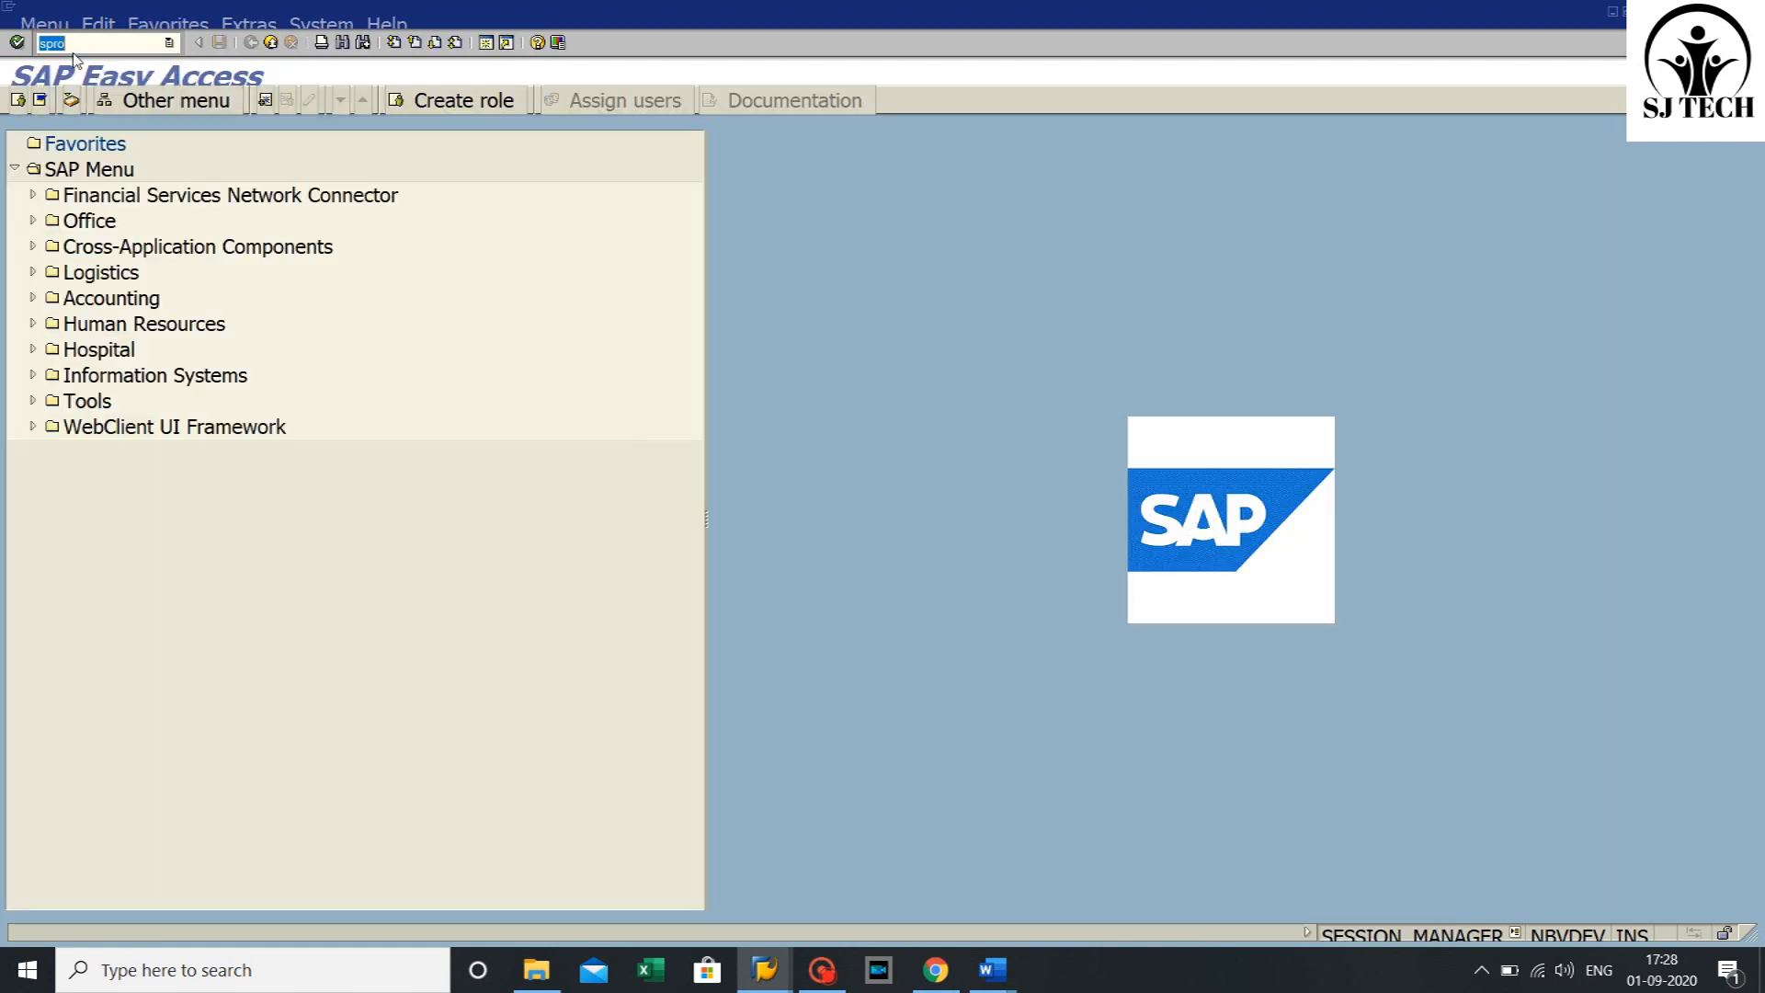
click(13, 43)
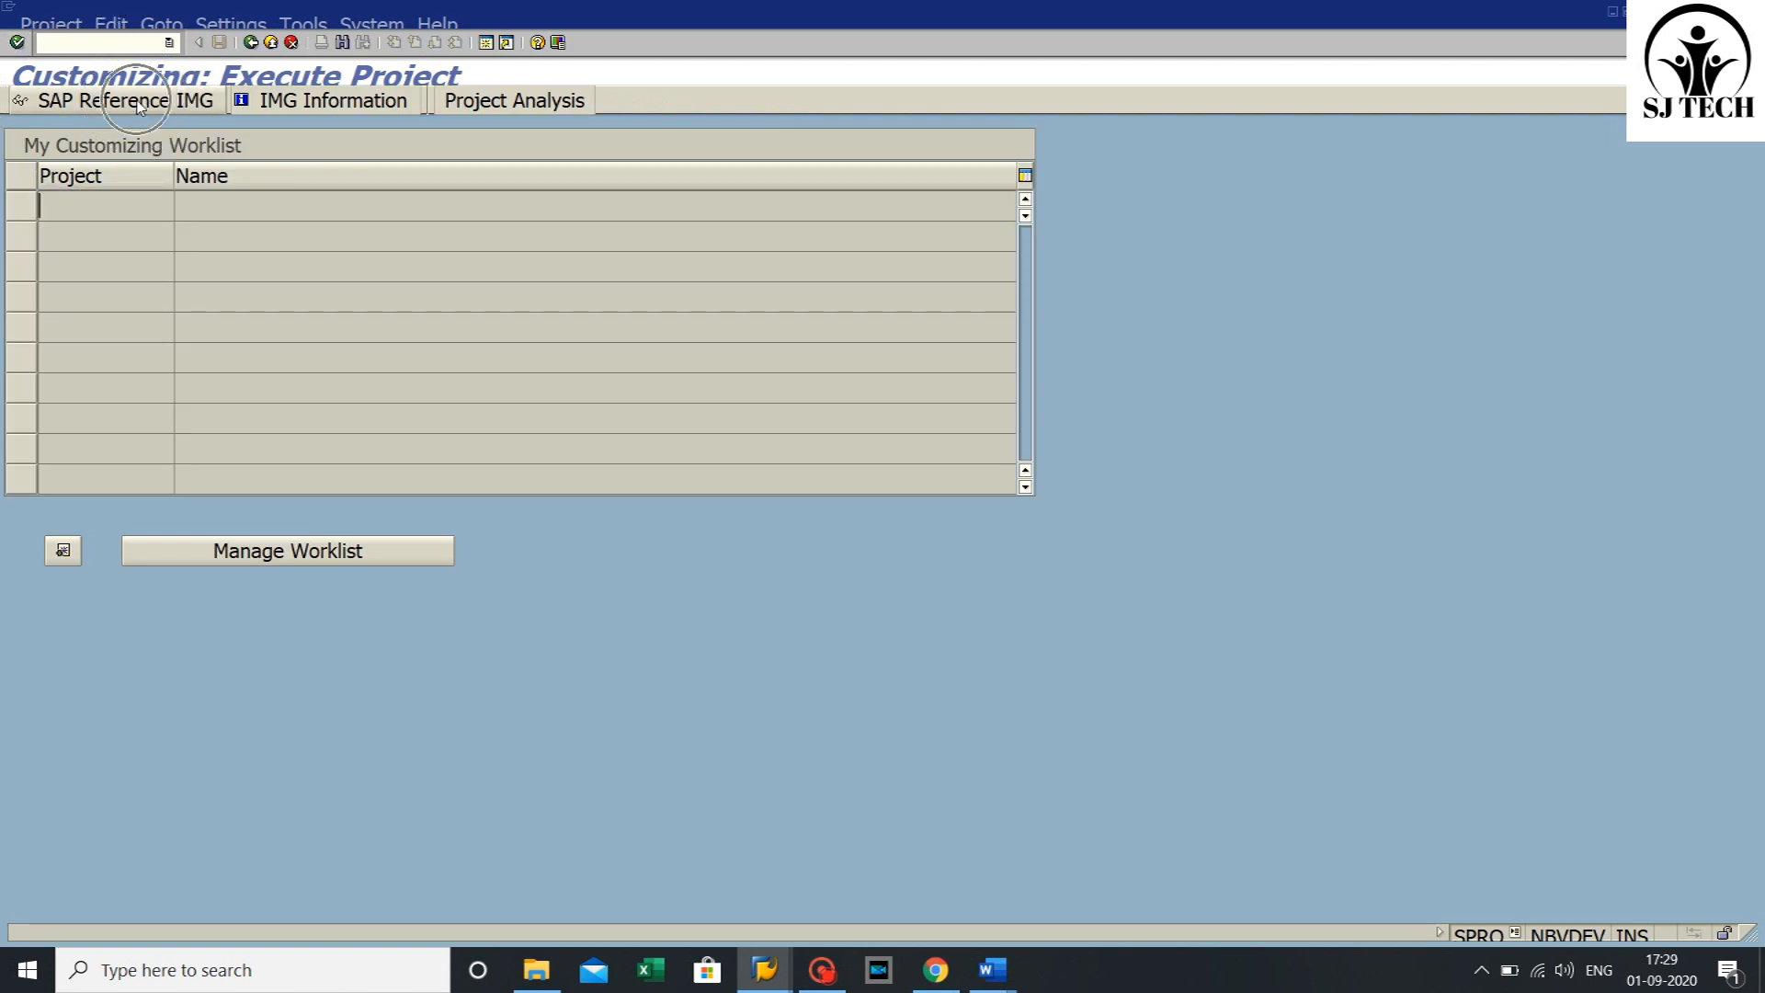
click(102, 106)
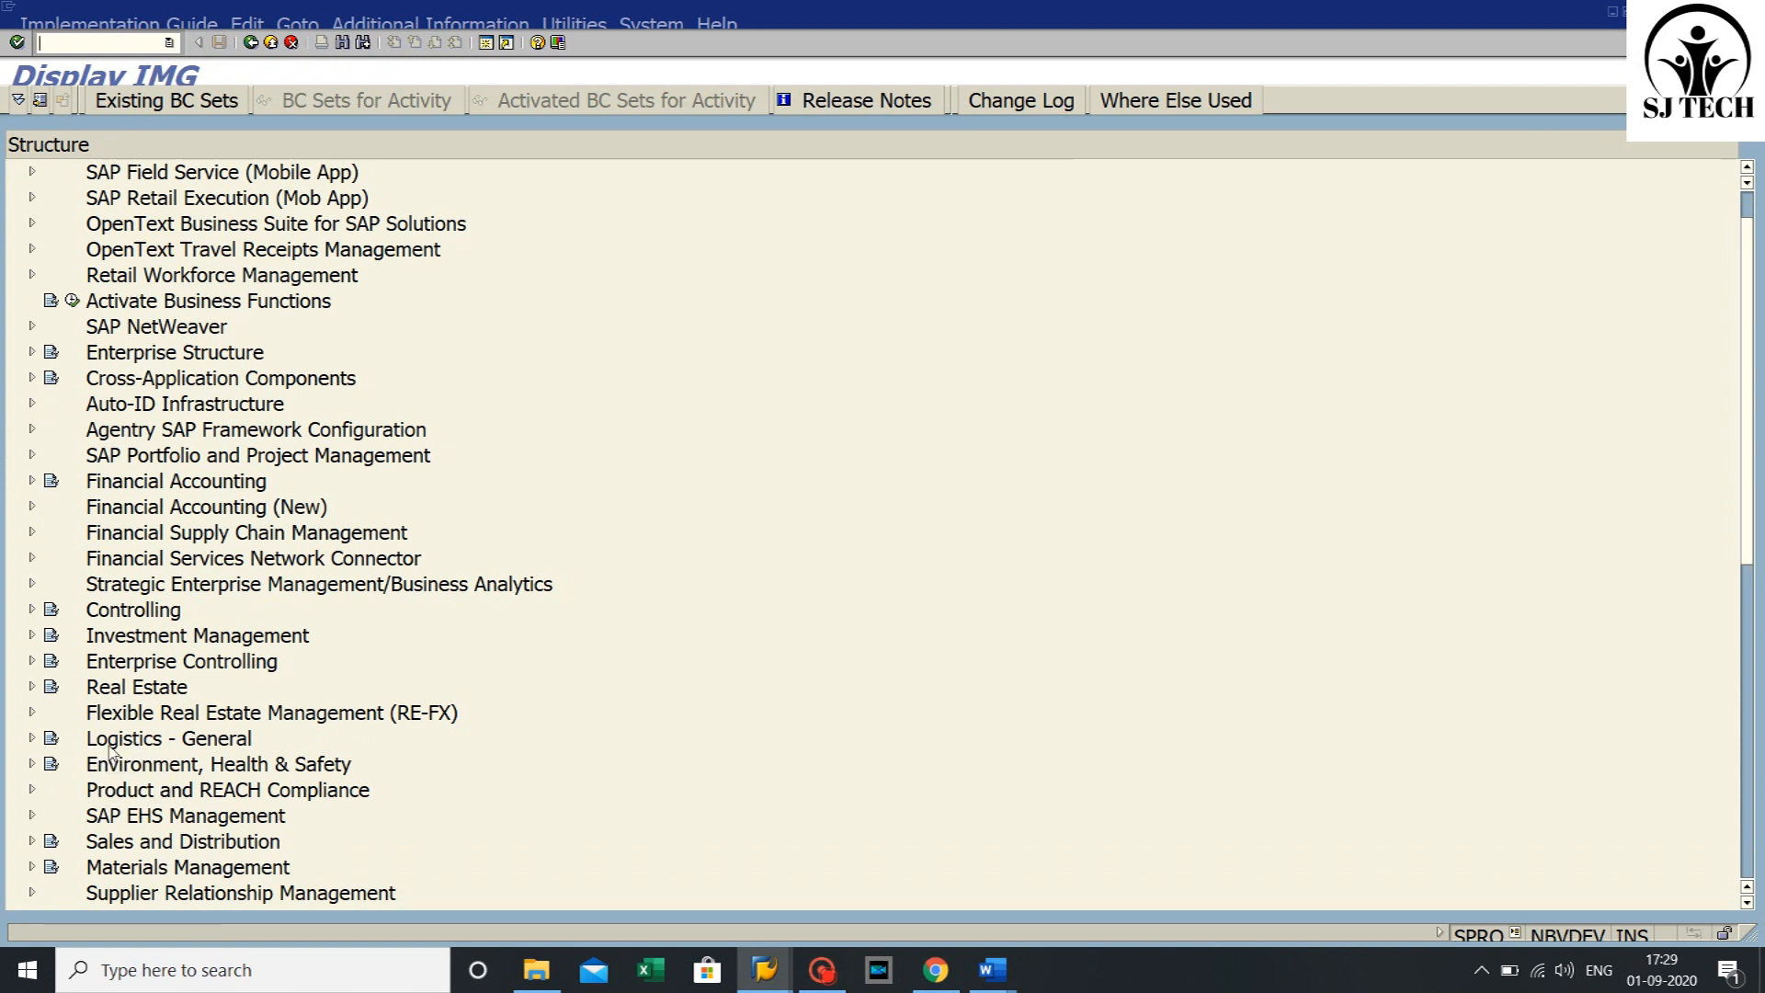
- Under Logistics - General > Business Partner > Vendors > Control, open the customizing activity for vendor account groups
click(110, 747)
click(32, 740)
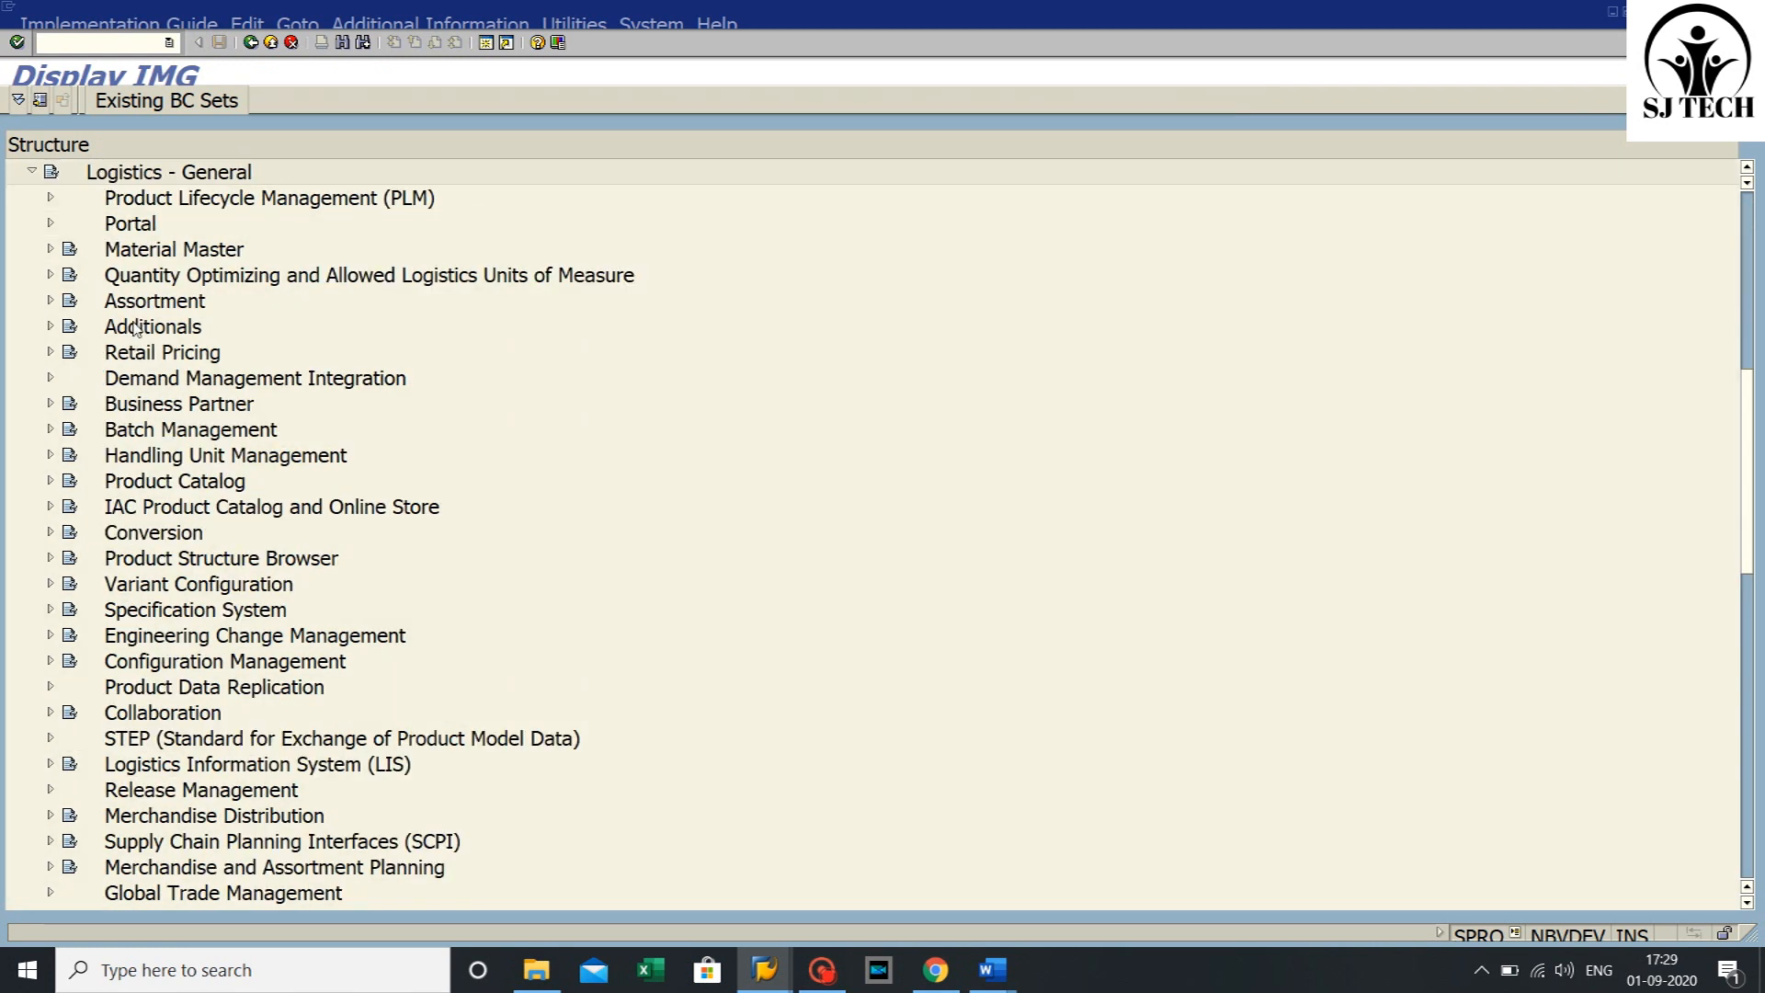
click(126, 408)
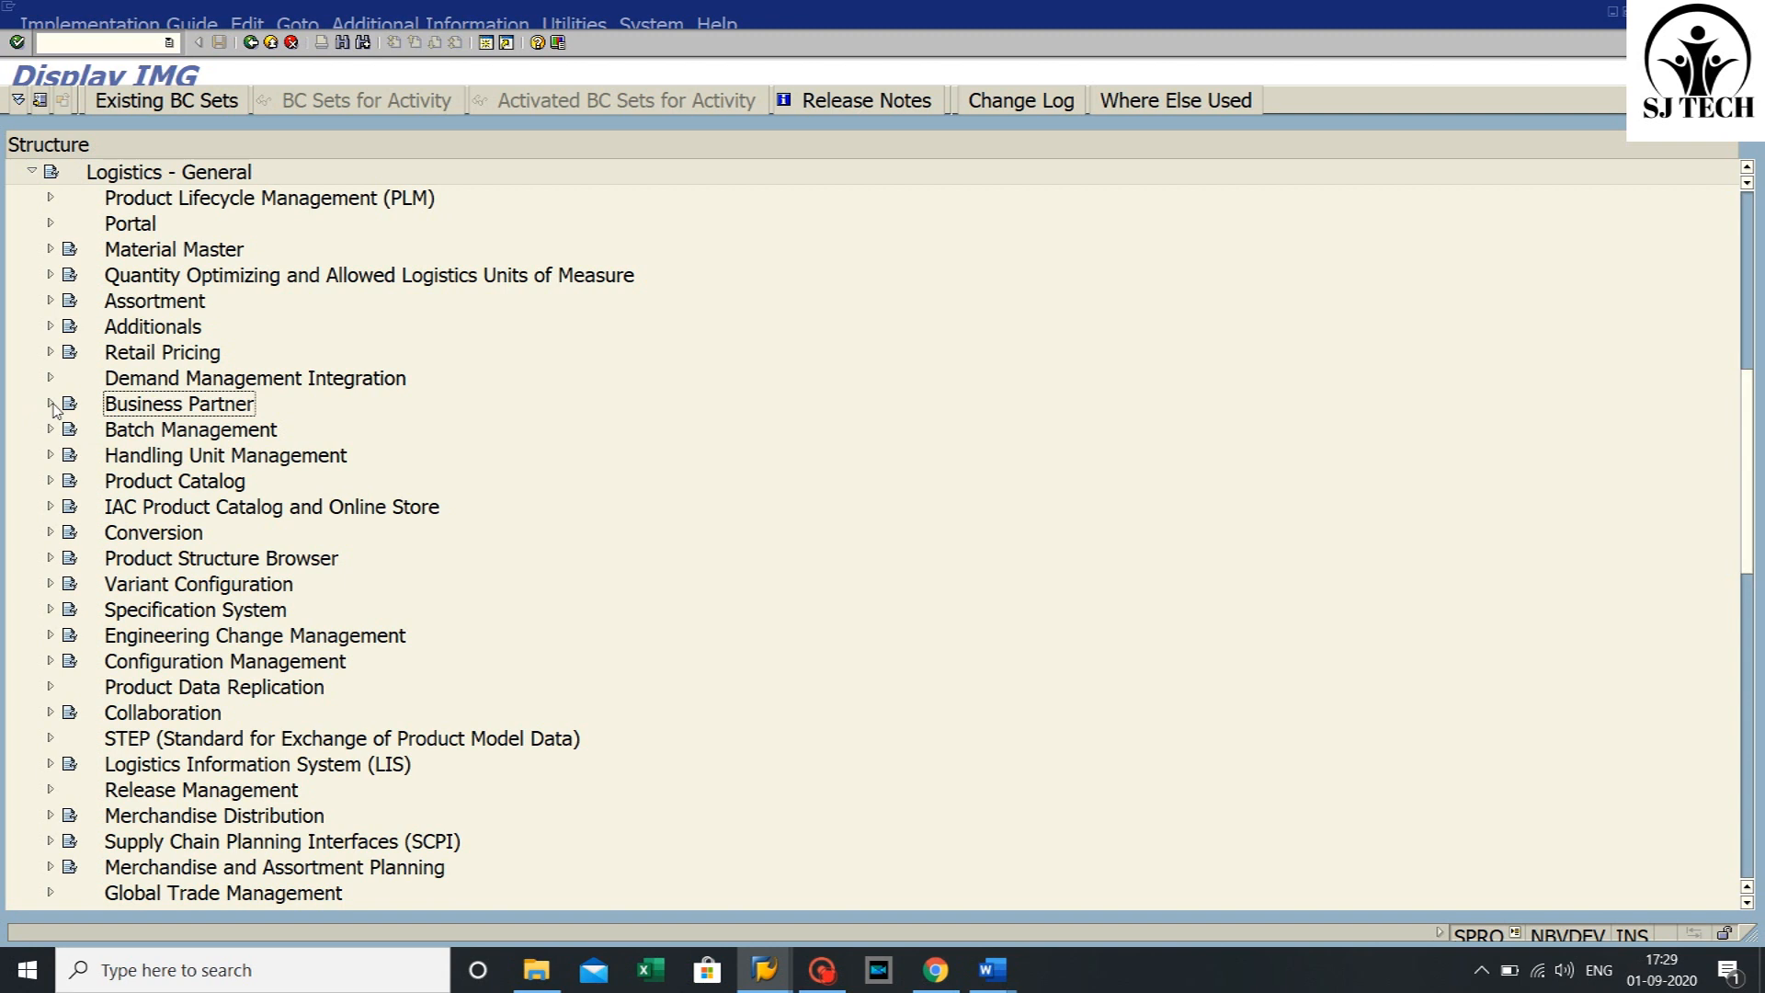
click(51, 404)
click(129, 563)
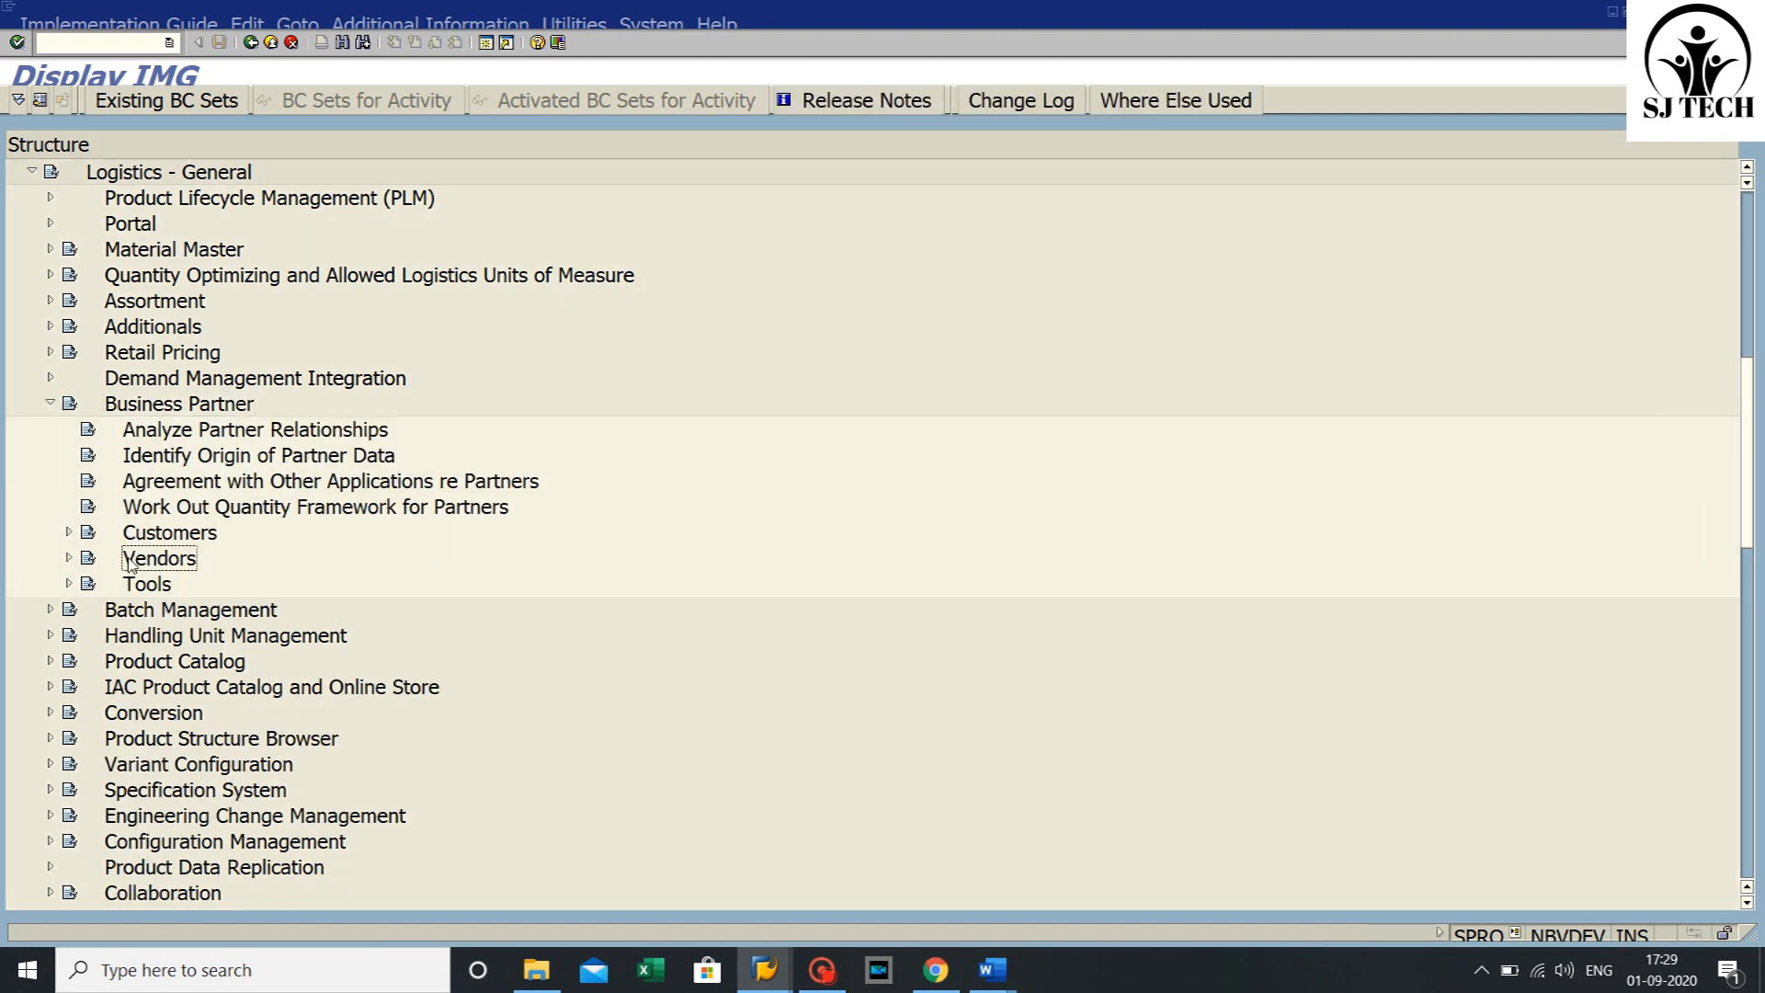
click(68, 558)
click(168, 590)
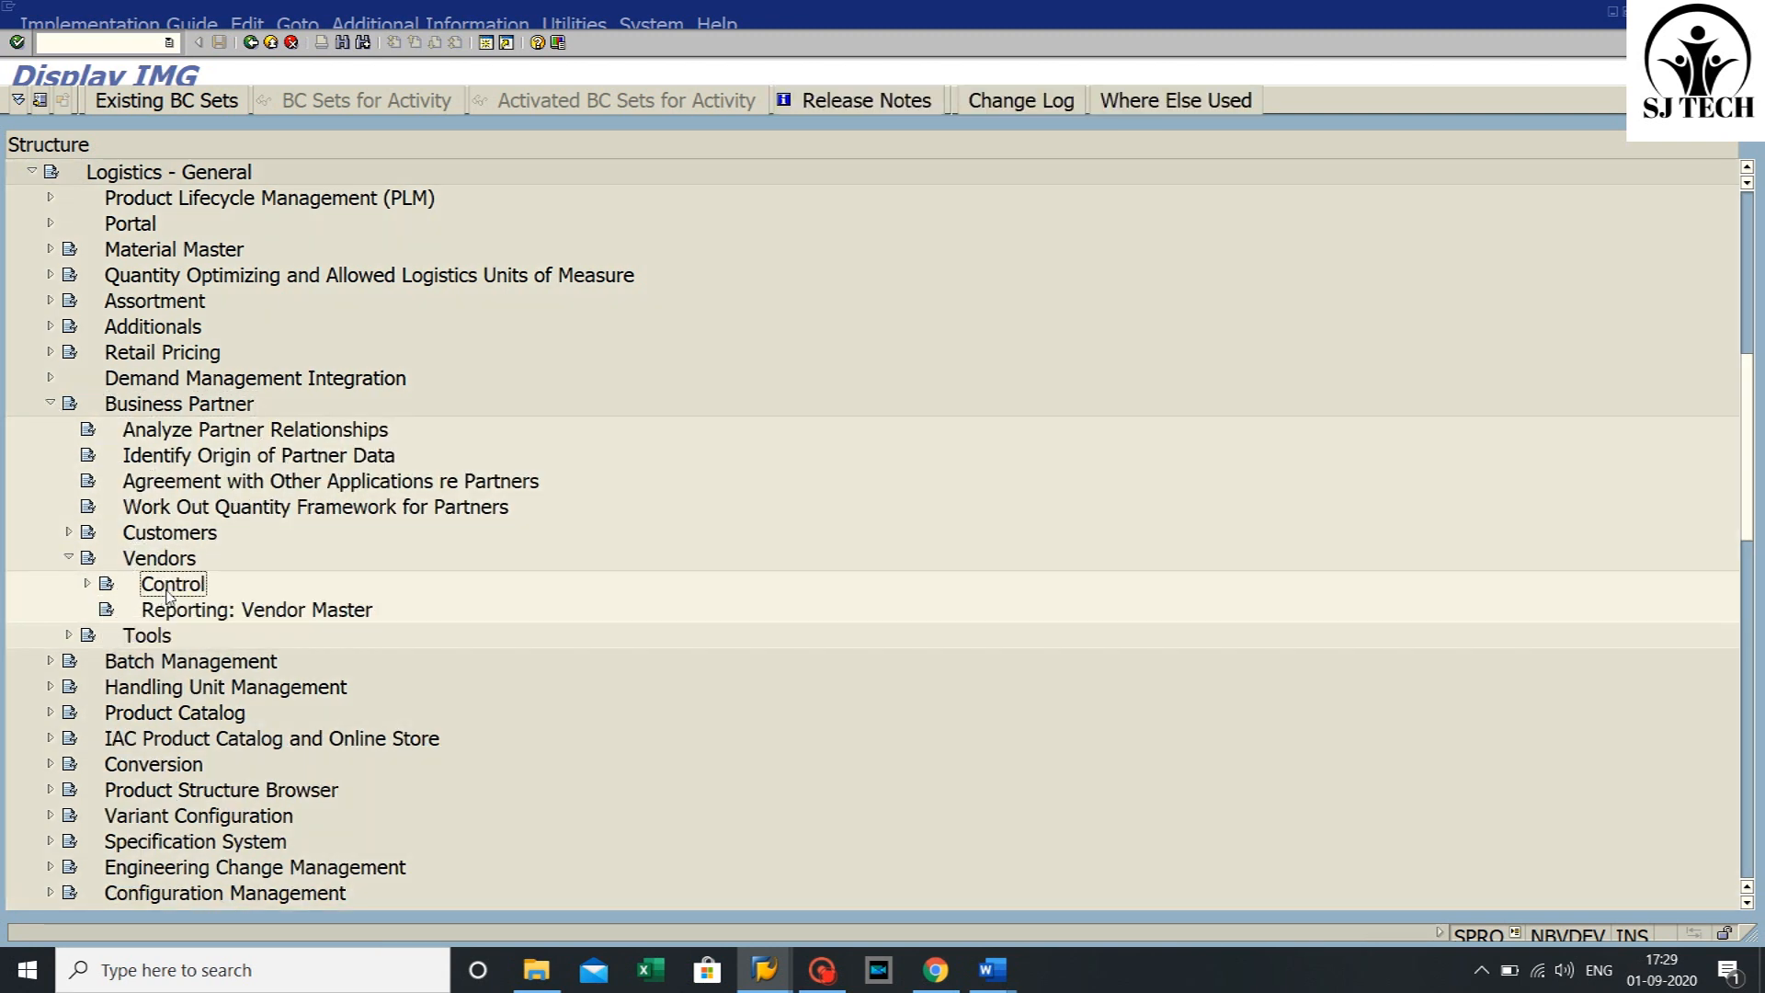
click(87, 583)
click(143, 616)
click(145, 618)
- Locate account group SJ17, display its details, and open the Address field status under General Data
click(358, 769)
text(SJ17)
click(76, 374)
click(51, 106)
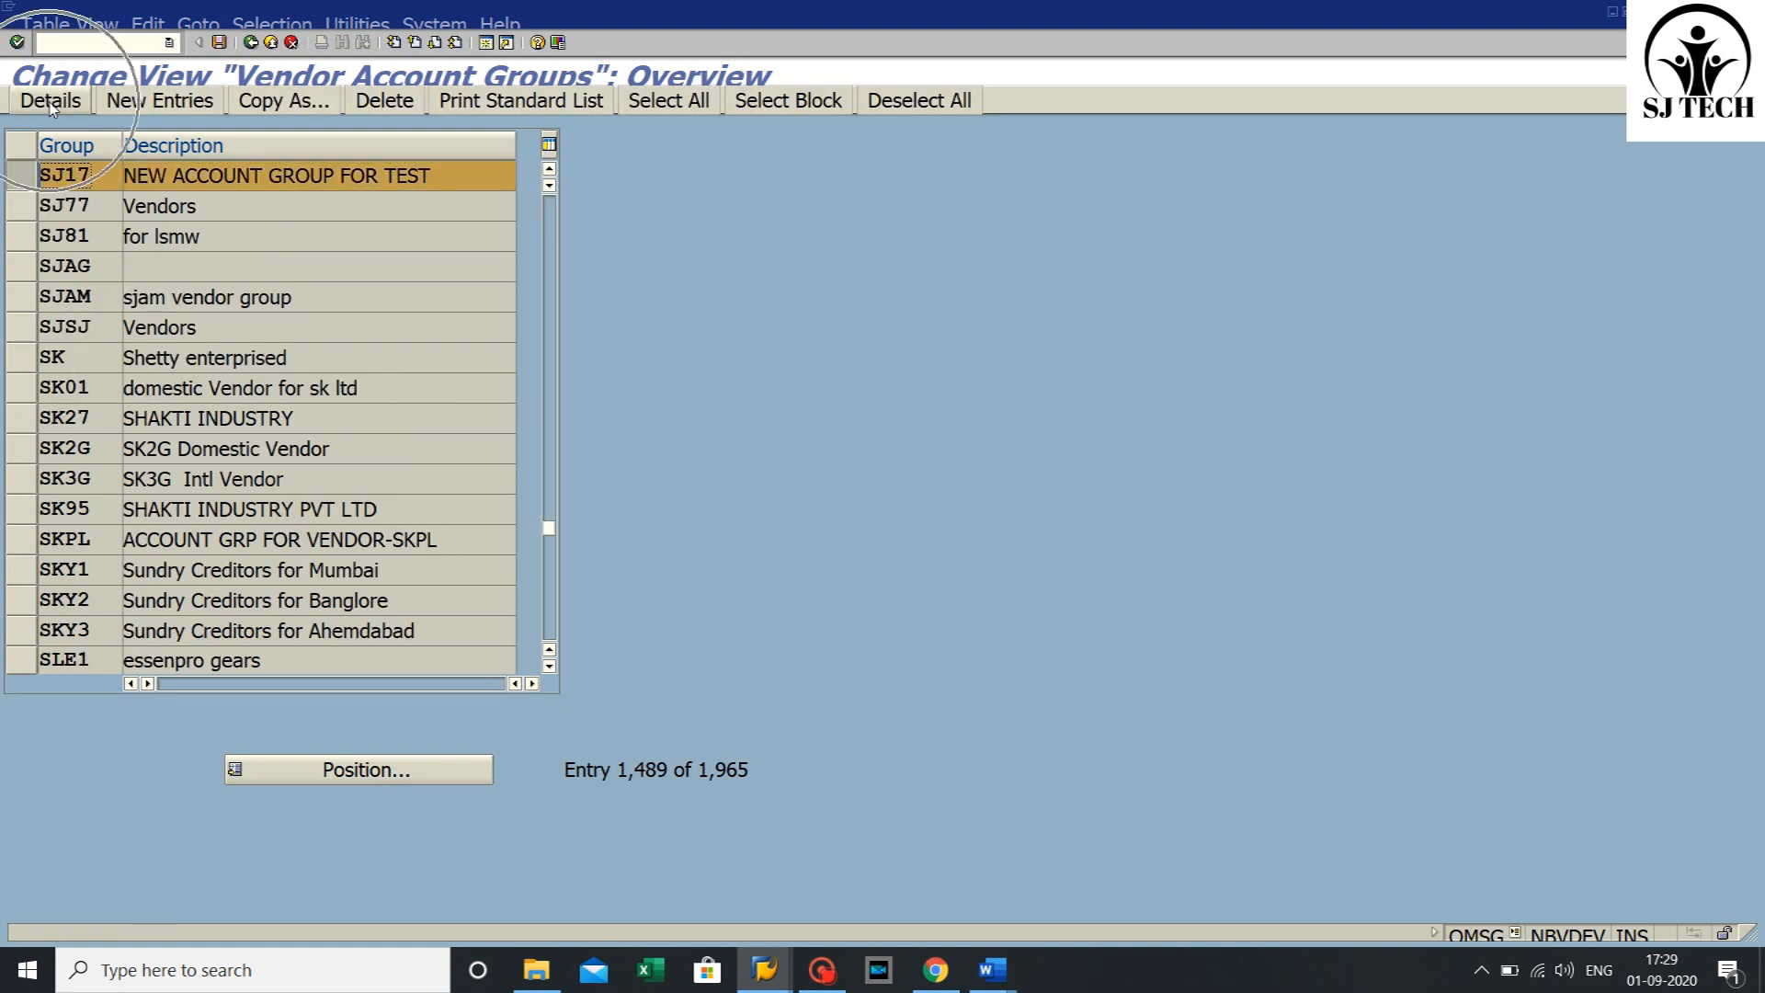
double_click(105, 394)
double_click(59, 332)
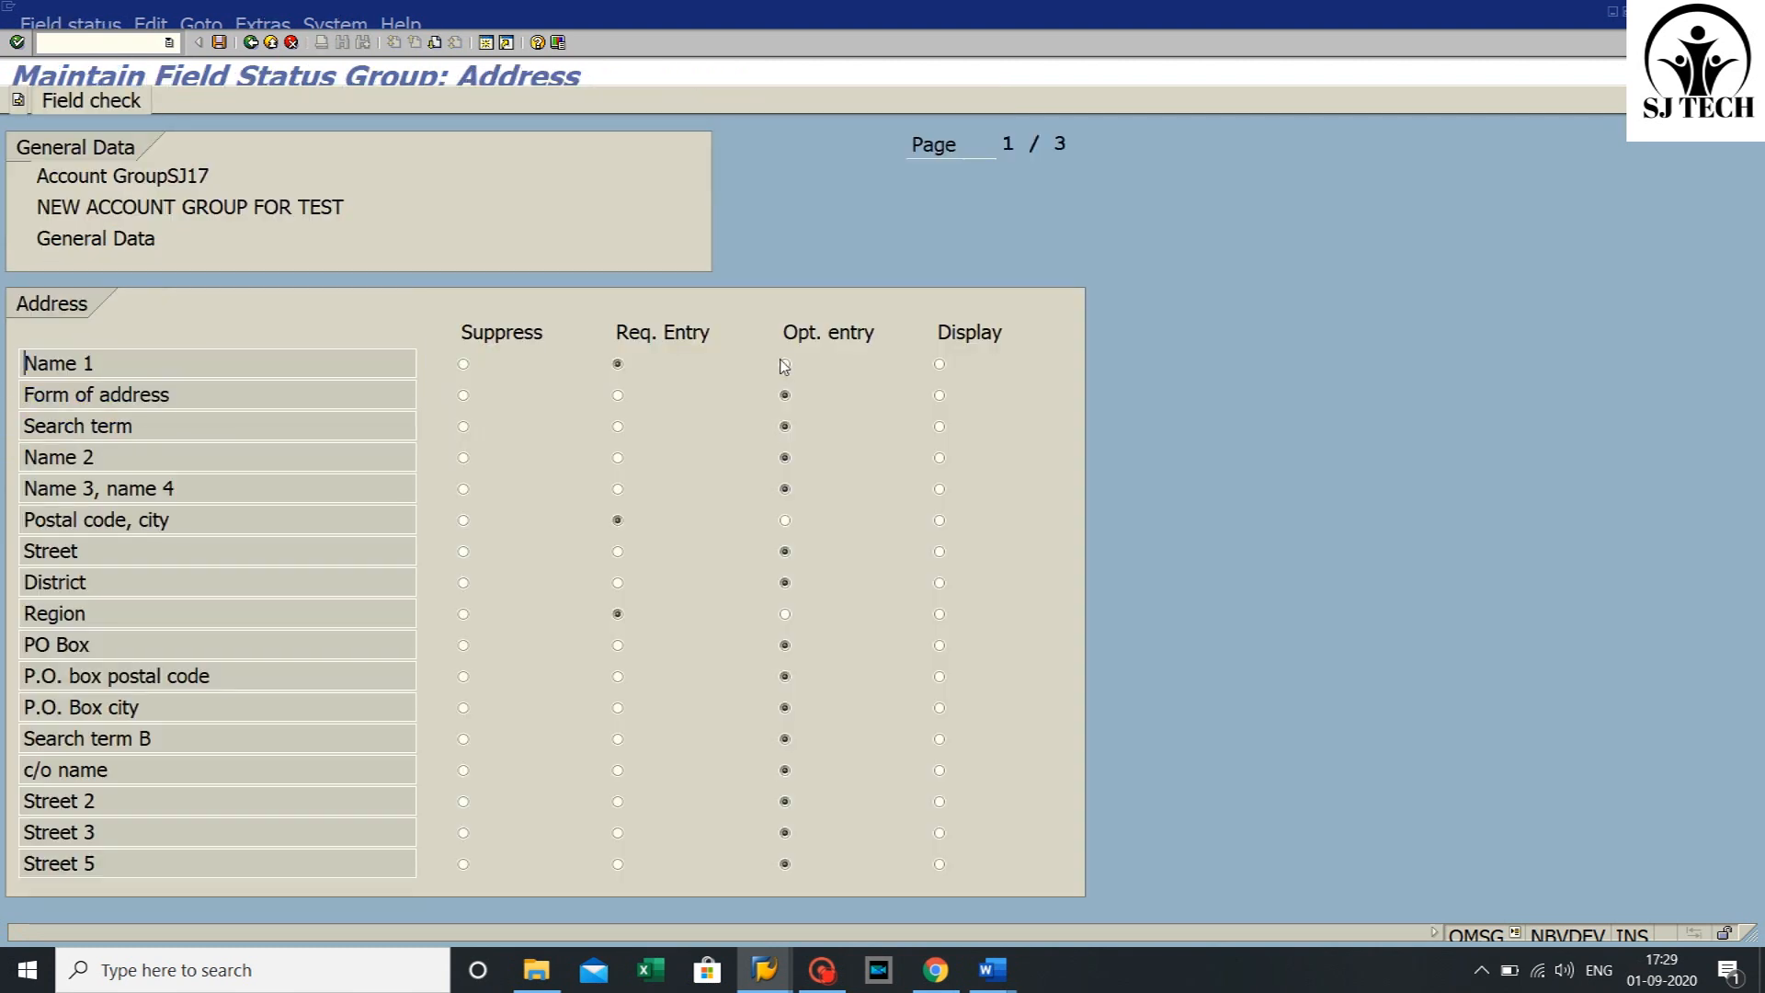
- Make Name 1, Postal code/city and Region optional entries, and save to the proposed customizing request
click(784, 364)
click(784, 520)
click(784, 614)
click(219, 44)
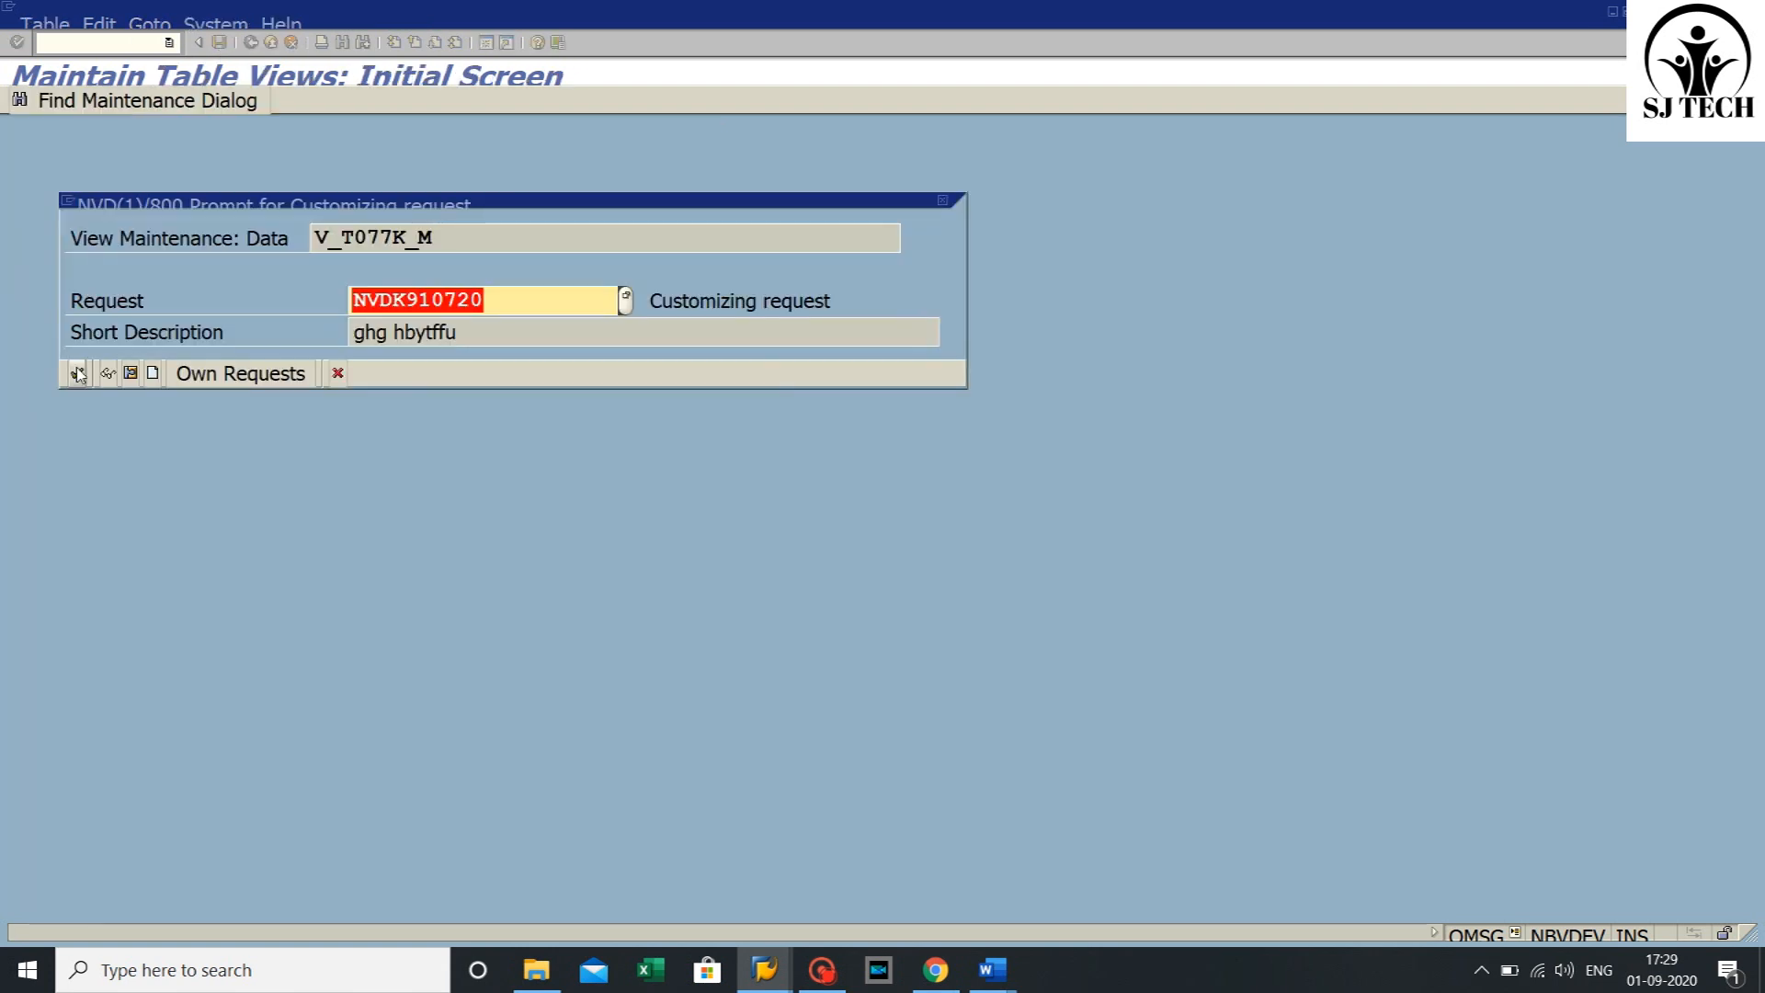
click(74, 366)
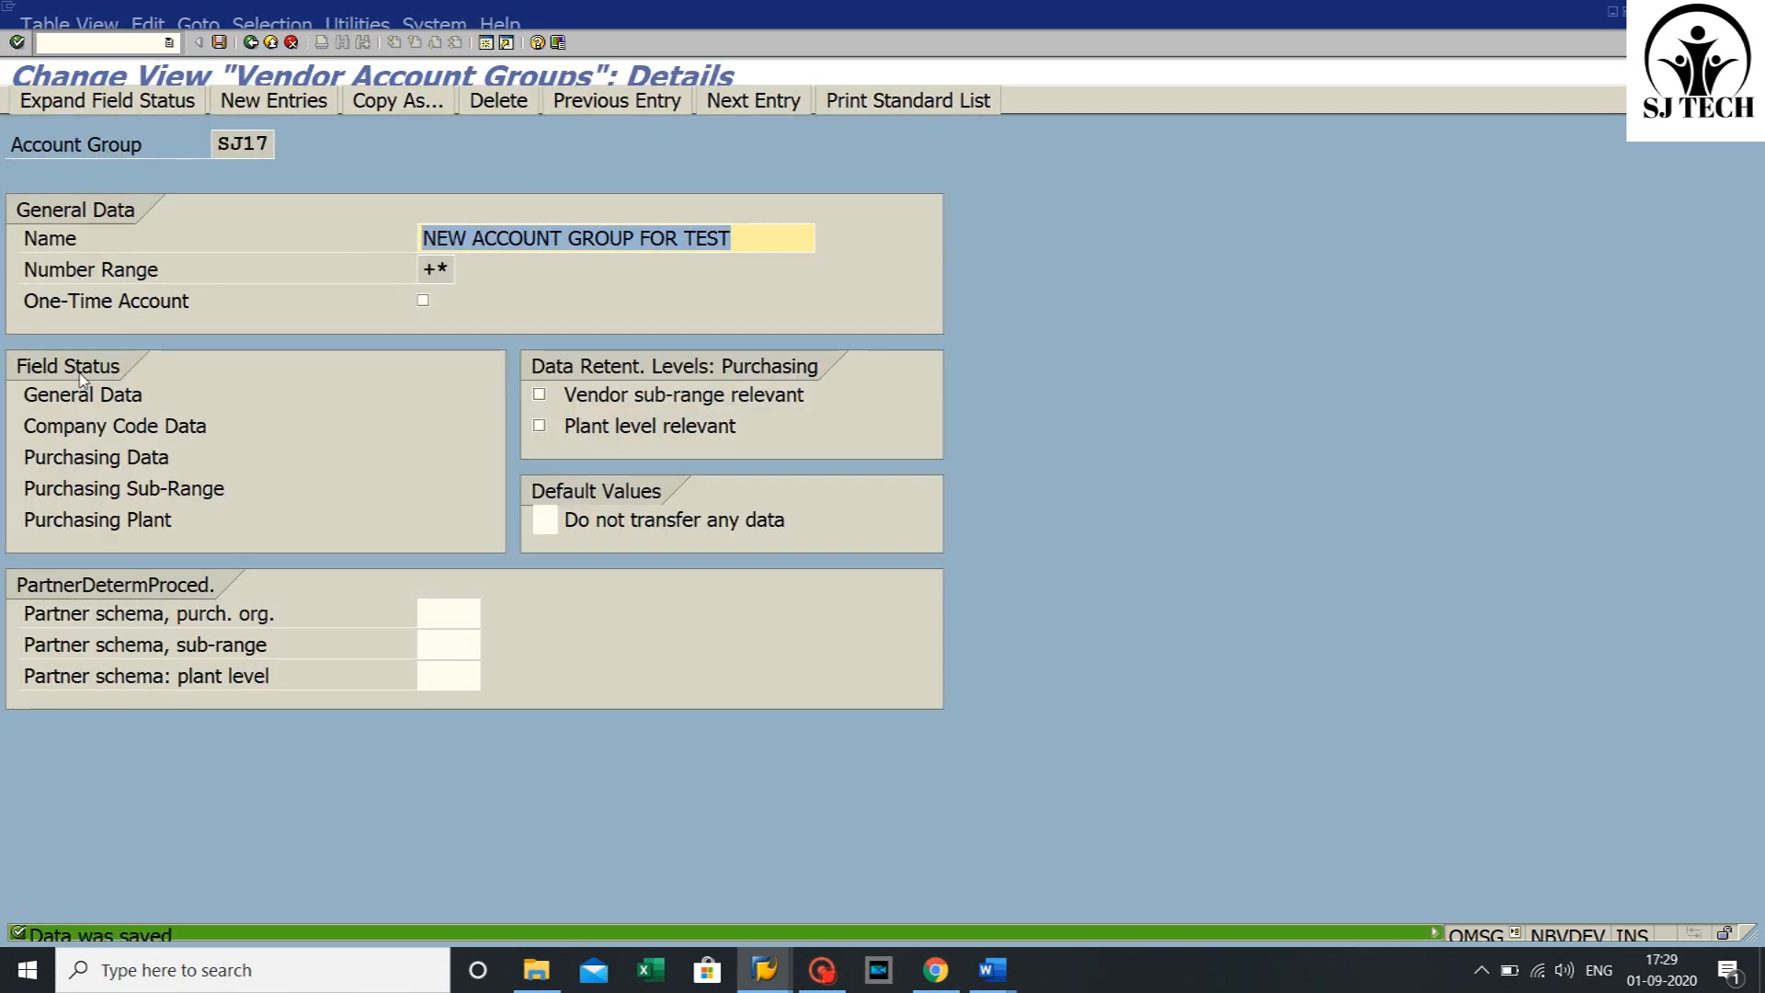
- In account group SJ17's Purchasing Data field status, make Purchase order currency and Terms of payment optional entries, and save
double_click(102, 458)
double_click(90, 335)
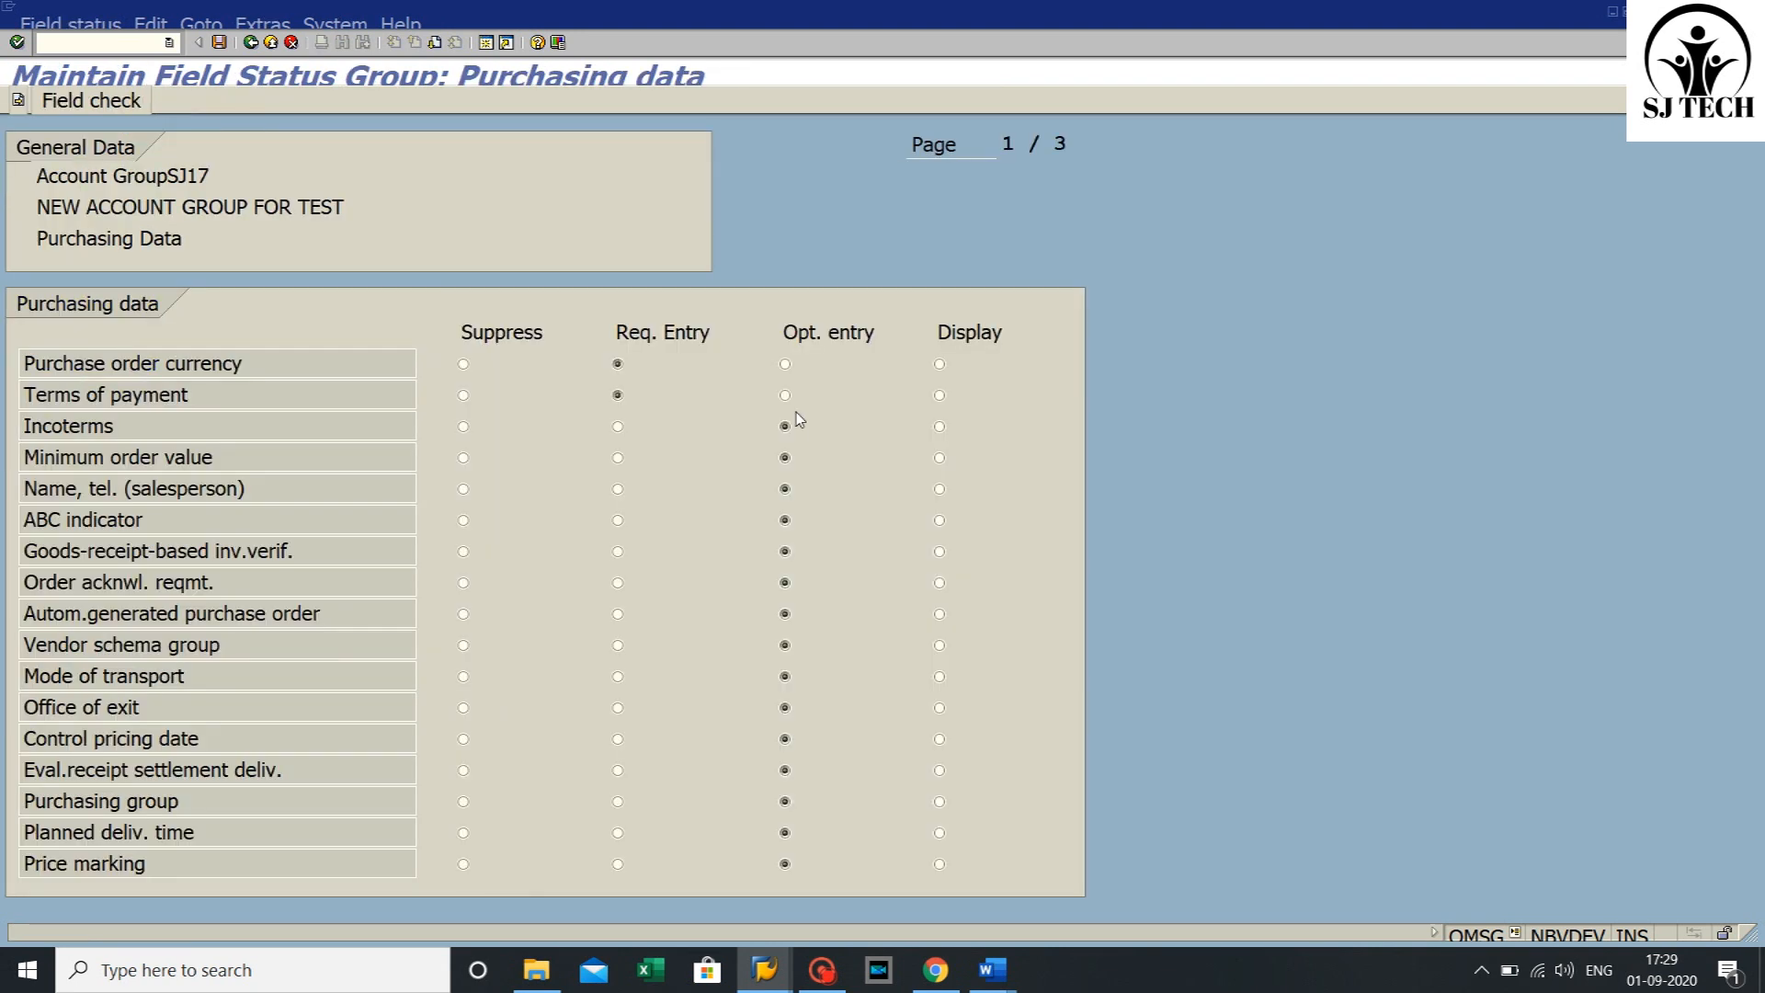
click(784, 364)
click(784, 395)
click(221, 42)
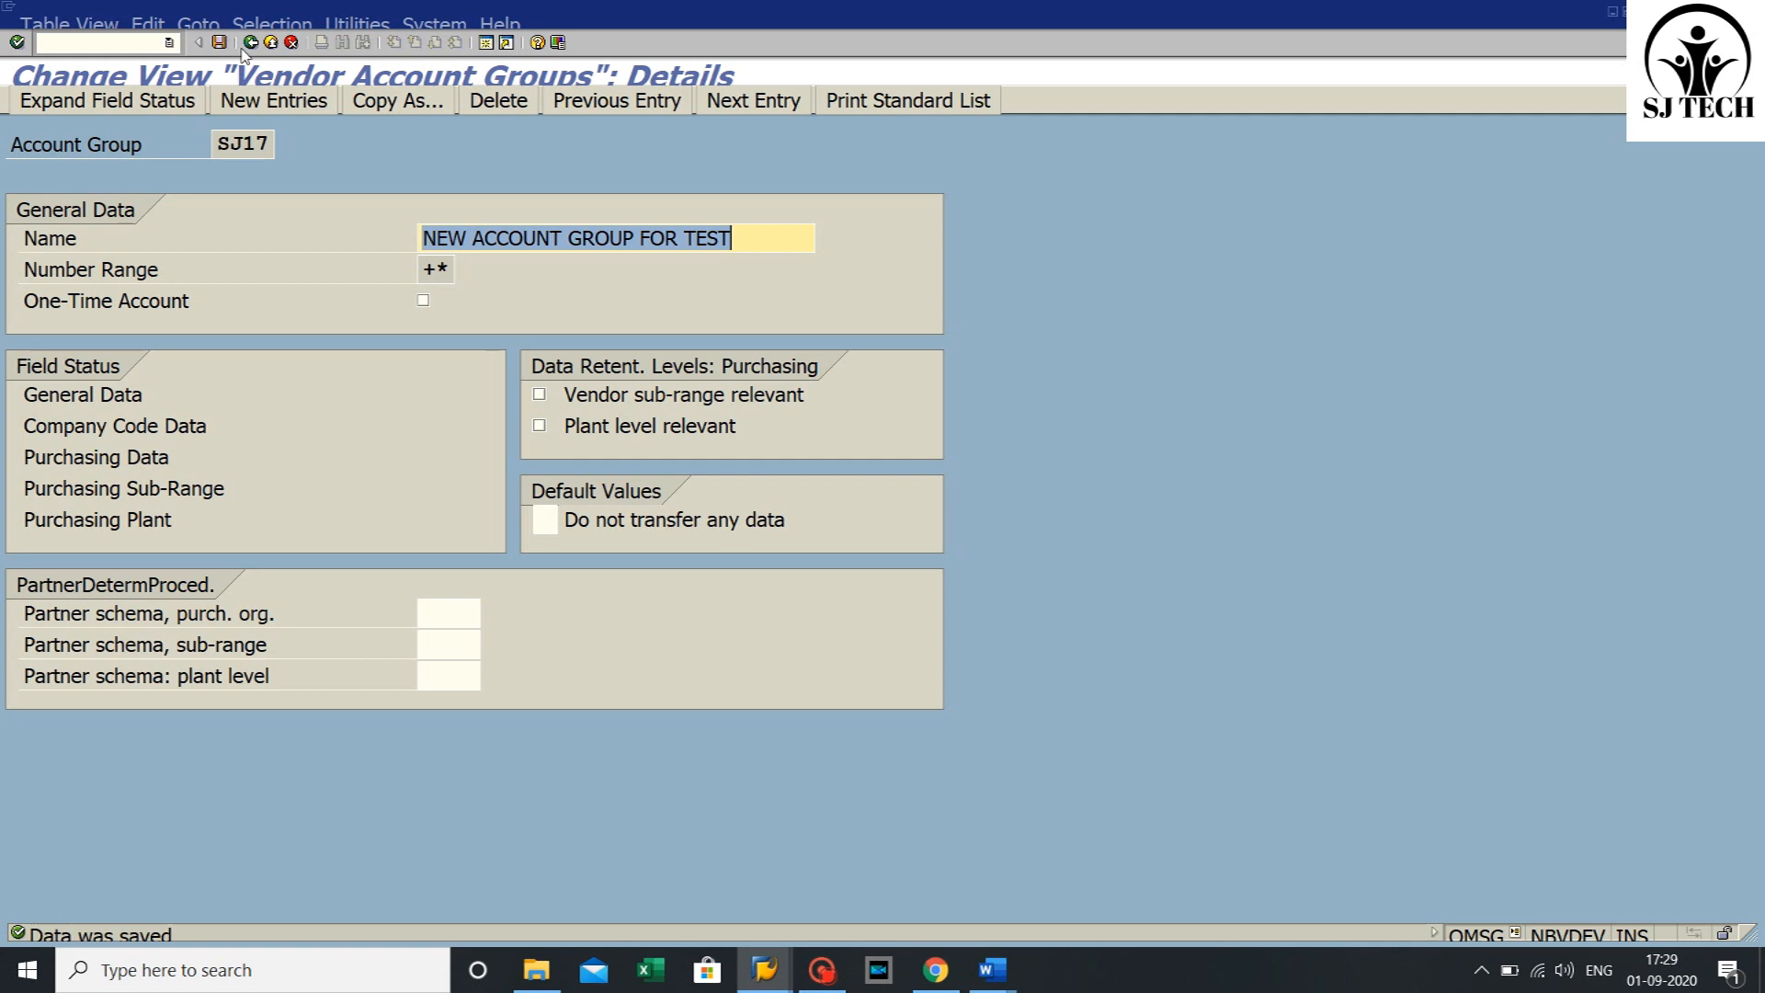
- Leave the customizing, start transaction XK01, and continue with company code SJ88, purchasing organization SJ8 and account group SJ17
click(250, 43)
click(250, 46)
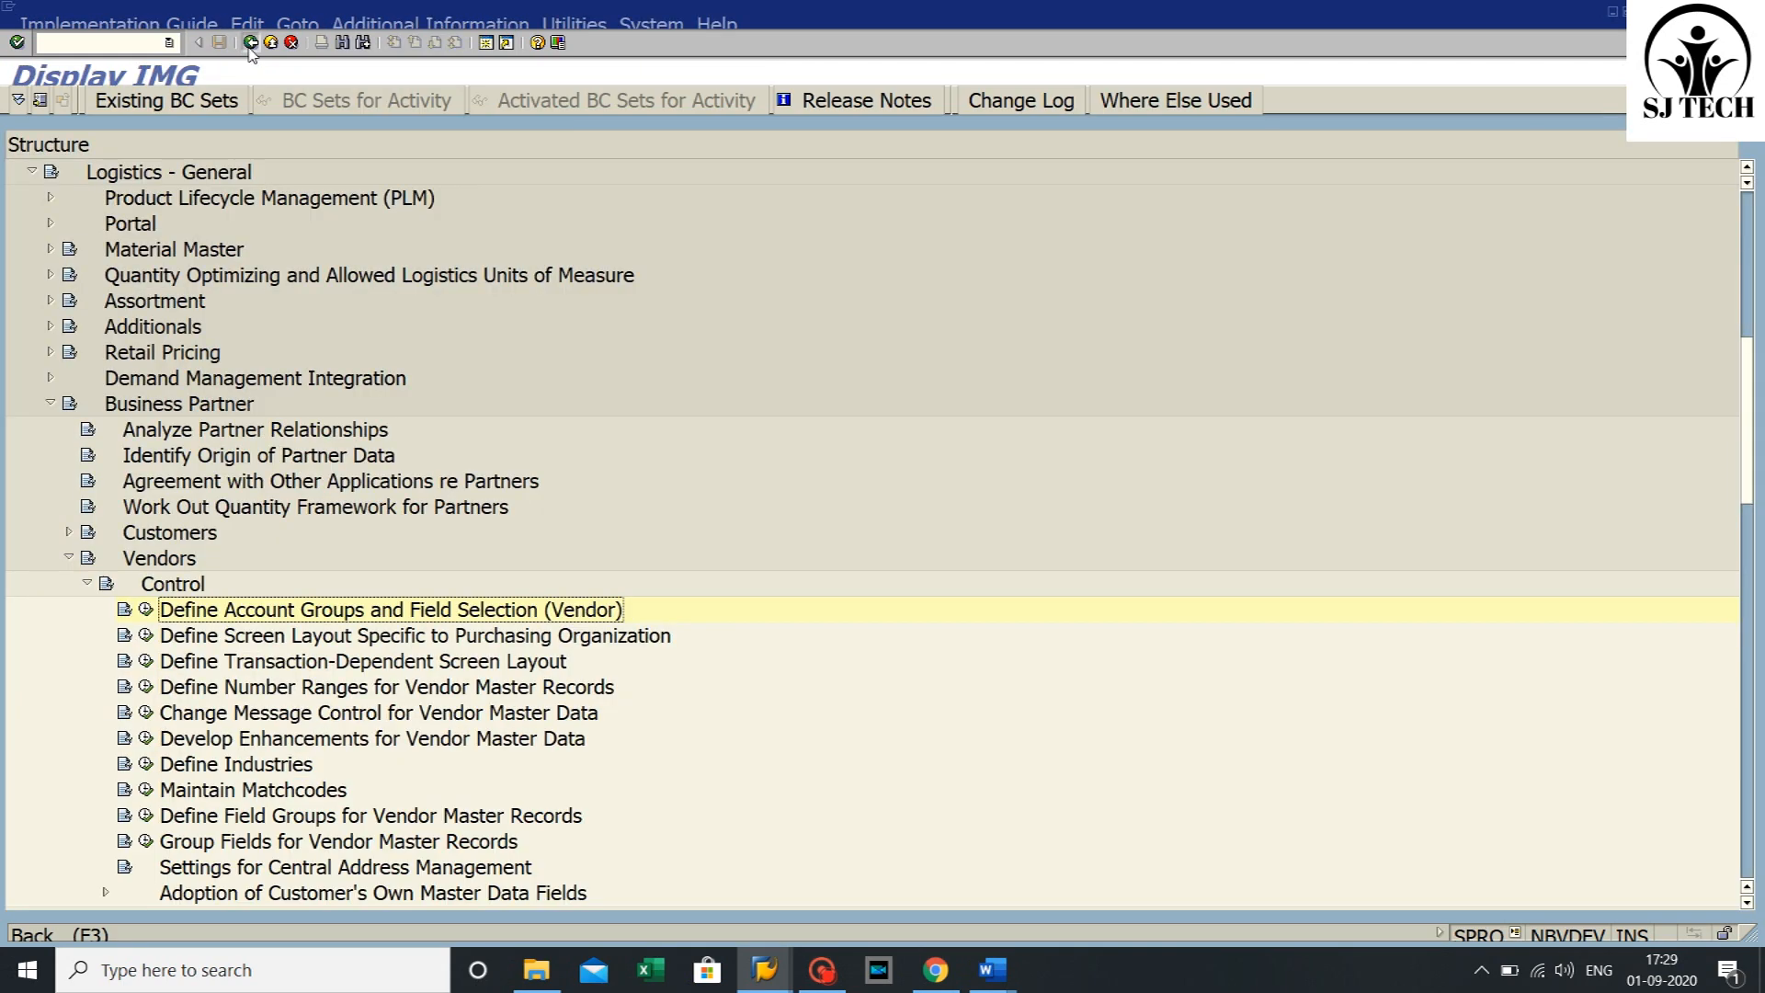
click(250, 46)
click(250, 46)
click(169, 43)
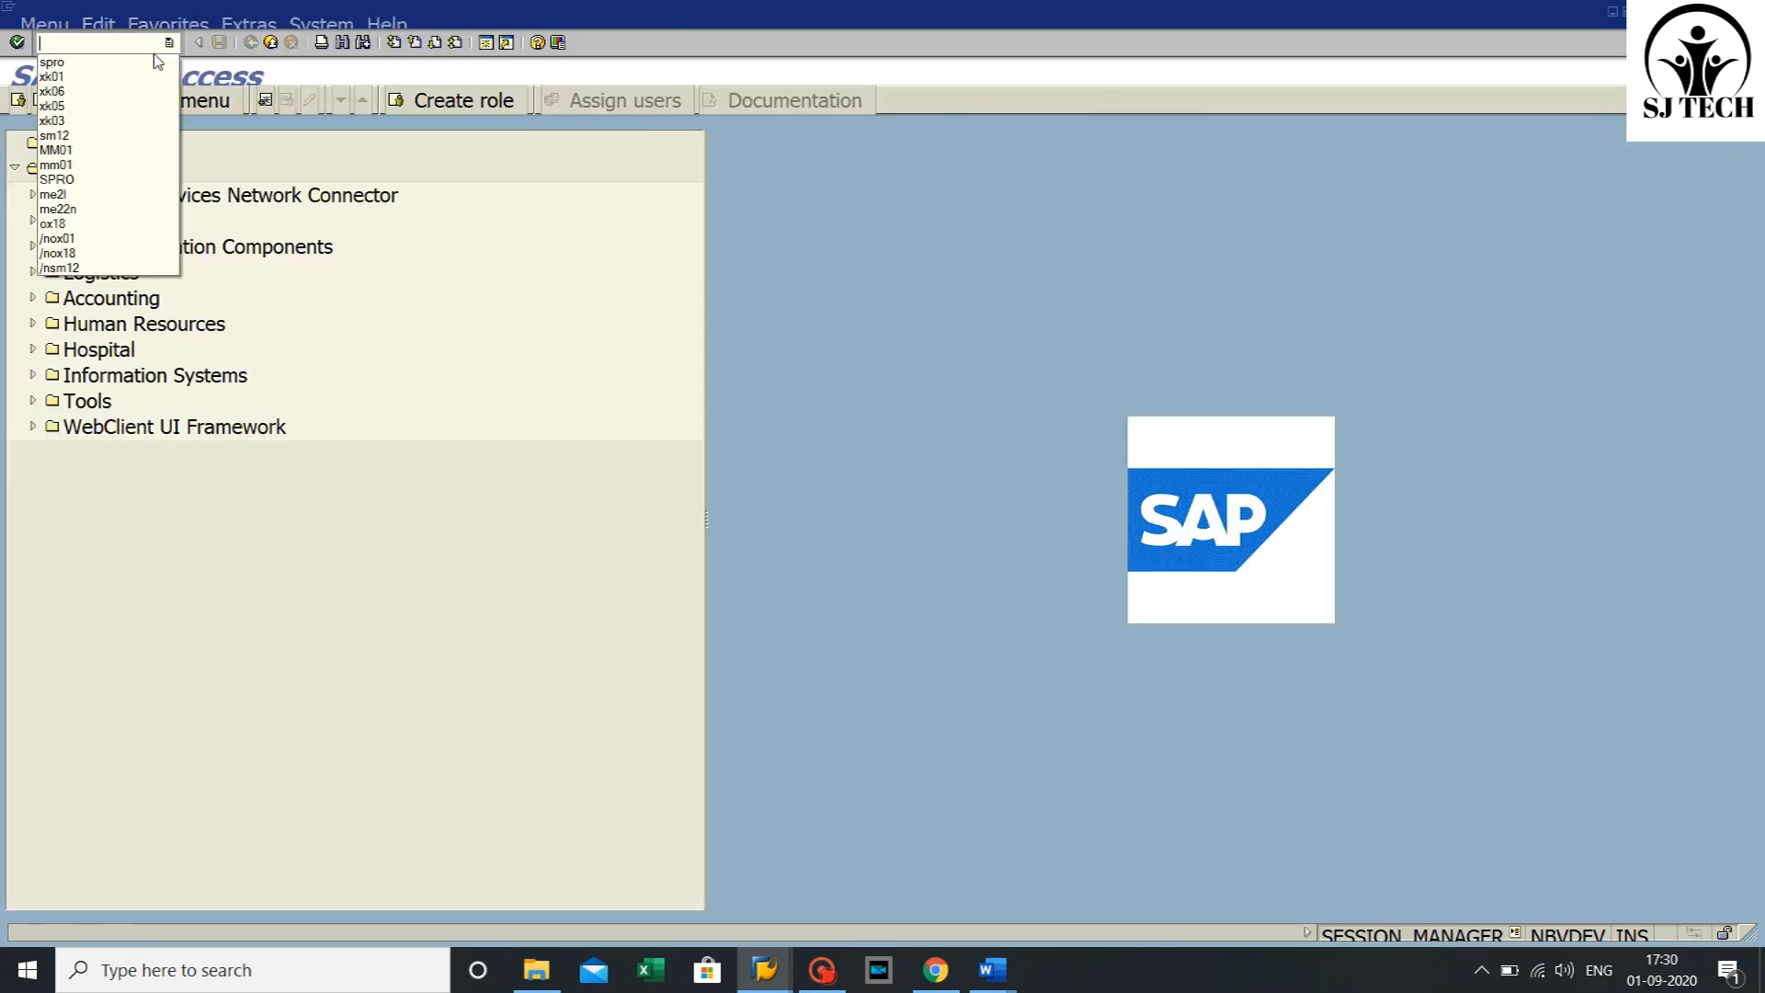
click(144, 79)
click(17, 43)
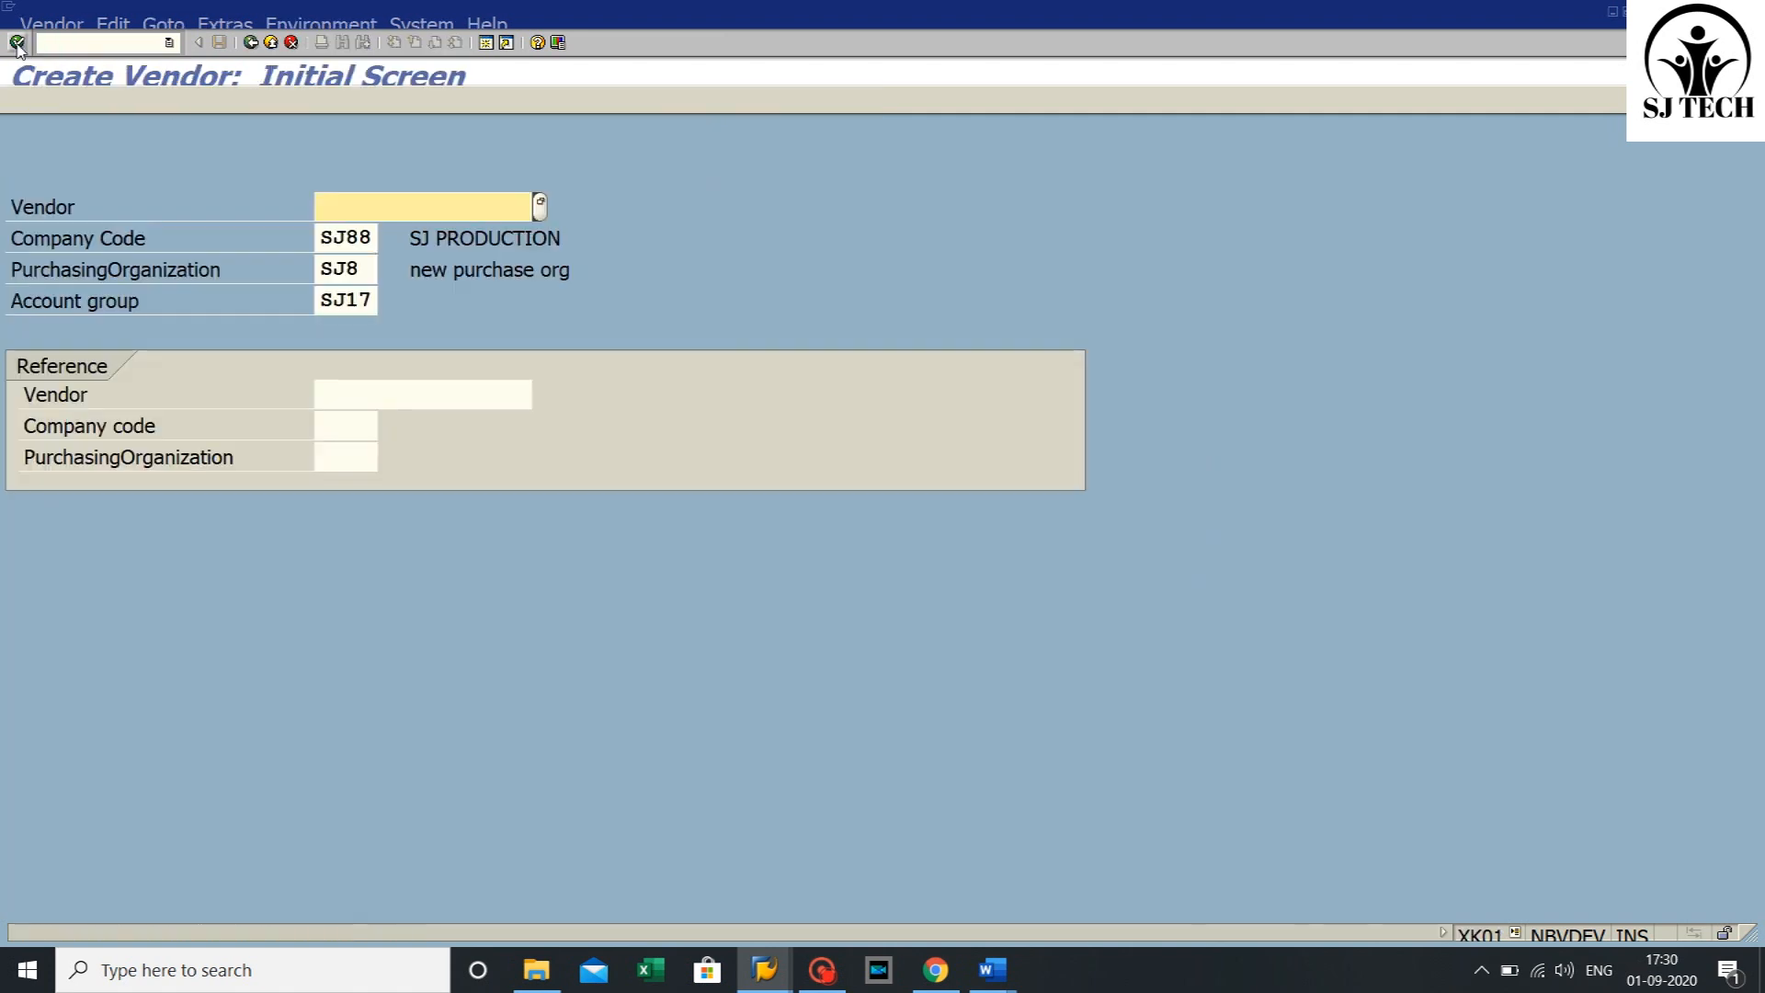
key(Return)
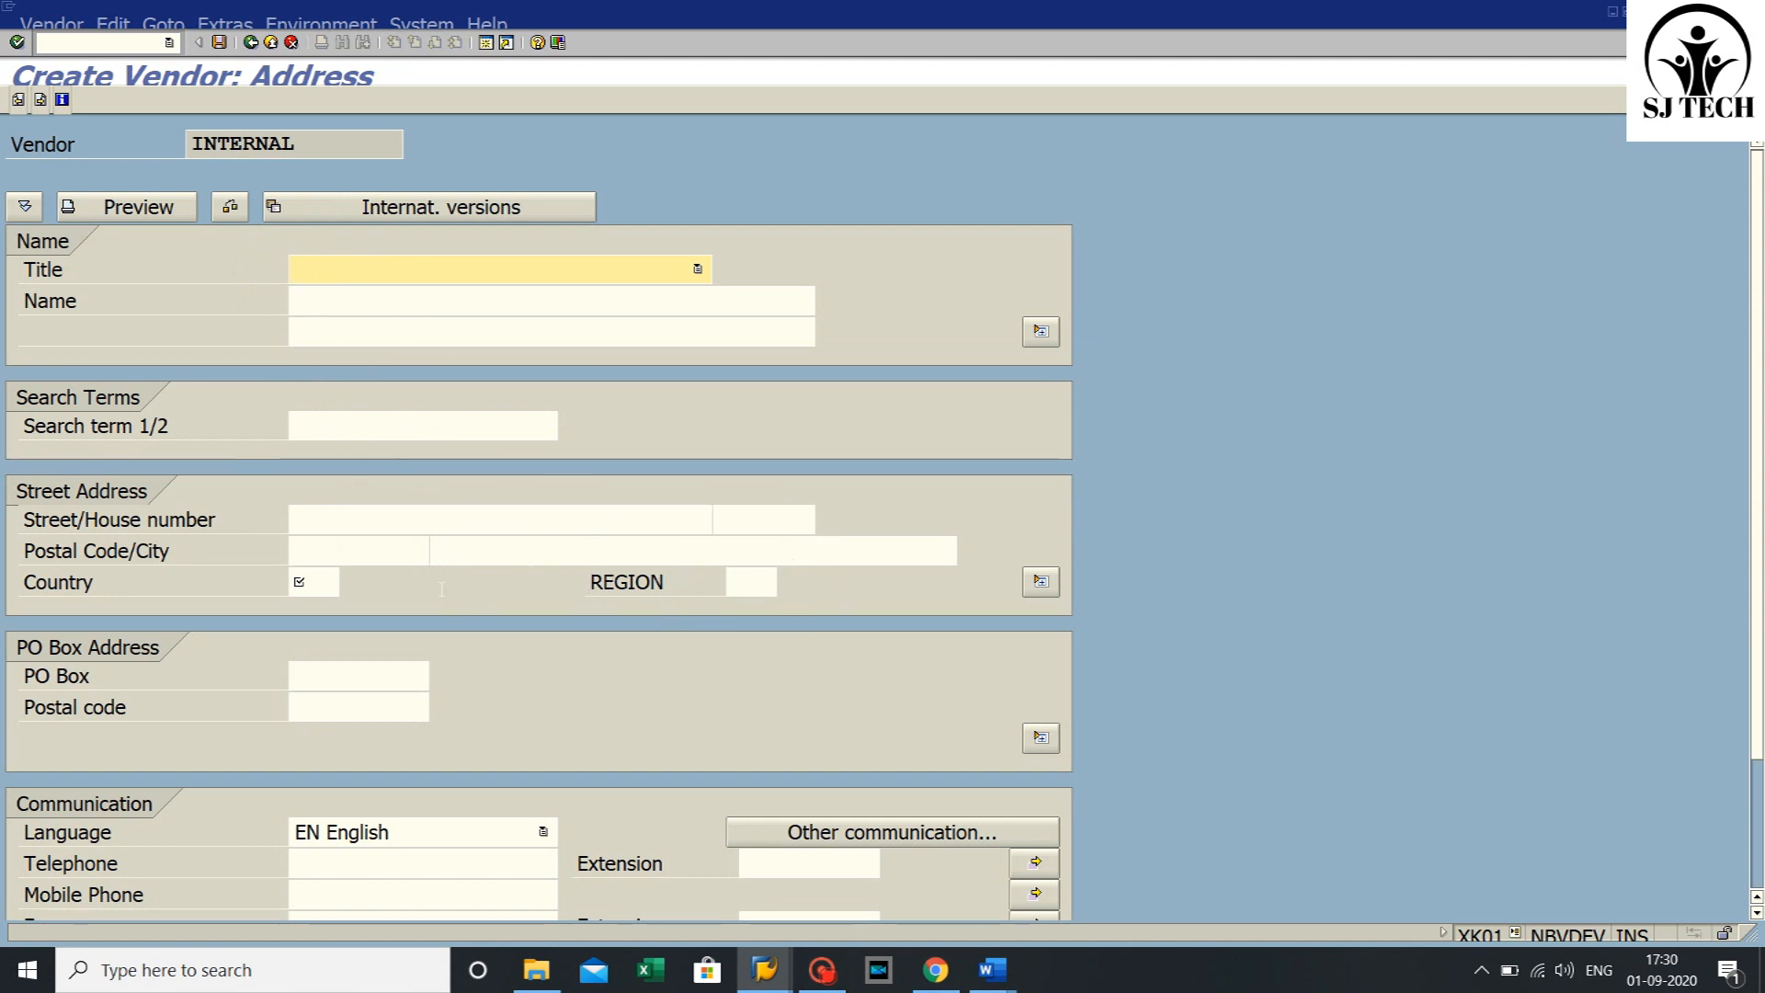
- Set the vendor's country to IN without filling the other address fields, and advance to the company code's accounting information
click(322, 585)
text(in)
click(40, 100)
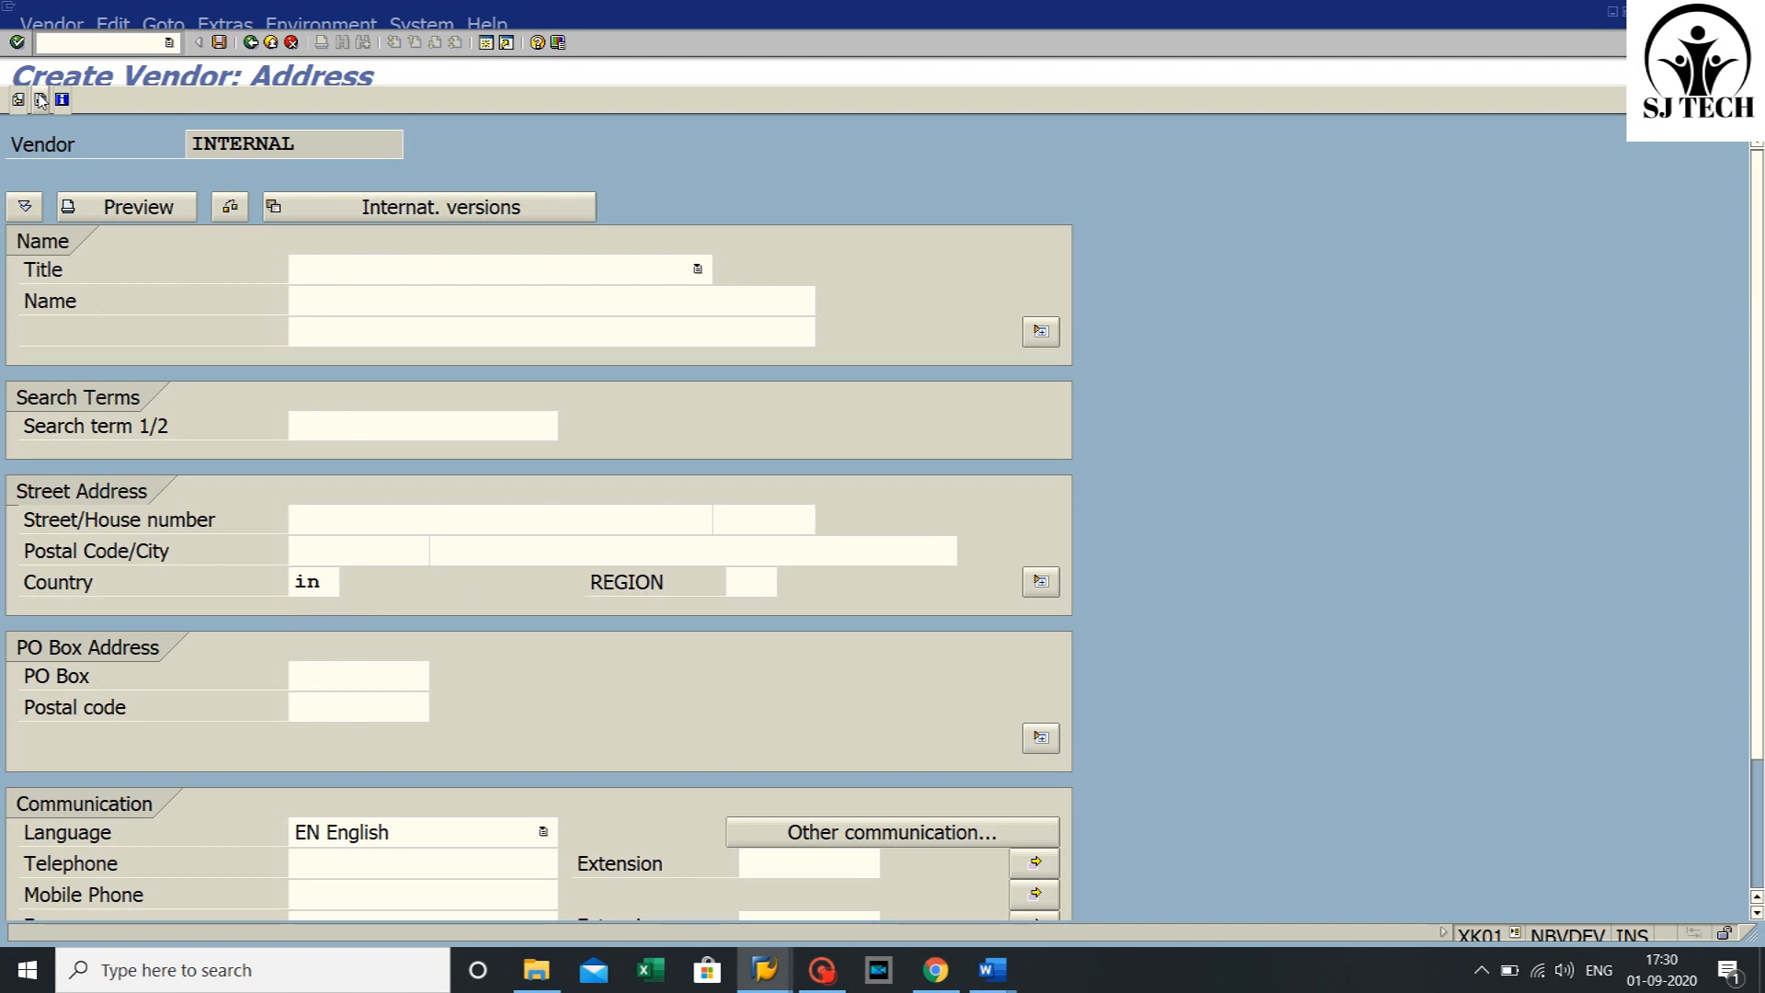
click(40, 100)
click(41, 100)
click(41, 101)
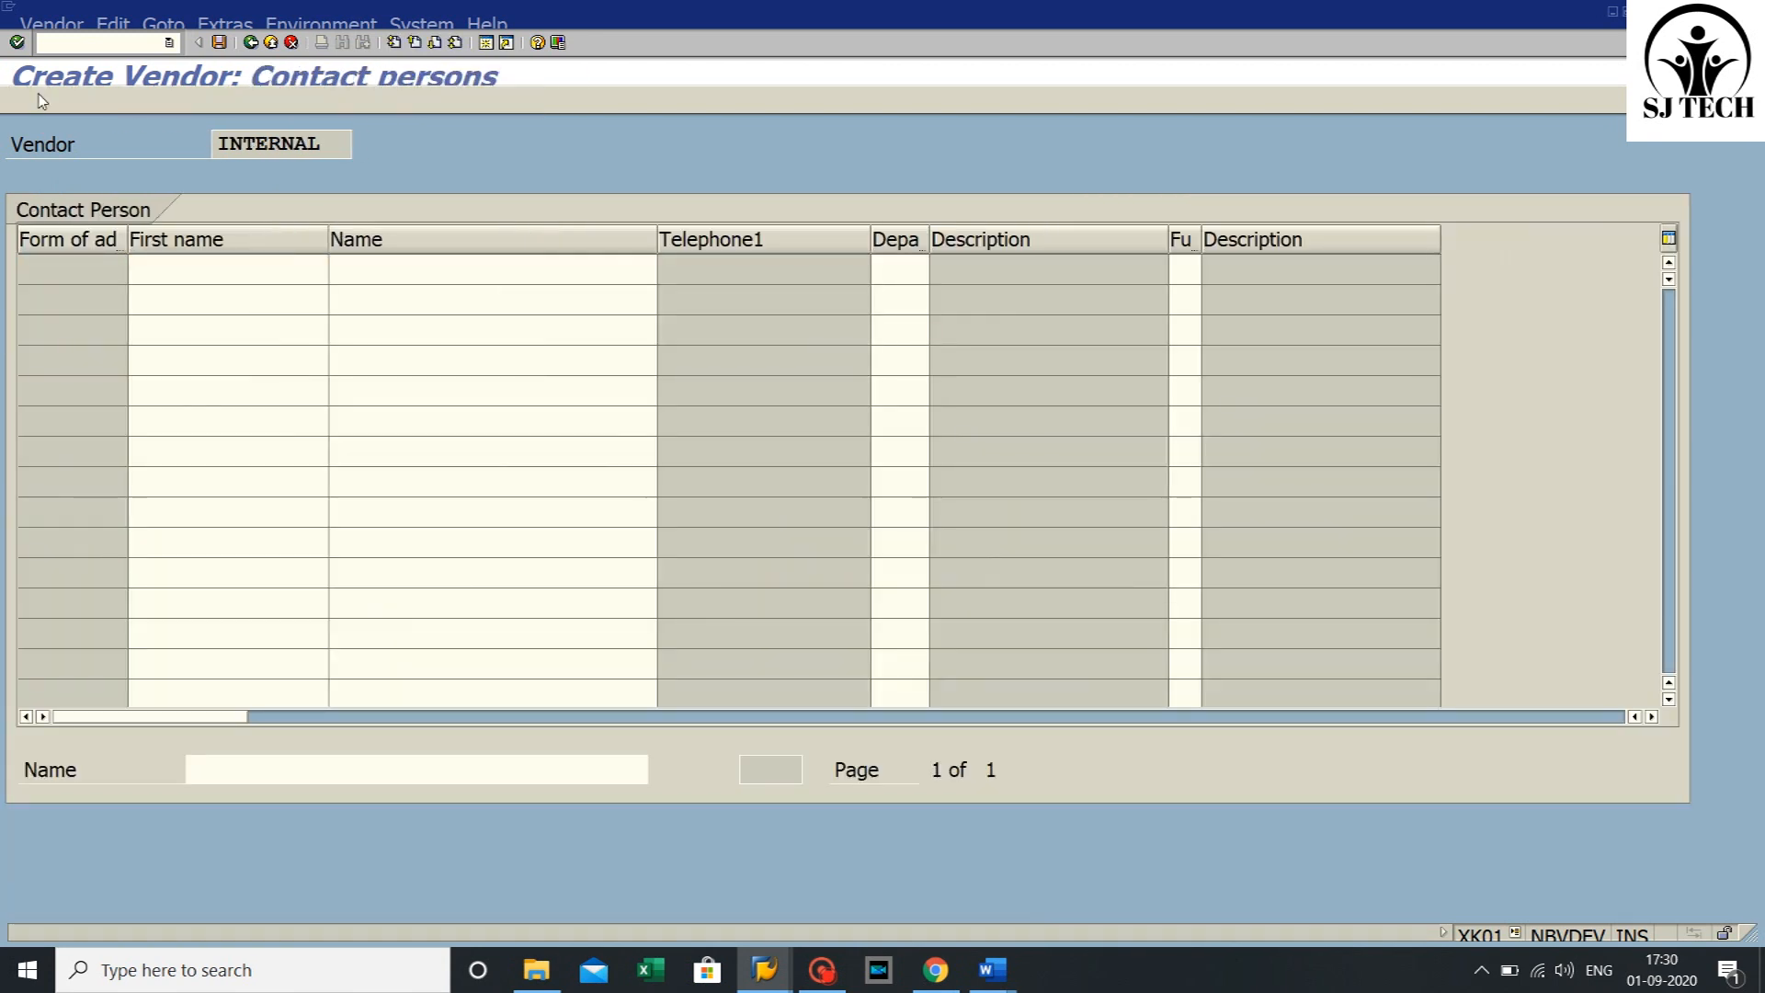
click(39, 96)
- Set the reconciliation account to 31000 and advance through the accounting screens to the vendor's purchasing data
key(Down)
key(Return)
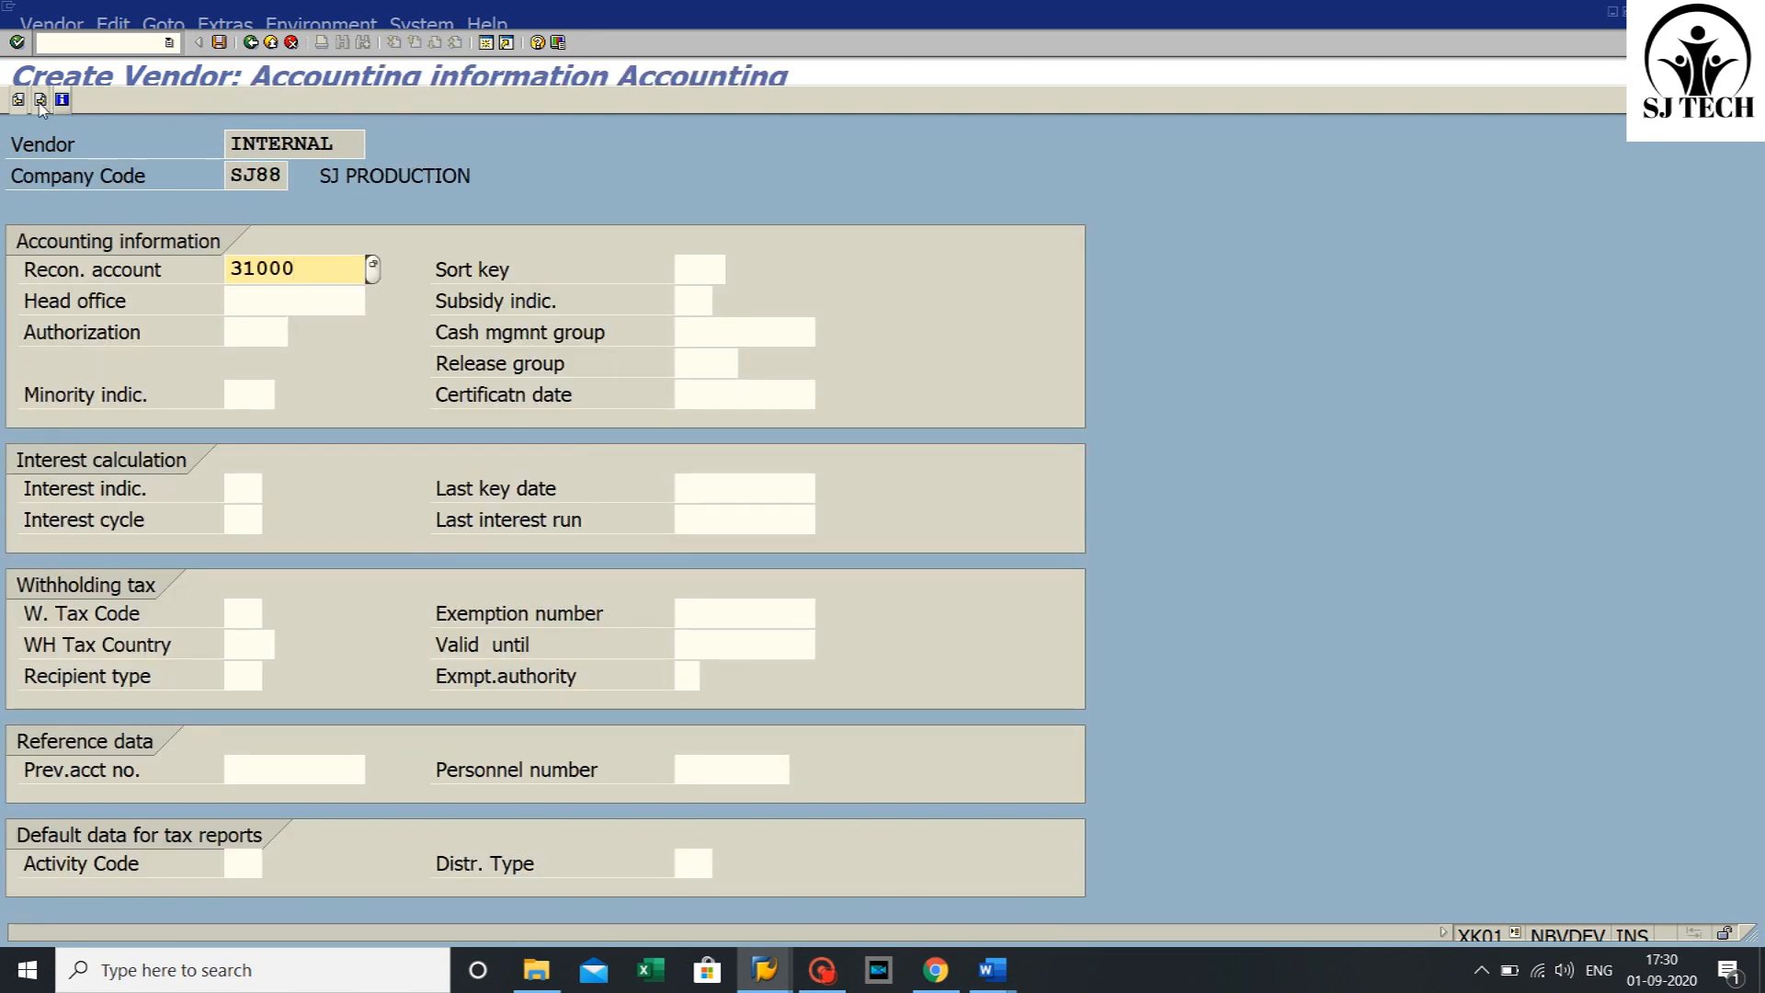
click(40, 100)
click(40, 100)
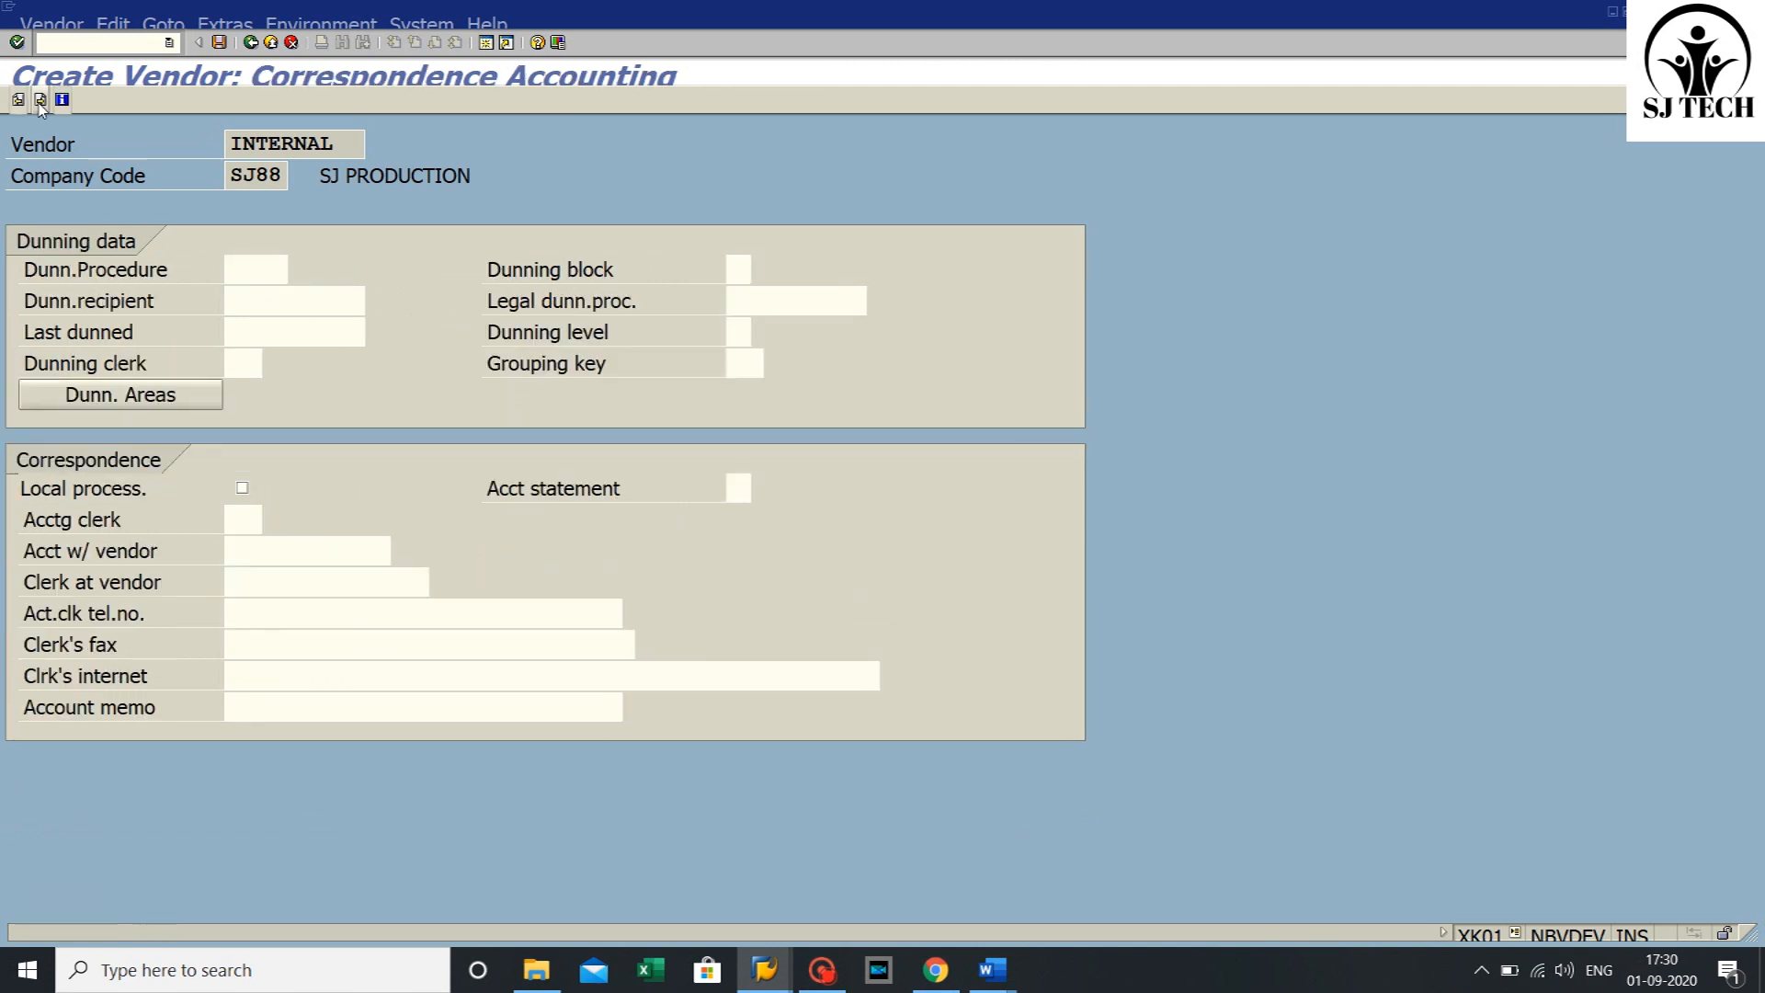
click(41, 101)
key(Tab)
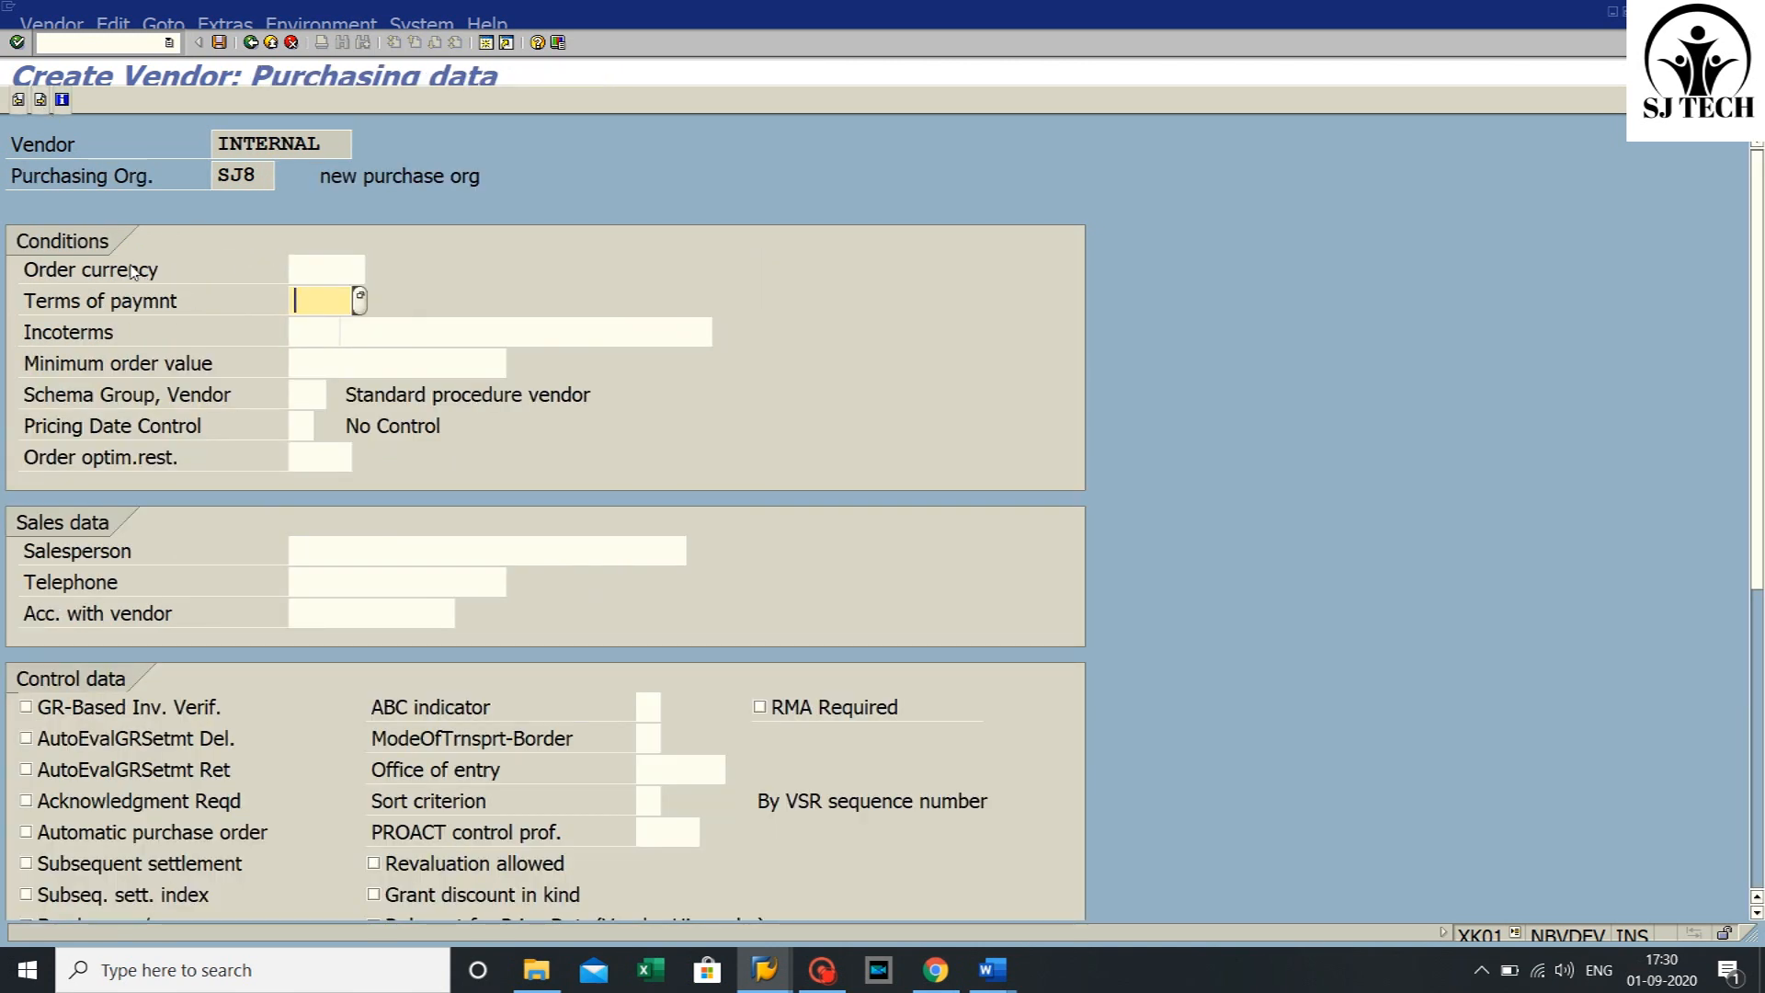
- Check whether Order currency and Terms of payment are mandatory in the purchasing data, and exit the vendor without saving
click(133, 300)
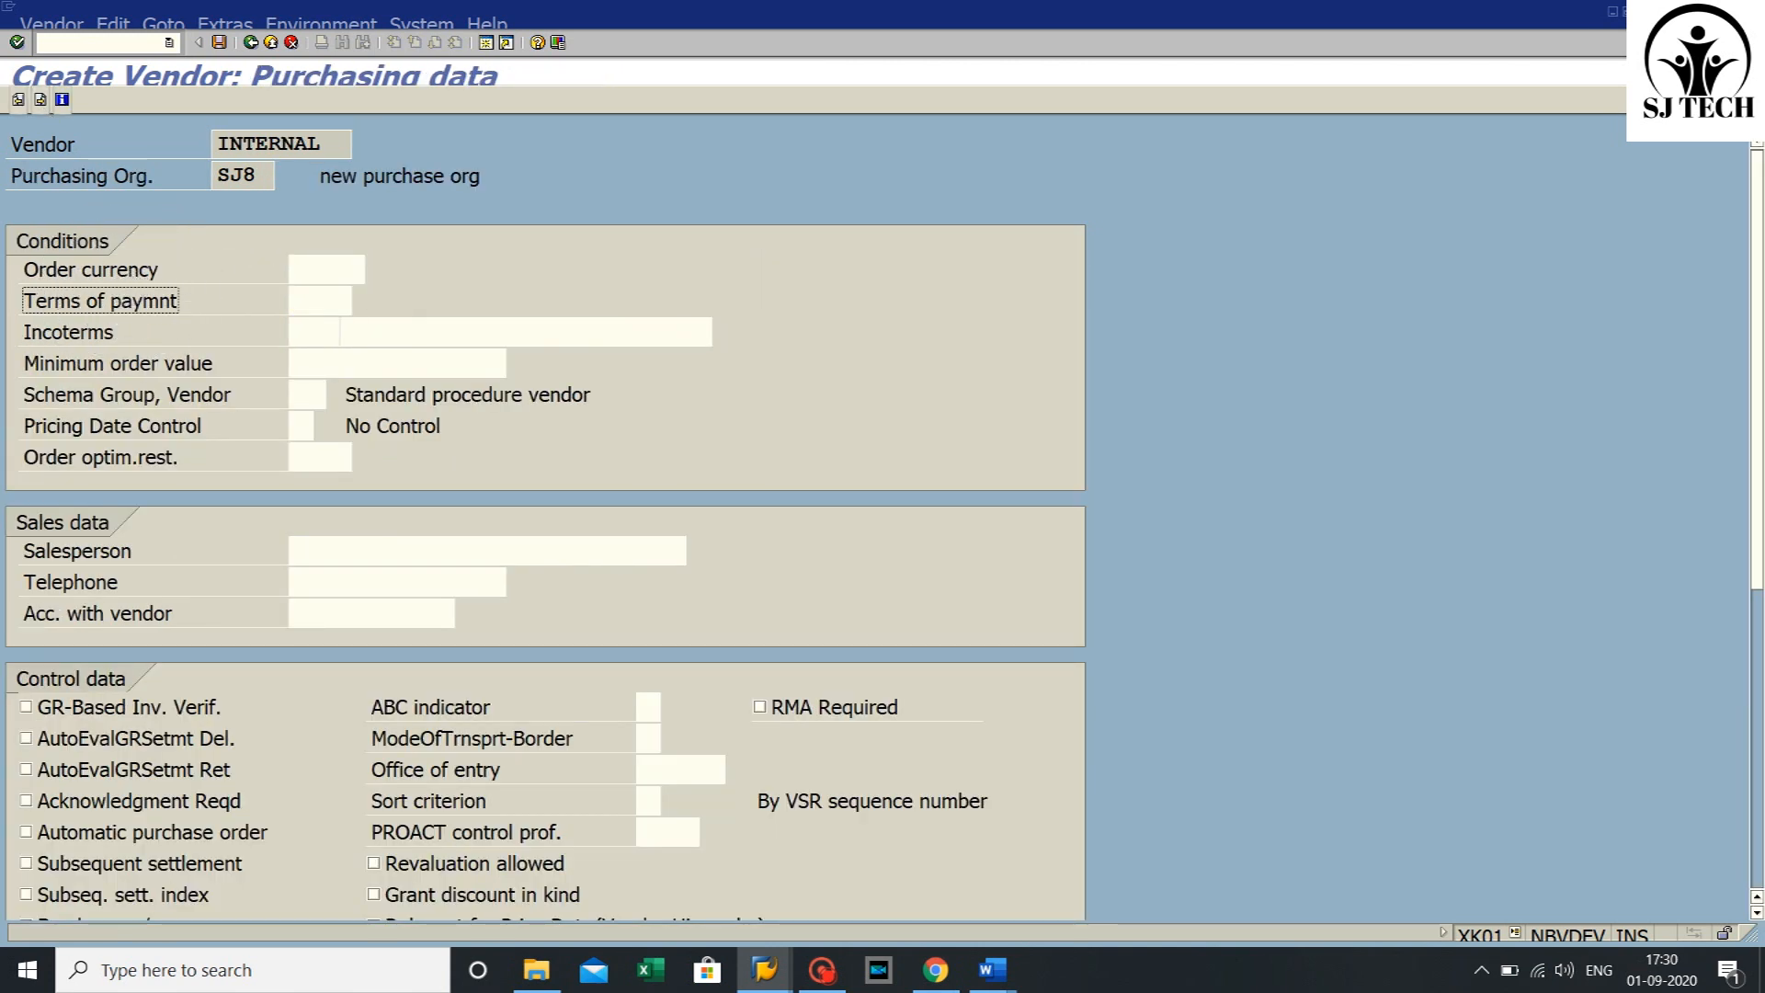
click(310, 273)
click(310, 304)
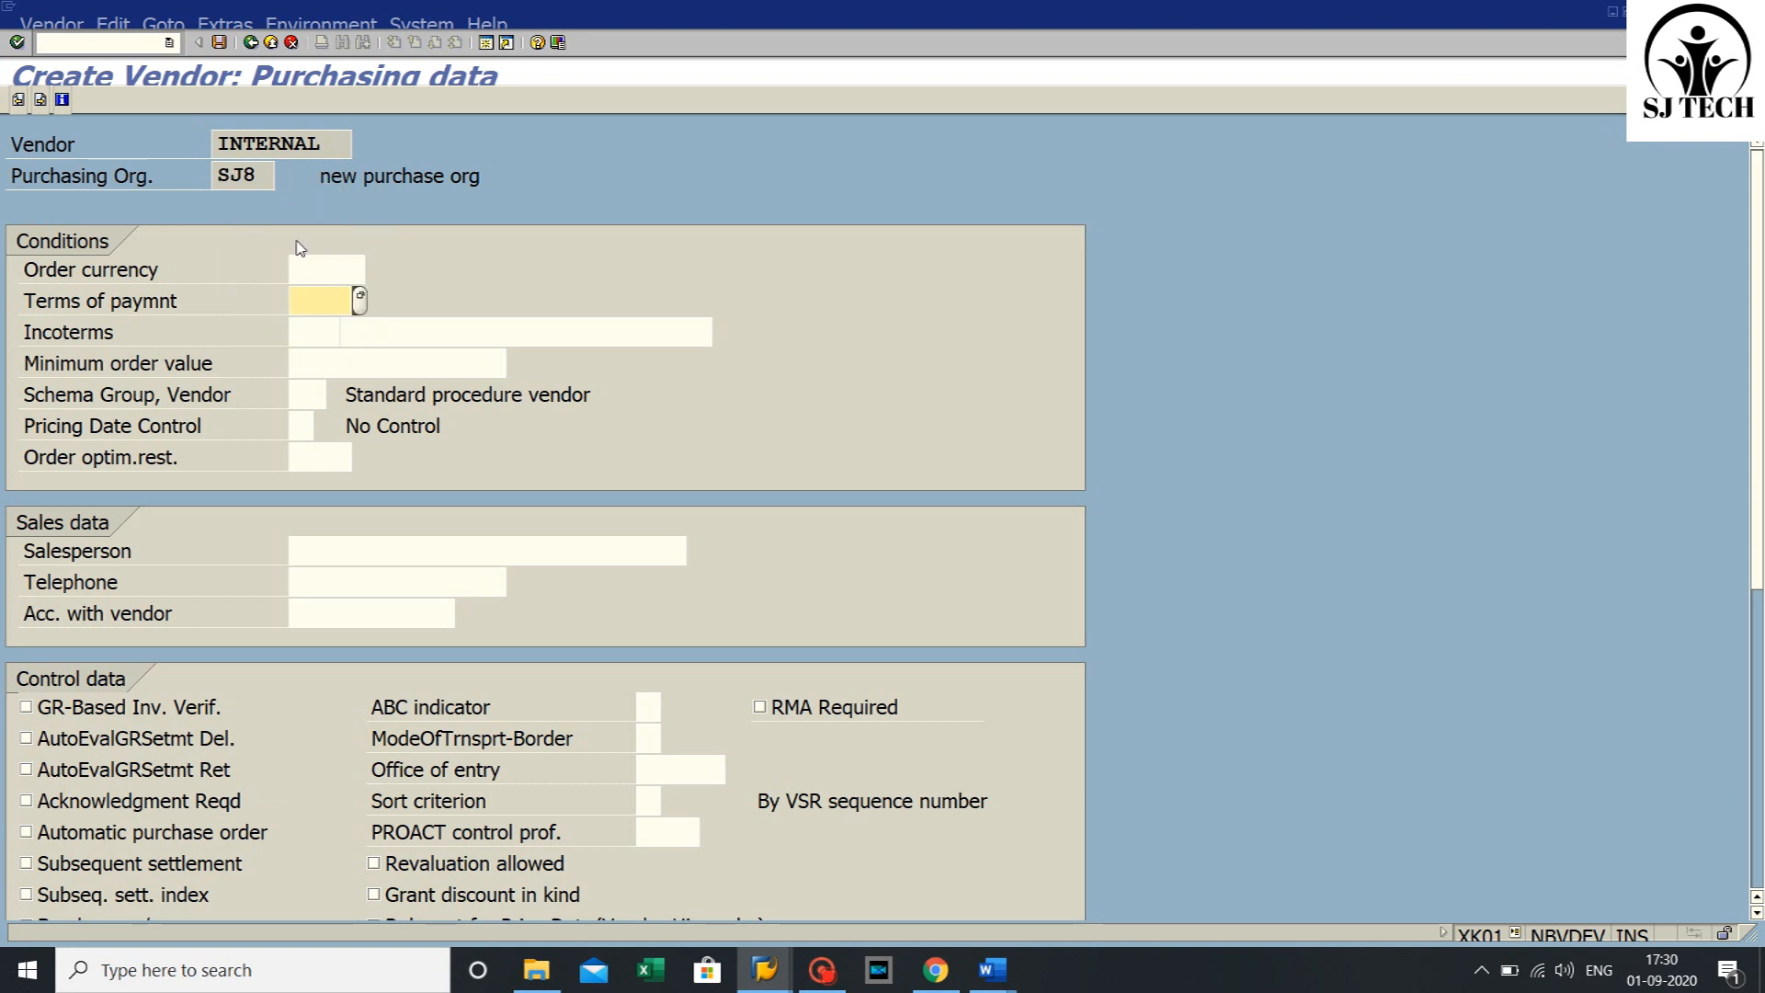
click(271, 43)
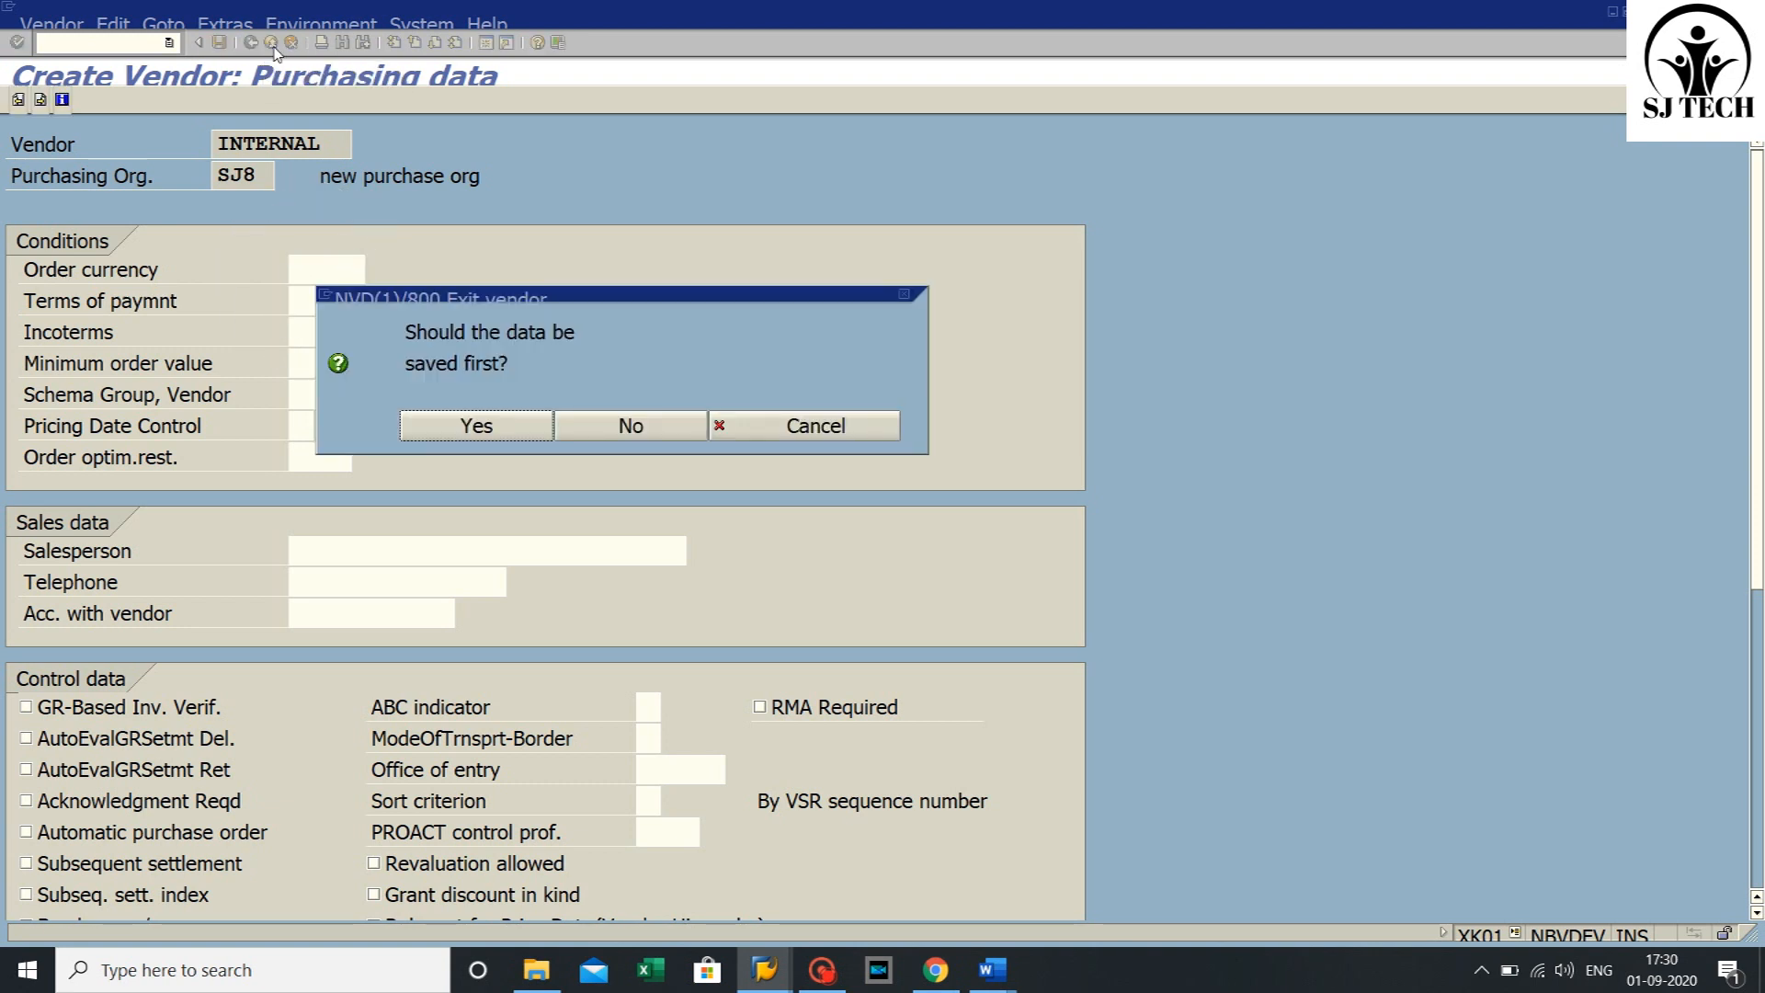
click(631, 426)
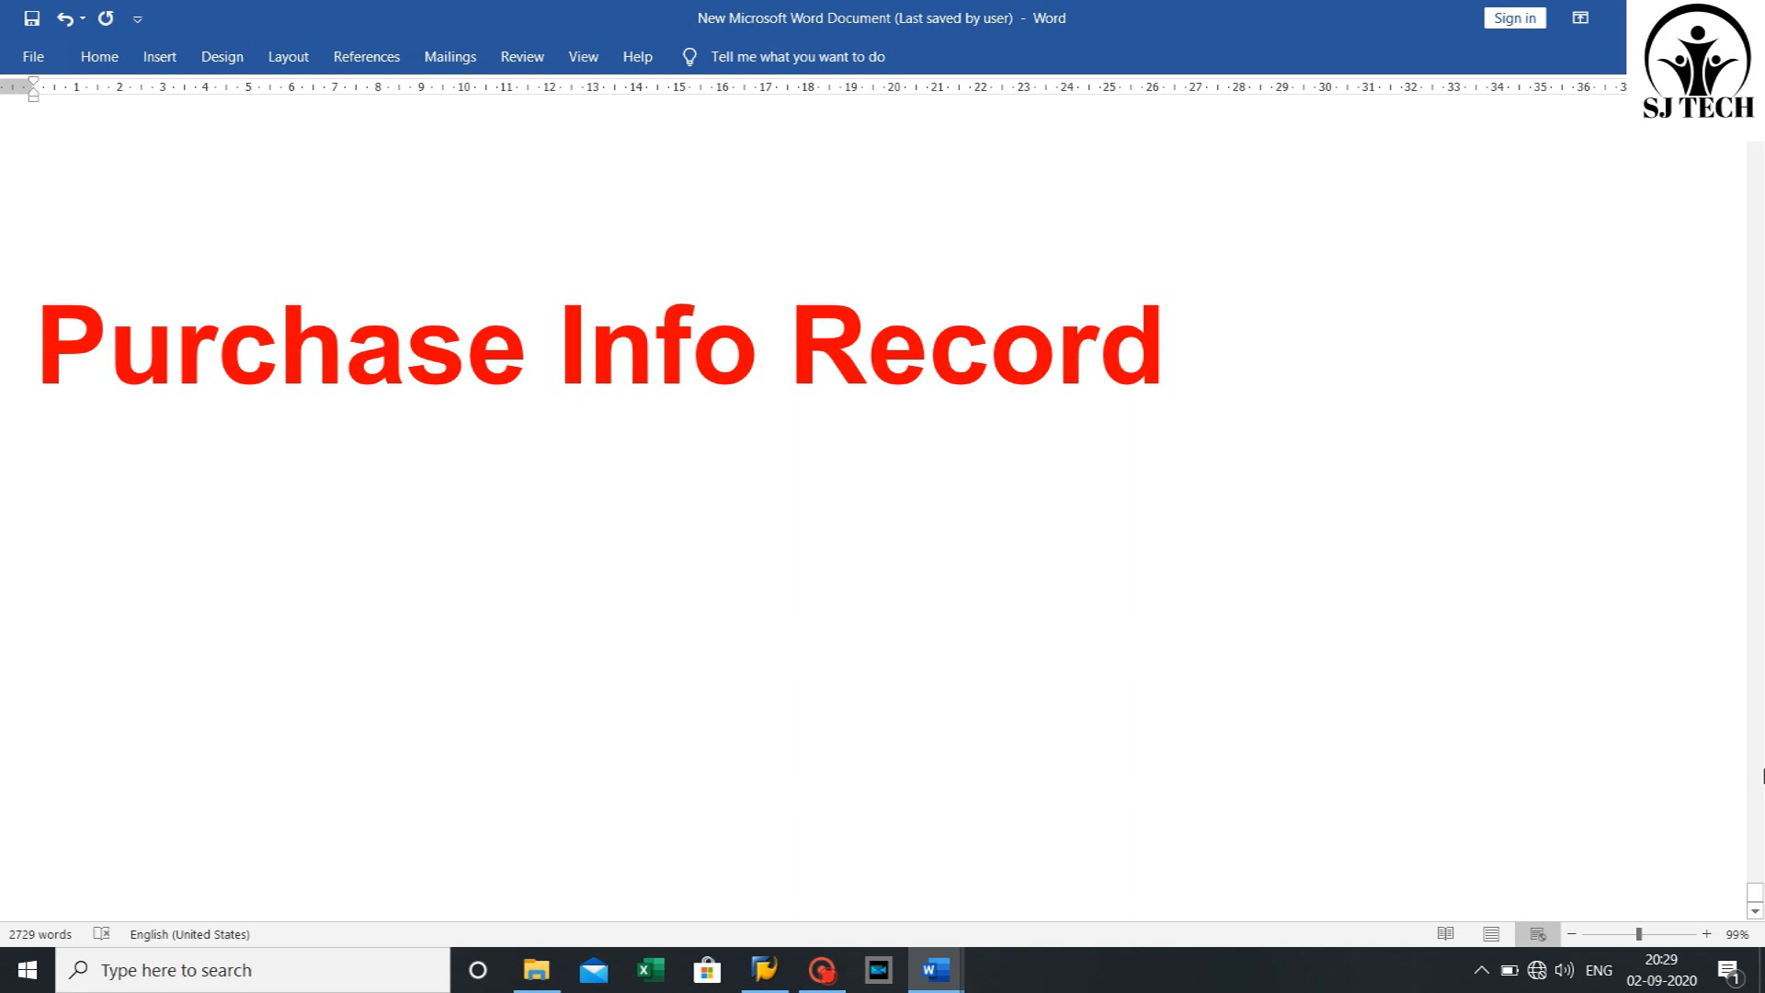